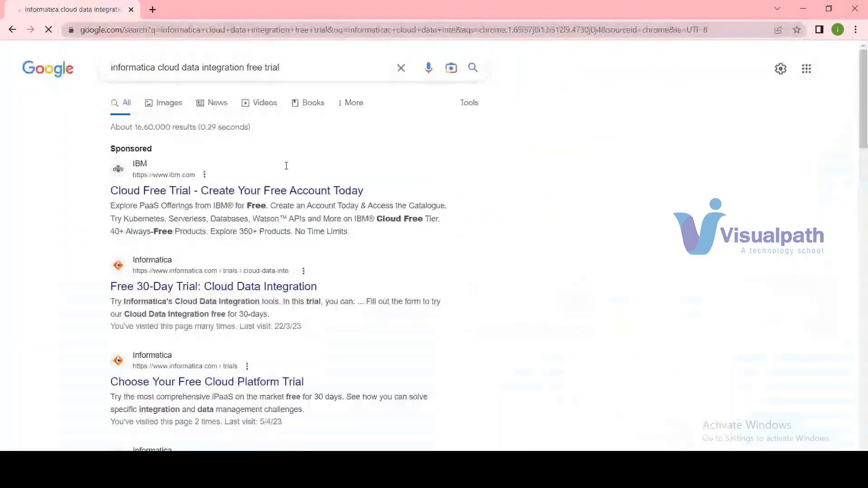
Open Informatica's Cloud Data Integration free 30-day trial page and enter the first name, last name and job title Developer.
{"action": "left_click", "coordinate": [231, 287]}
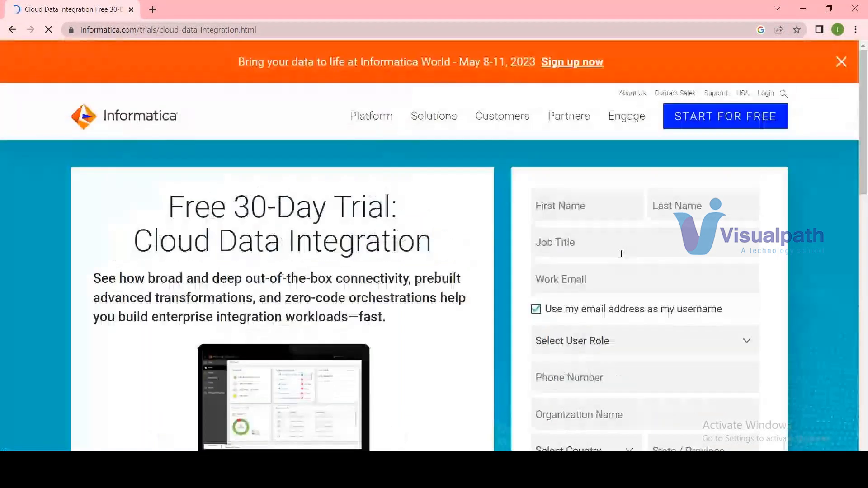
{"action": "left_click", "coordinate": [607, 209]}
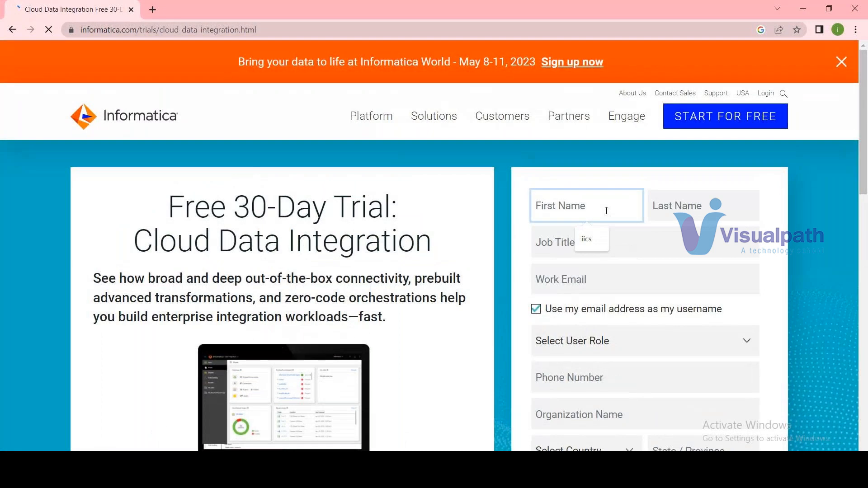
{"action": "type", "text": "iics"}
{"action": "key", "text": "Tab"}
{"action": "type", "text": "user"}
{"action": "key", "text": "Tab"}
{"action": "type", "text": "D"}
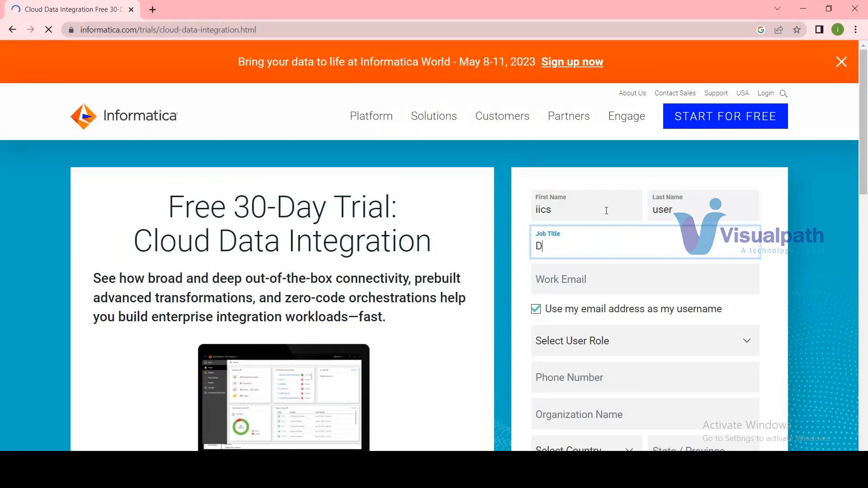
{"action": "type", "text": "eveloper"}
Turn off using the email address as username and fill in the work email.
{"action": "left_click", "coordinate": [536, 309]}
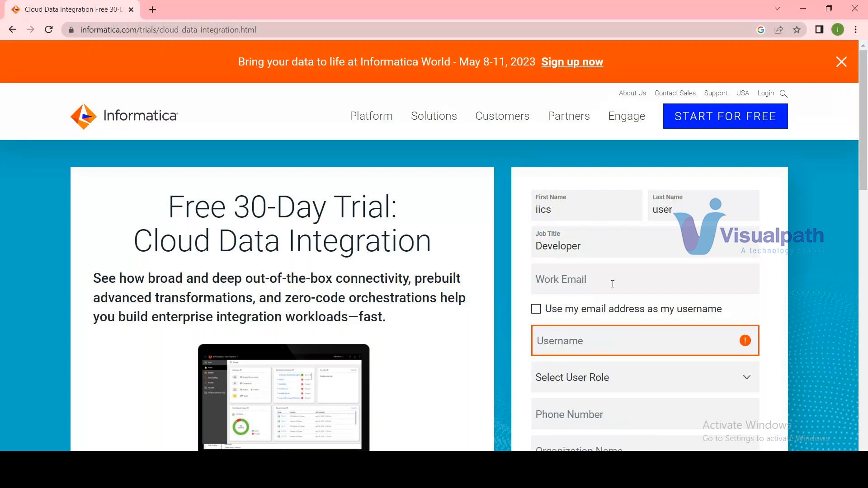
{"action": "left_click", "coordinate": [613, 284]}
{"action": "type", "text": "test@gmai"}
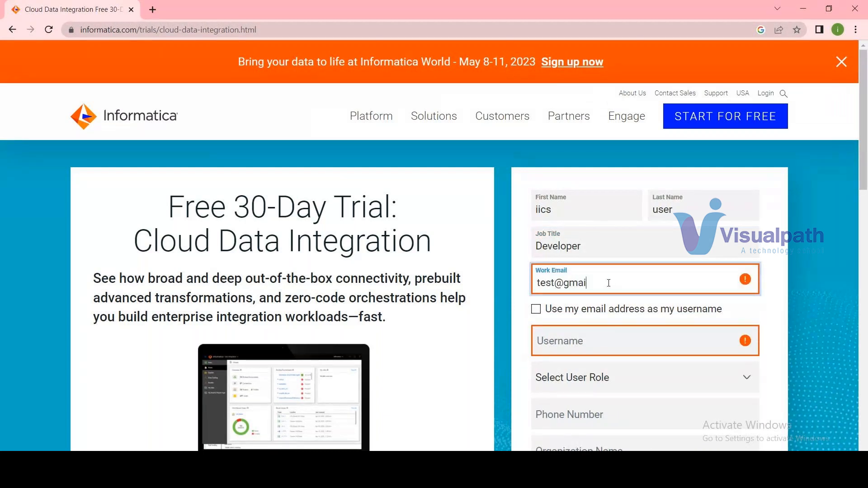
{"action": "type", "text": "l.com"}
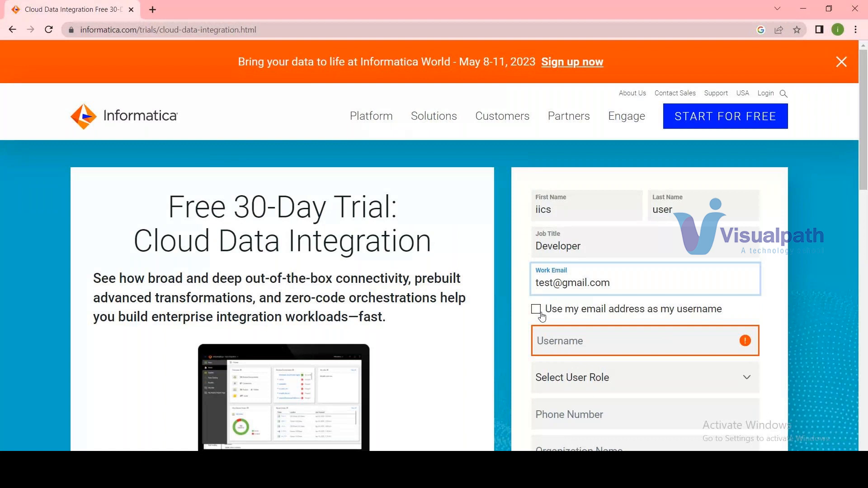
Set the username in the trial form to iicsuser1.
{"action": "left_click", "coordinate": [567, 333]}
{"action": "type", "text": "dev"}
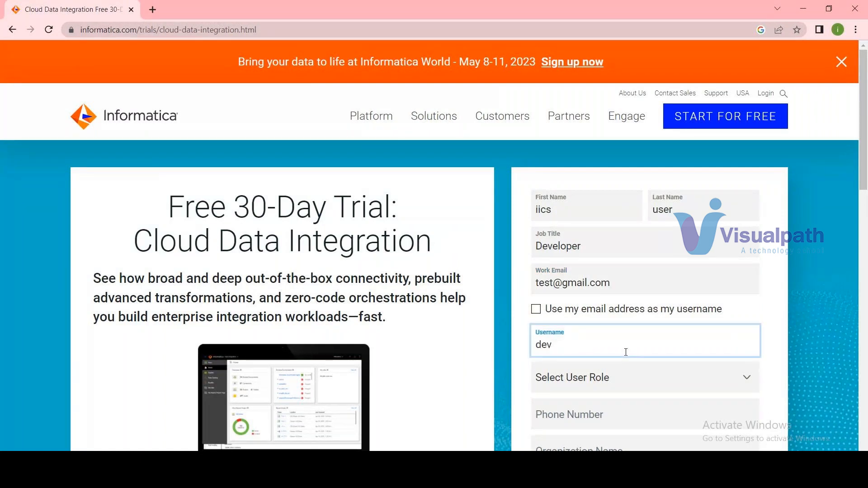
{"action": "key", "text": "BackSpace"}
{"action": "key", "text": "BackSpace"}
{"action": "key", "text": "BackSpace"}
{"action": "type", "text": "iics"}
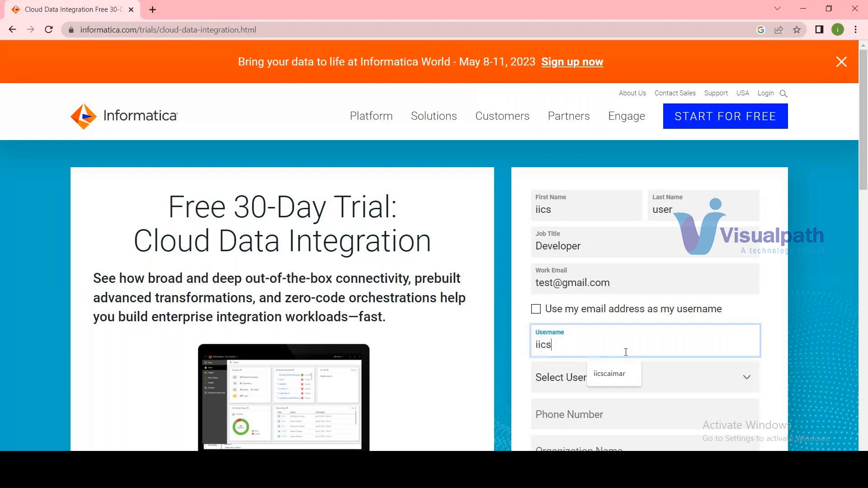
{"action": "type", "text": "user"}
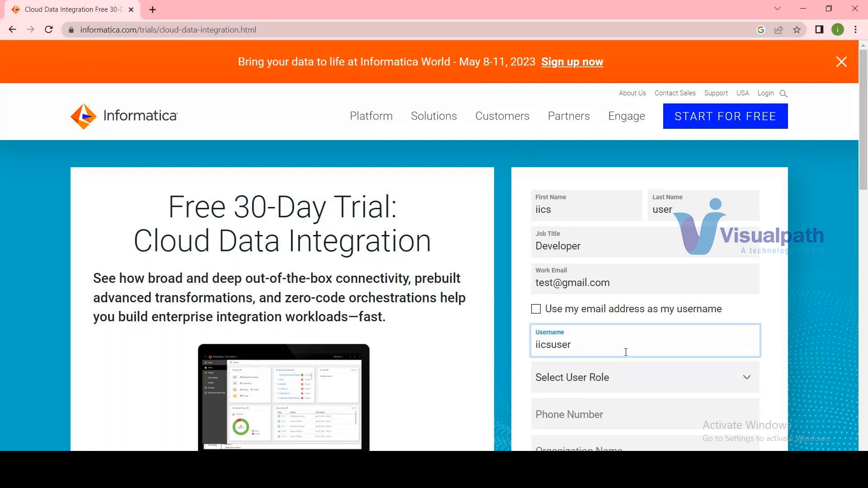
{"action": "type", "text": "1"}
Choose Analyst as the user role in the trial form.
{"action": "scroll", "coordinate": [590, 281], "scroll_direction": "down", "scroll_amount": 3}
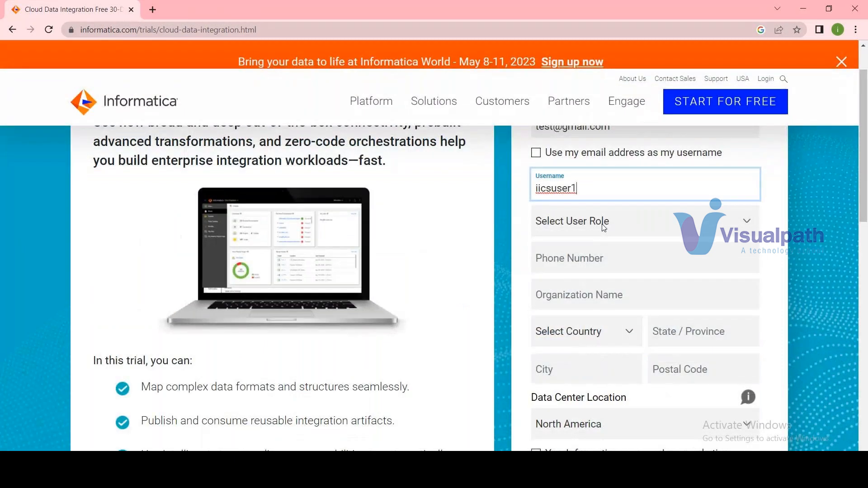
{"action": "left_click", "coordinate": [604, 228]}
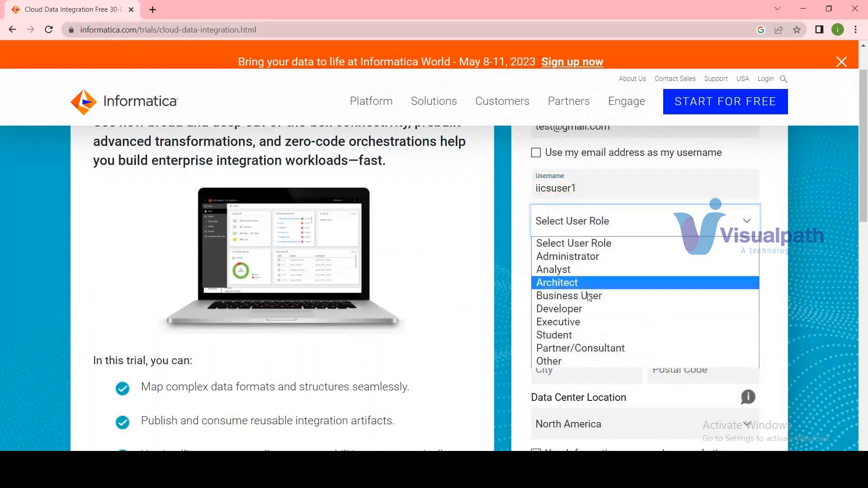
{"action": "left_click", "coordinate": [566, 269]}
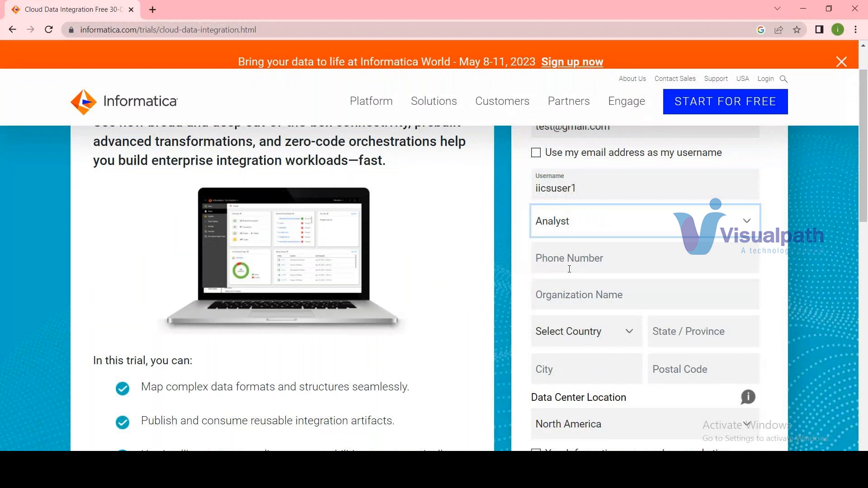
Go through the phone, organization, country, state, city and postal code fields without filling them in.
{"action": "left_click", "coordinate": [571, 263]}
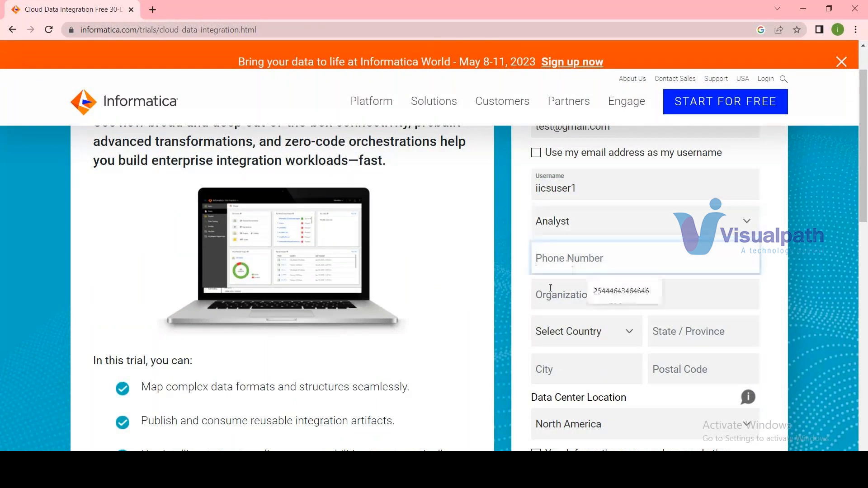
{"action": "left_click", "coordinate": [560, 294]}
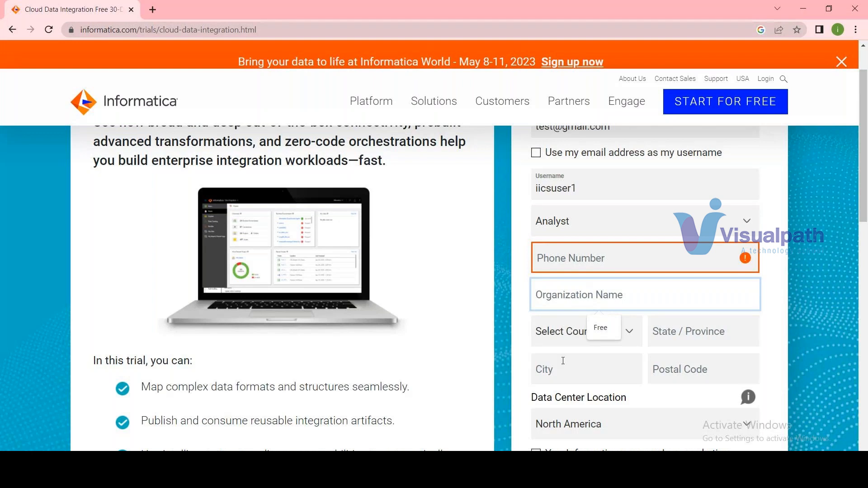
{"action": "left_click", "coordinate": [582, 333]}
{"action": "left_click", "coordinate": [581, 332]}
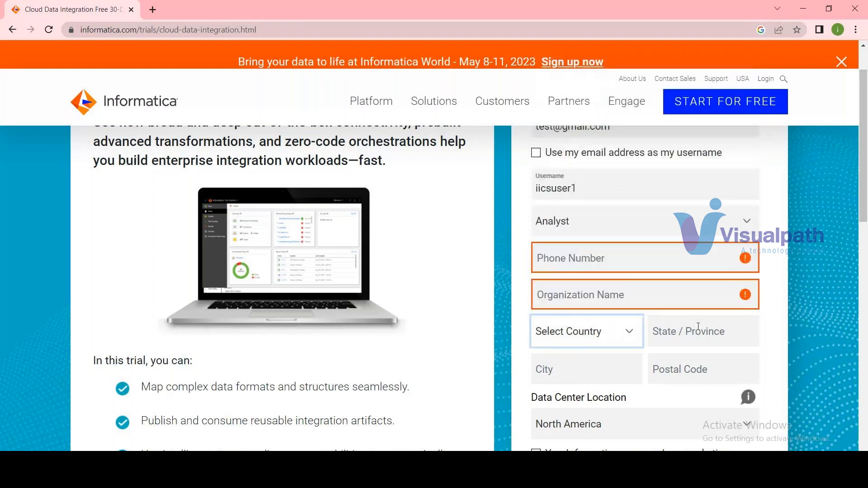
{"action": "left_click", "coordinate": [698, 326]}
{"action": "key", "text": "Tab"}
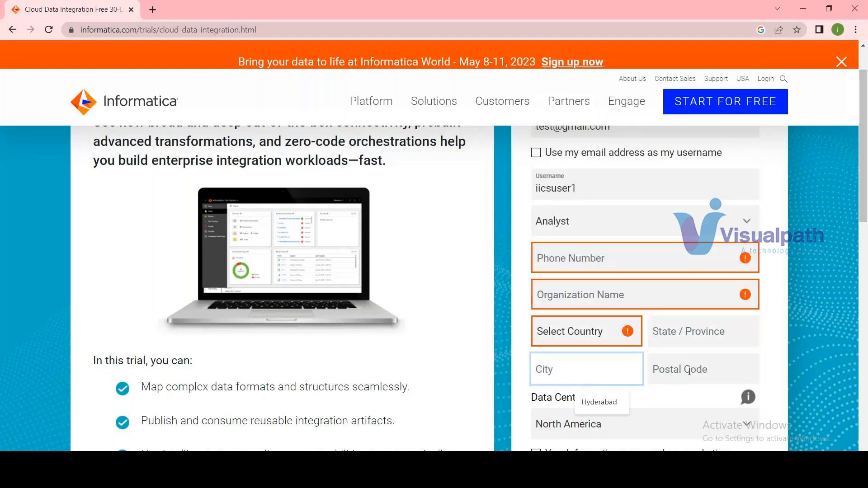
{"action": "left_click", "coordinate": [690, 370]}
{"action": "left_click", "coordinate": [800, 356]}
Check the data center location options, then accept marketing communications and the Subscription Agreement.
{"action": "scroll", "coordinate": [647, 274], "scroll_direction": "down", "scroll_amount": 4}
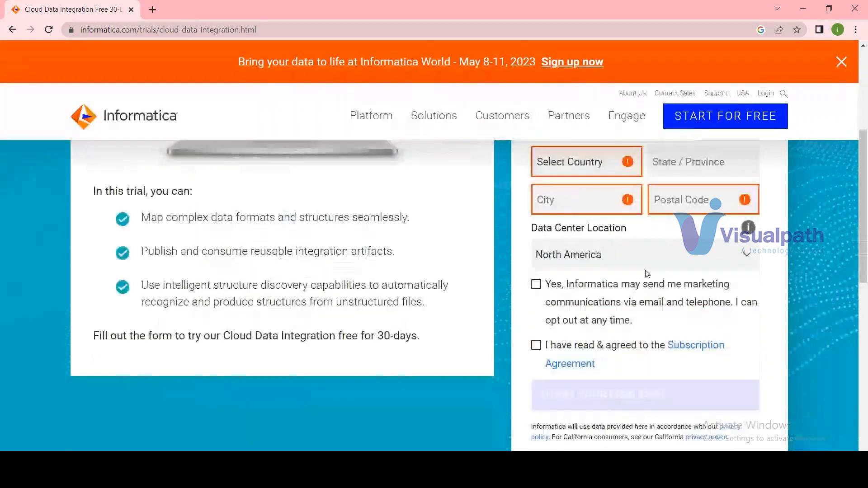
{"action": "left_click", "coordinate": [612, 256]}
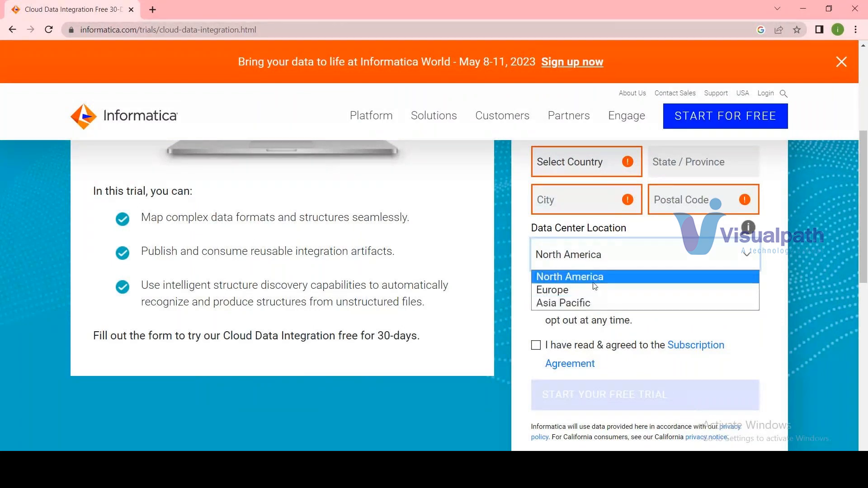
{"action": "left_click", "coordinate": [775, 314]}
{"action": "left_click", "coordinate": [544, 284]}
{"action": "left_click", "coordinate": [546, 344]}
{"action": "scroll", "coordinate": [618, 400], "scroll_direction": "up", "scroll_amount": 1}
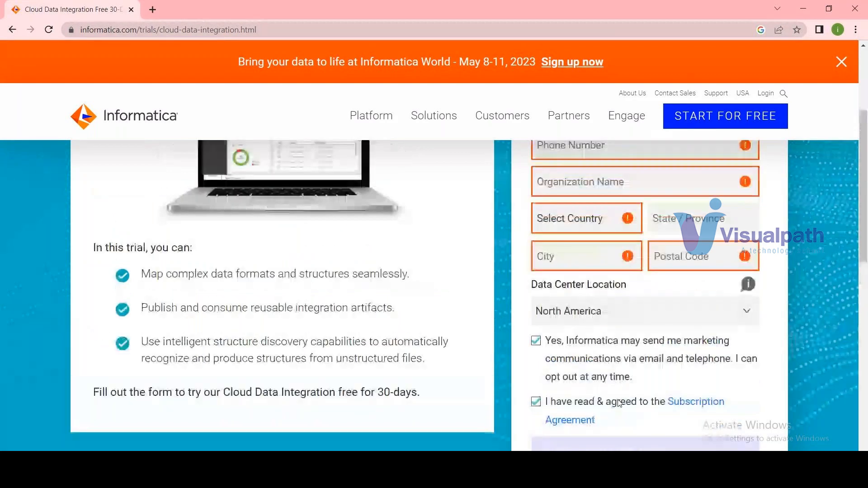
{"action": "scroll", "coordinate": [695, 370], "scroll_direction": "up", "scroll_amount": 5}
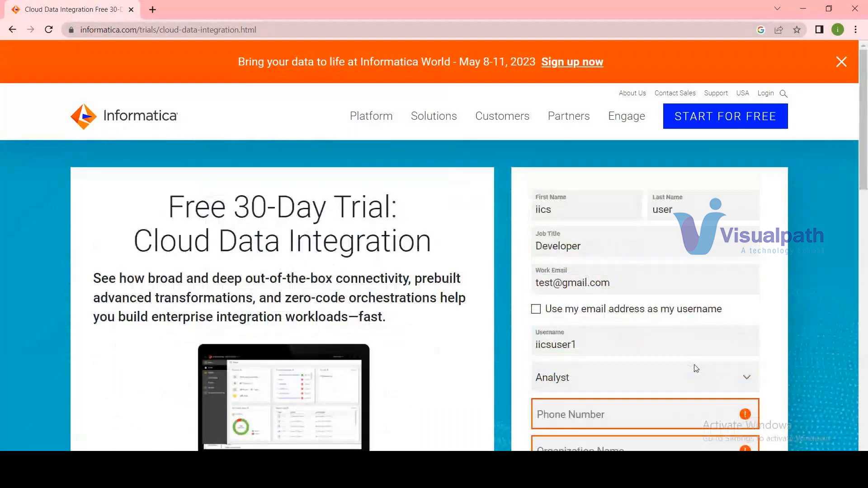
{"action": "scroll", "coordinate": [697, 368], "scroll_direction": "down", "scroll_amount": 3}
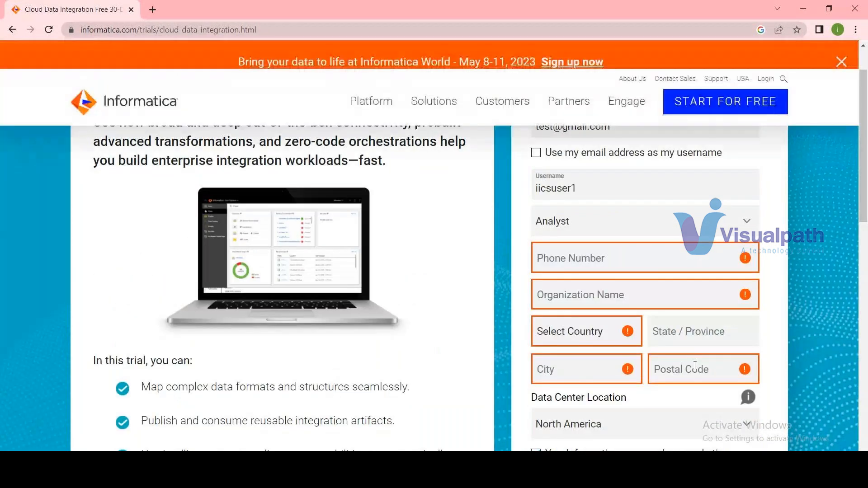
{"action": "scroll", "coordinate": [695, 366], "scroll_direction": "down", "scroll_amount": 1}
Open gmail.com in a new browser tab.
{"action": "left_click", "coordinate": [153, 10]}
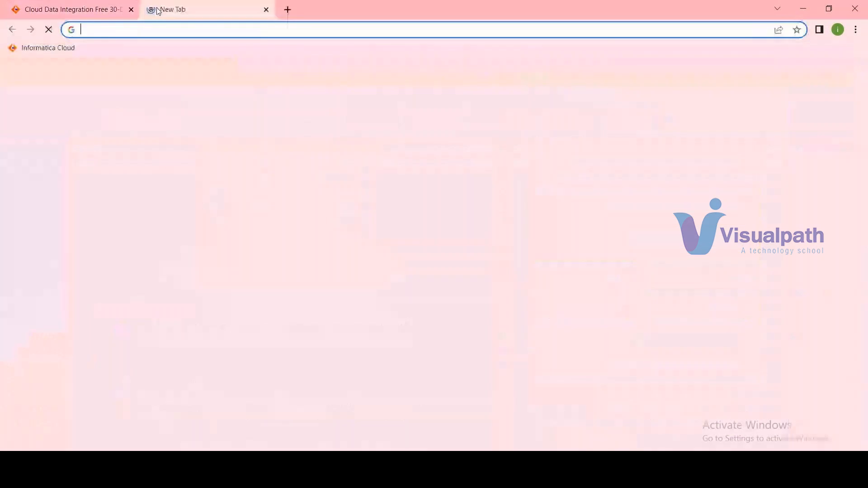
{"action": "type", "text": "gmail.com"}
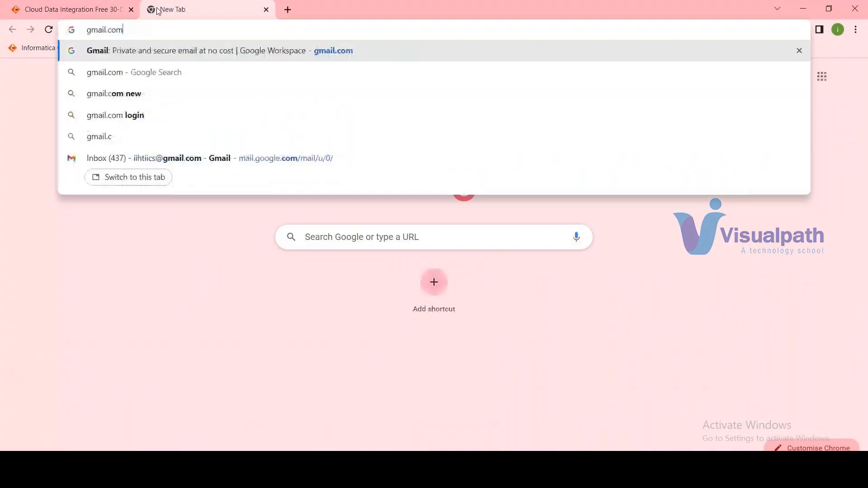
{"action": "key", "text": "Return"}
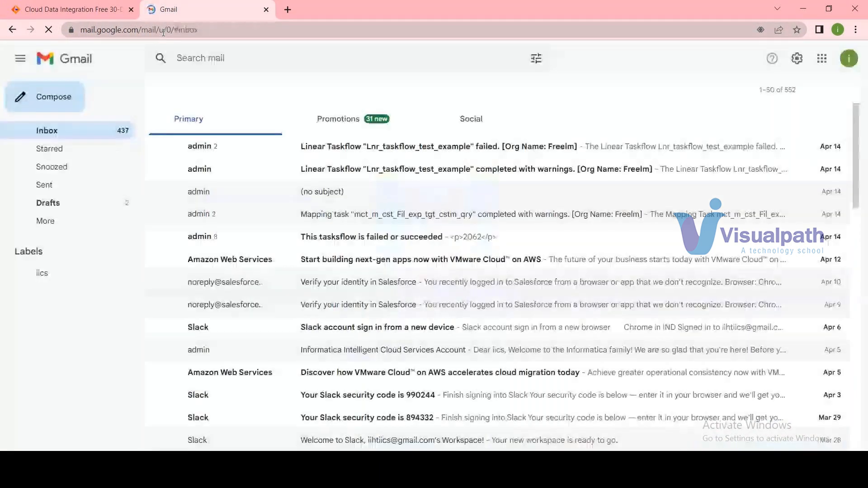
Try to search the mailbox for the Informatica Cloud admin sender's address.
{"action": "left_click", "coordinate": [236, 60]}
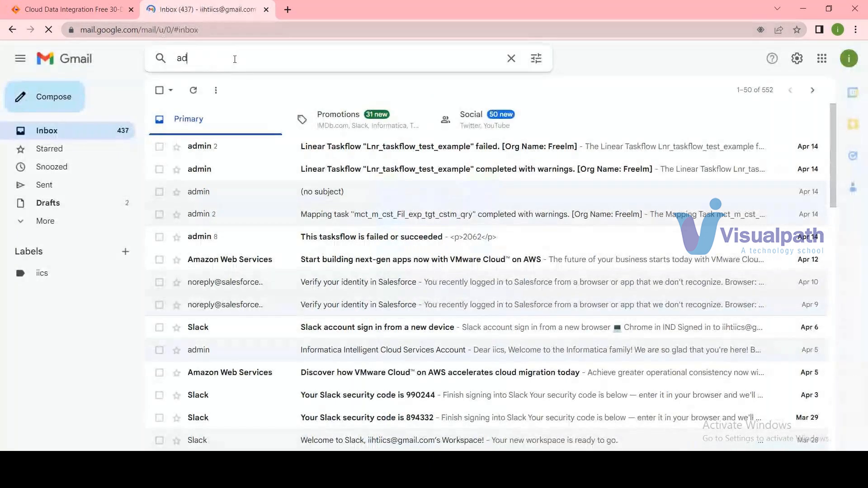
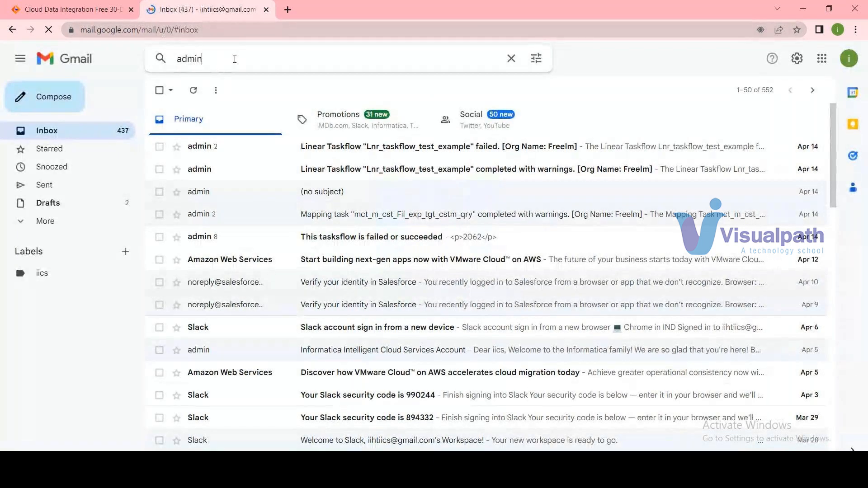
{"action": "key", "text": "Return"}
Shorten the mailbox search term to admin and run the search again.
{"action": "left_click", "coordinate": [290, 58]}
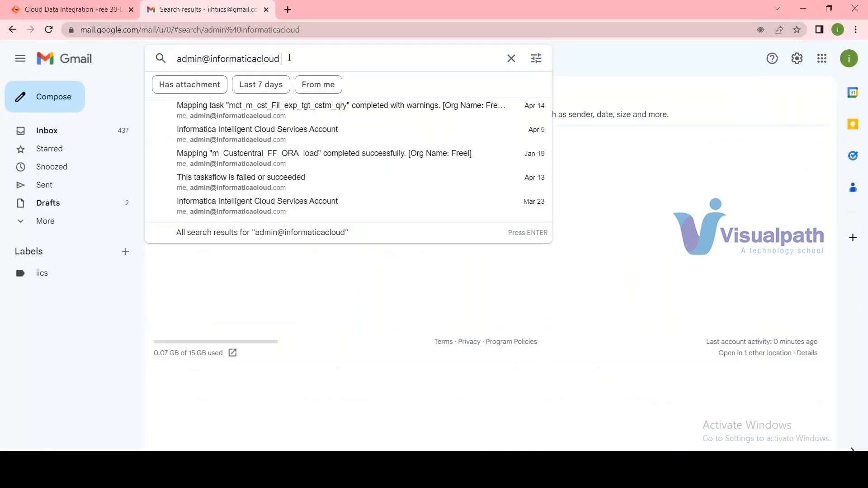
{"action": "key", "text": "BackSpace"}
{"action": "key", "text": "BackSpace"}
{"action": "key", "text": "BackSpace"}
{"action": "key", "text": "BackSpace"}
{"action": "key", "text": "BackSpace"}
{"action": "key", "text": "BackSpace"}
{"action": "key", "text": "BackSpace"}
{"action": "key", "text": "BackSpace"}
{"action": "key", "text": "BackSpace"}
{"action": "key", "text": "BackSpace"}
{"action": "key", "text": "BackSpace"}
{"action": "key", "text": "BackSpace"}
{"action": "key", "text": "BackSpace"}
{"action": "key", "text": "BackSpace"}
{"action": "key", "text": "BackSpace"}
{"action": "key", "text": "BackSpace"}
{"action": "key", "text": "BackSpace"}
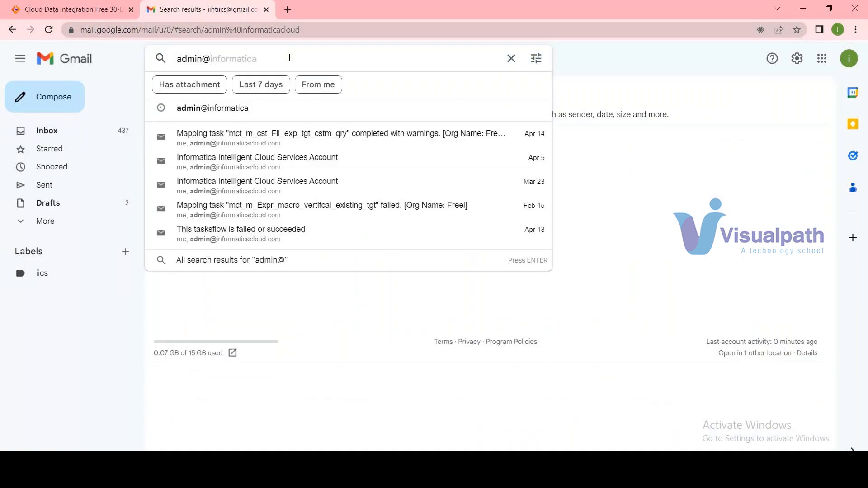
{"action": "key", "text": "Return"}
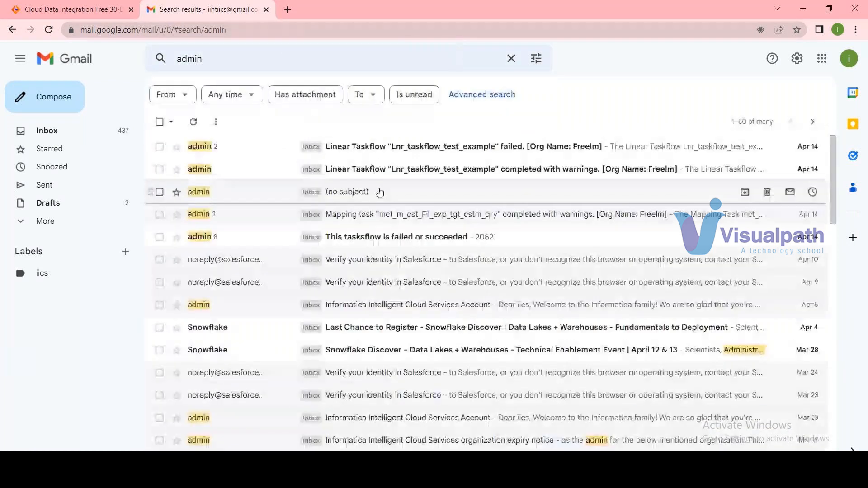
Open the Apr 5 Informatica Intelligent Cloud Services Account email and examine its verification request, username and login URL.
{"action": "left_click", "coordinate": [430, 303]}
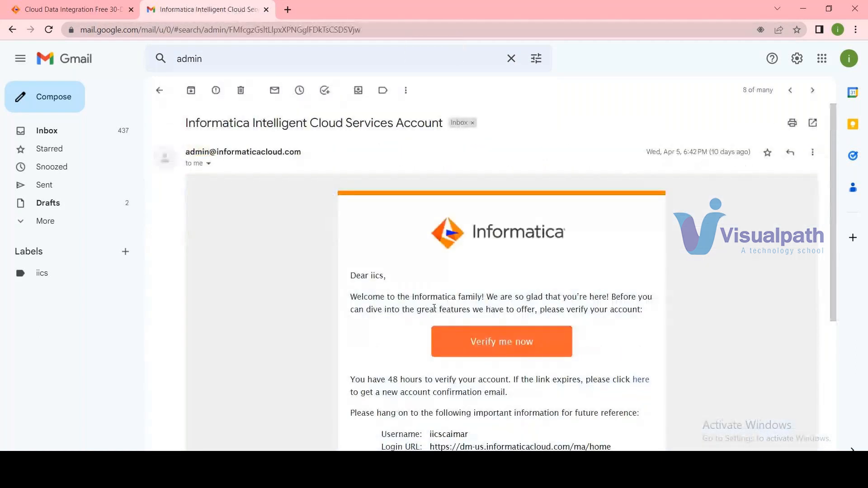
{"action": "scroll", "coordinate": [434, 308], "scroll_direction": "down", "scroll_amount": 1}
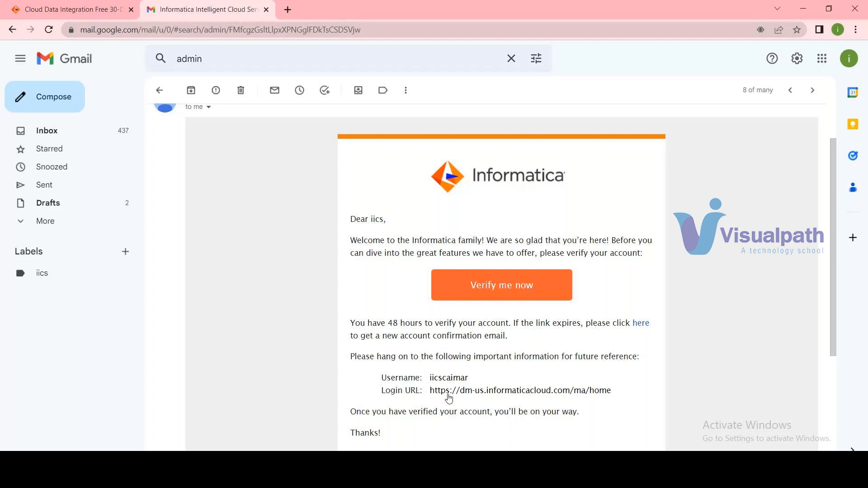
{"action": "left_click_drag", "start_coordinate": [613, 392], "coordinate": [361, 354]}
{"action": "left_click", "coordinate": [75, 12]}
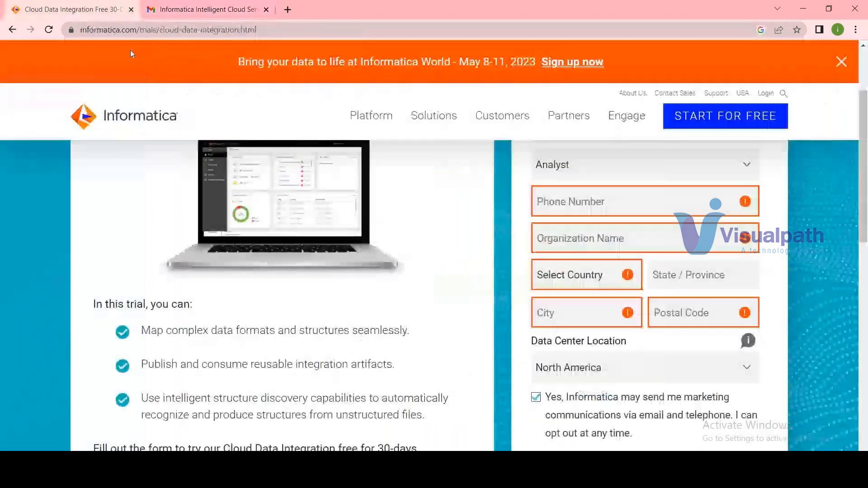
{"action": "scroll", "coordinate": [327, 239], "scroll_direction": "up", "scroll_amount": 5}
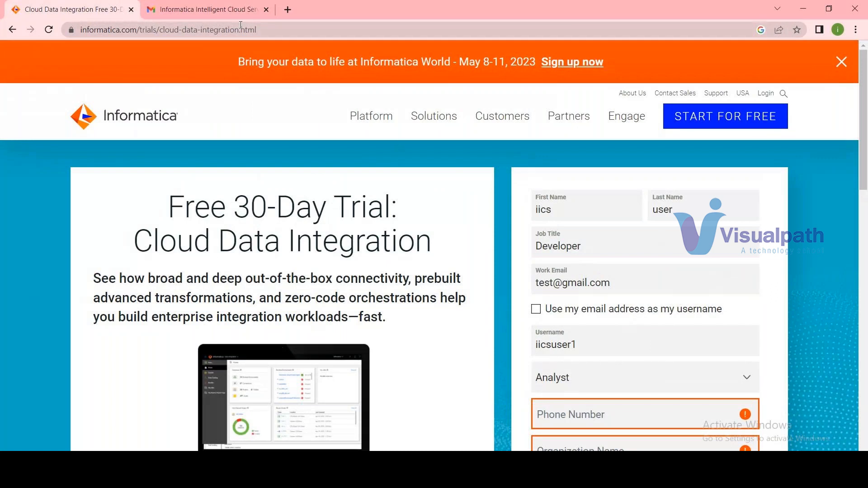
{"action": "mouse_move", "coordinate": [347, 100]}
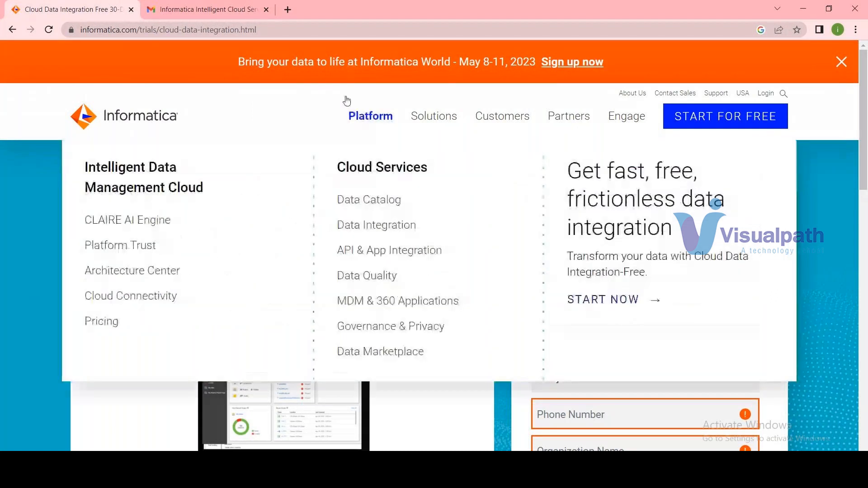
Open the bookmarked Informatica Cloud login page in a new browser tab.
{"action": "left_click", "coordinate": [287, 10]}
{"action": "left_click", "coordinate": [51, 53]}
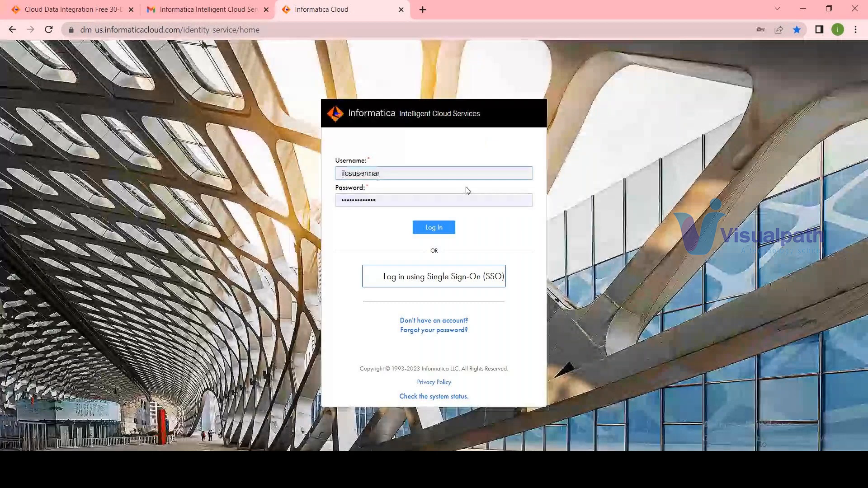
Log in to Informatica Intelligent Cloud Services with the prefilled credentials and close the mailbox and free-trial browser tabs.
{"action": "left_click", "coordinate": [444, 231]}
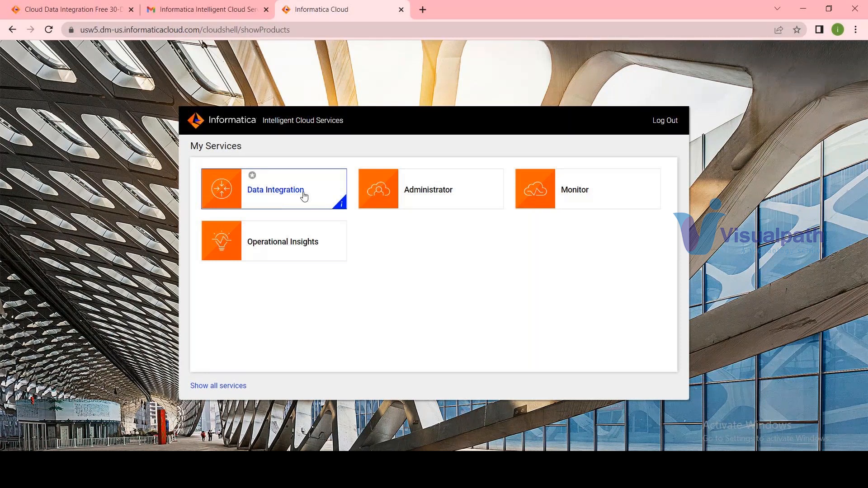
{"action": "left_click", "coordinate": [266, 10]}
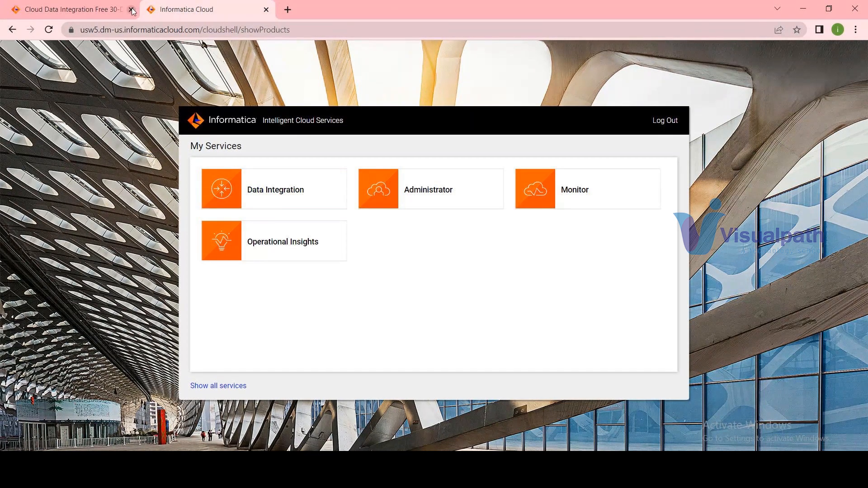
{"action": "left_click", "coordinate": [131, 10]}
Open the Data Integration, Administrator, Monitor and Operational Insights services from My Services in separate browser tabs.
{"action": "right_click", "coordinate": [276, 192]}
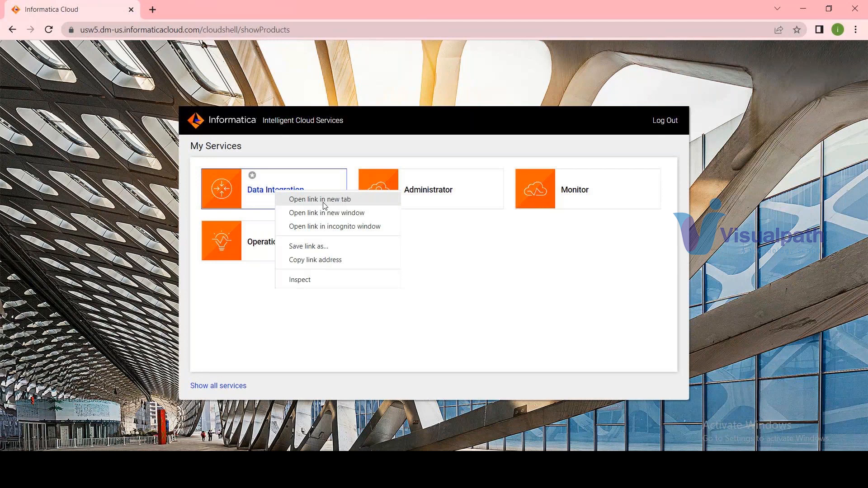
{"action": "left_click", "coordinate": [325, 201]}
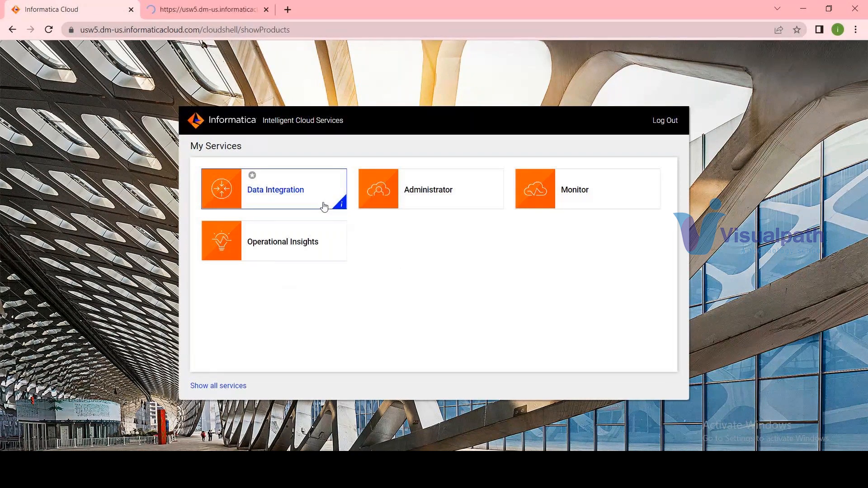
{"action": "middle_click", "coordinate": [469, 207]}
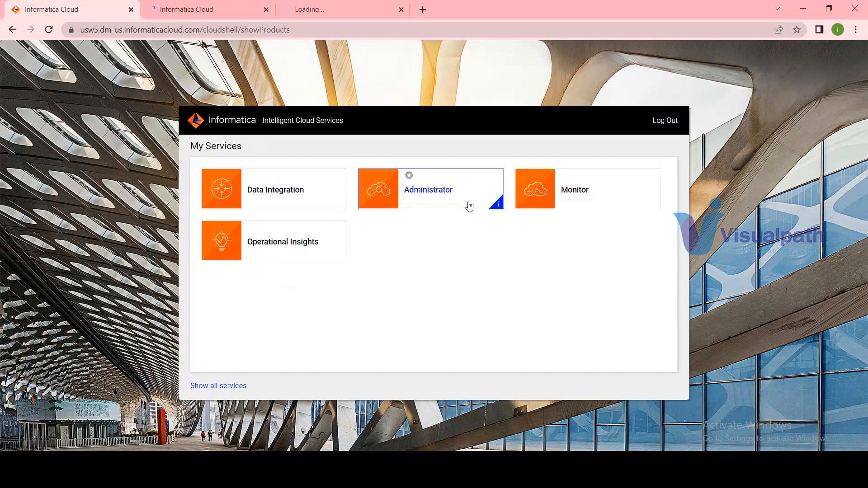
{"action": "right_click", "coordinate": [635, 191]}
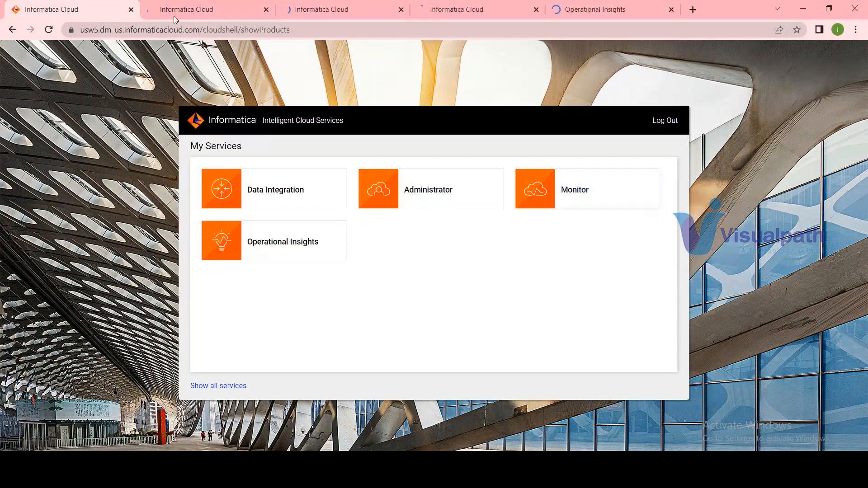
{"action": "left_click", "coordinate": [223, 10]}
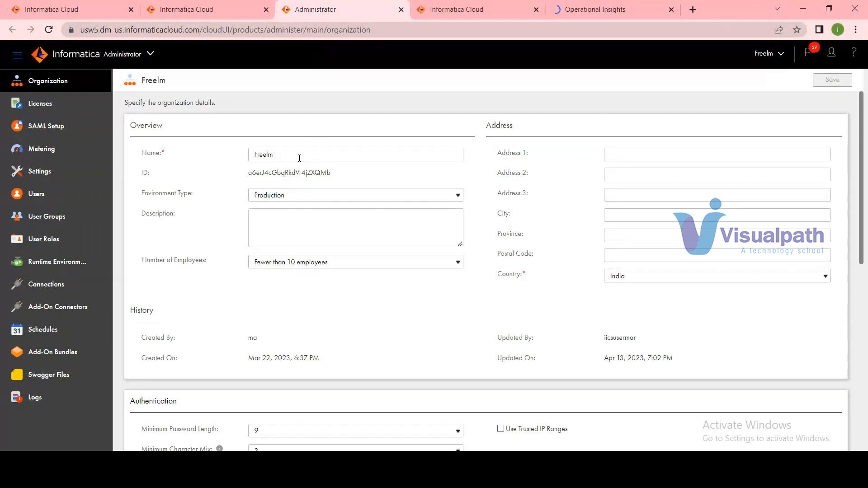
Highlight the organization ID in the Administrator service and look through the Licenses and SAML Setup pages.
{"action": "double_click", "coordinate": [274, 170]}
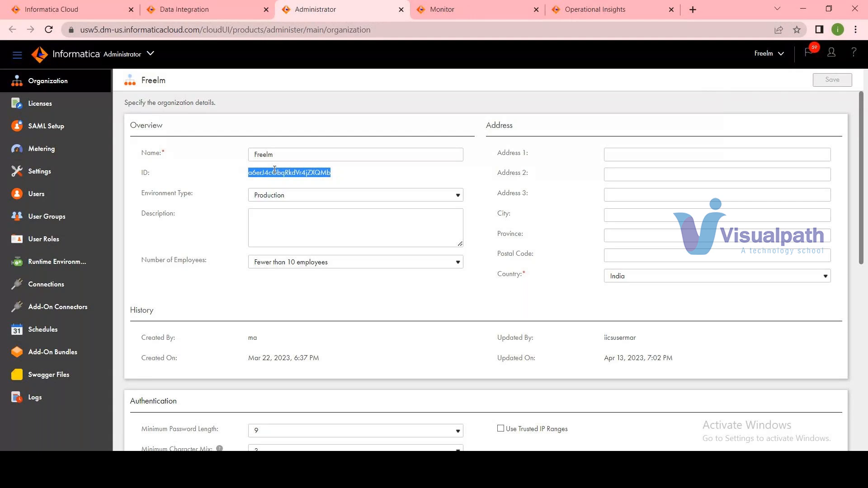
{"action": "left_click", "coordinate": [42, 106]}
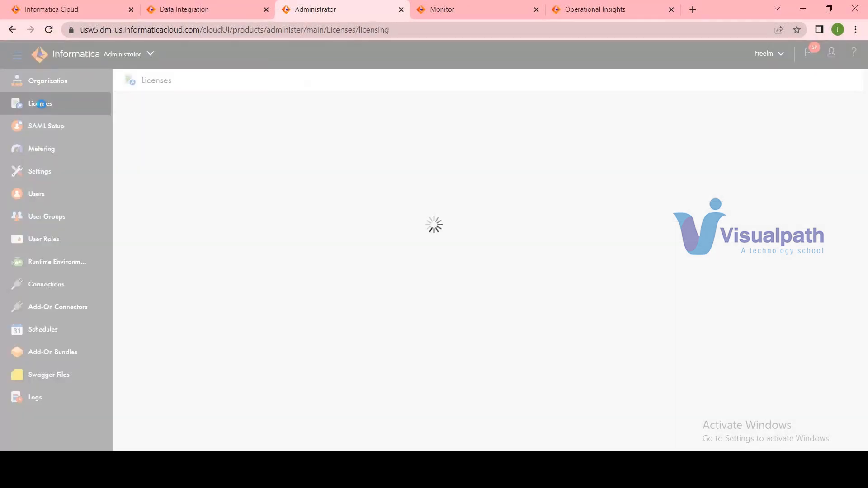
{"action": "left_click", "coordinate": [67, 133]}
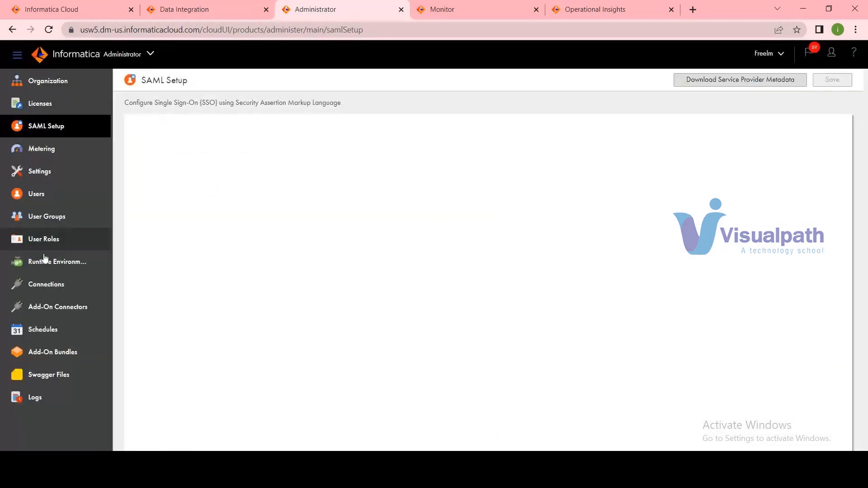
View the Users and User Groups pages, and examine the listed user's account settings and assigned roles.
{"action": "left_click", "coordinate": [40, 199]}
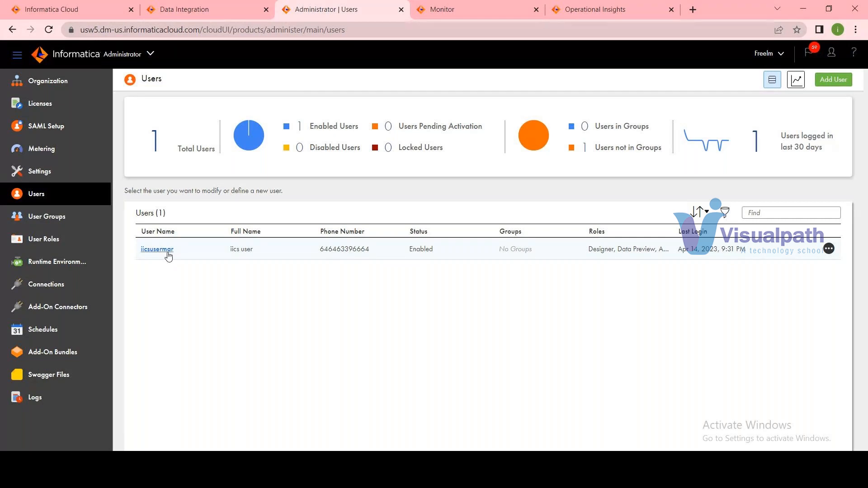
{"action": "left_click", "coordinate": [70, 223]}
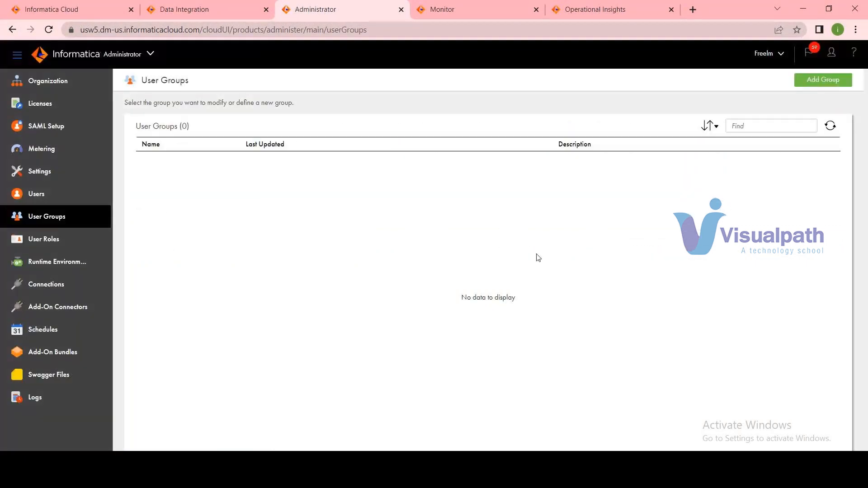
{"action": "left_click", "coordinate": [51, 197]}
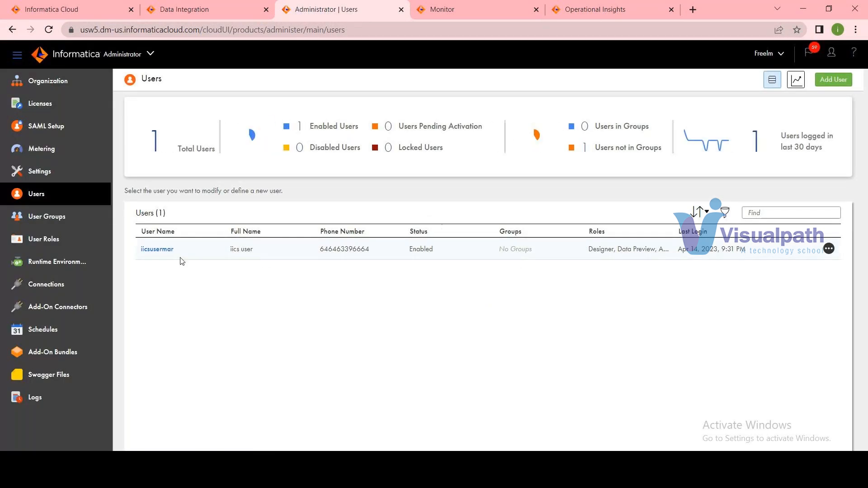
{"action": "left_click", "coordinate": [174, 252]}
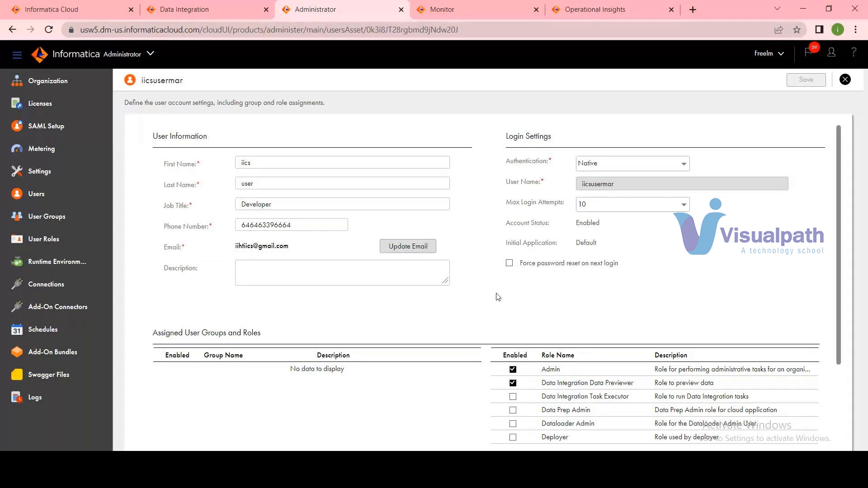
{"action": "scroll", "coordinate": [571, 268], "scroll_direction": "down", "scroll_amount": 3}
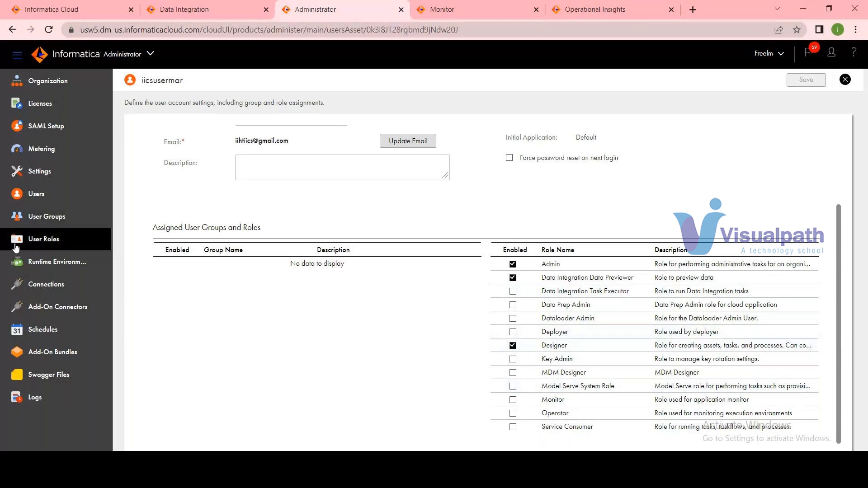
{"action": "scroll", "coordinate": [477, 282], "scroll_direction": "up", "scroll_amount": 3}
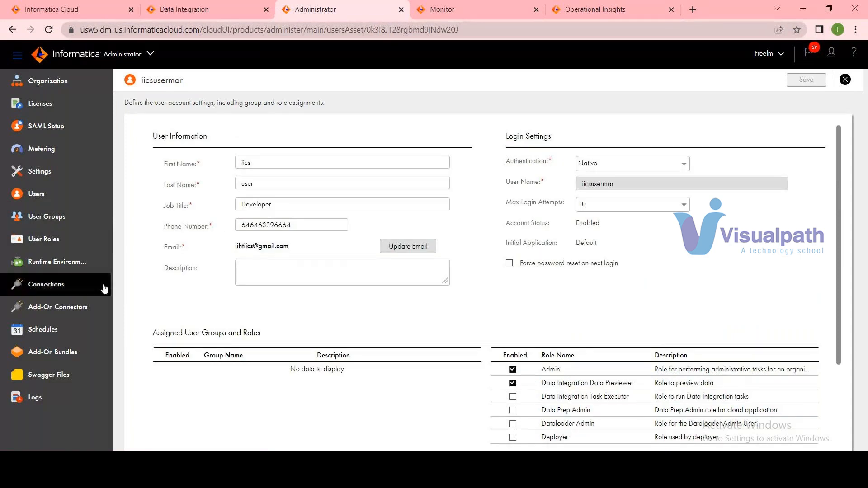
Open the Admin user role and examine its Data Integration asset privileges and the Services choices.
{"action": "left_click", "coordinate": [64, 242]}
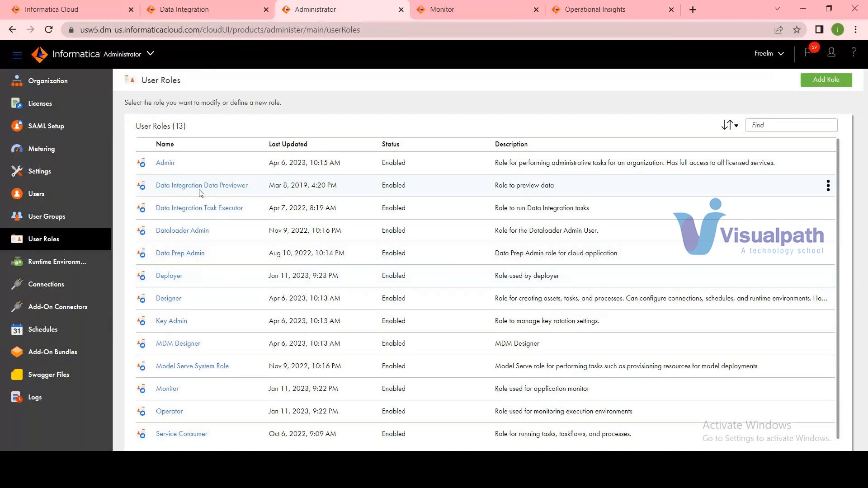
{"action": "left_click", "coordinate": [162, 163]}
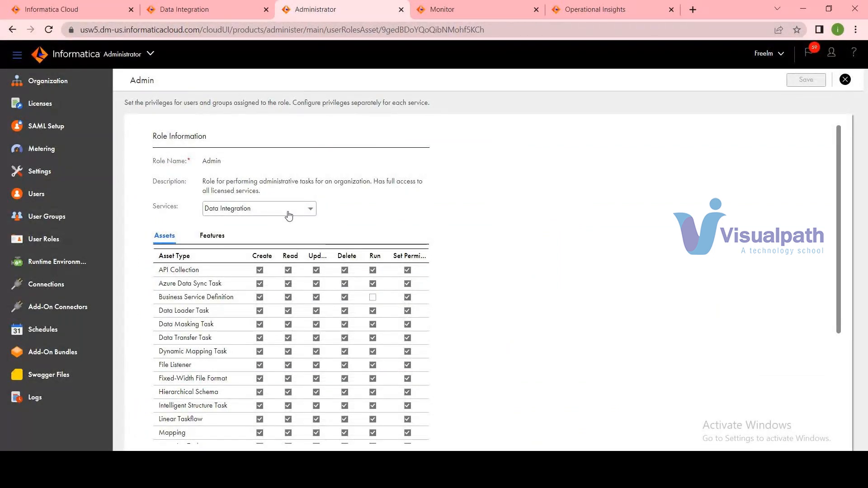
{"action": "scroll", "coordinate": [252, 345], "scroll_direction": "down", "scroll_amount": 1}
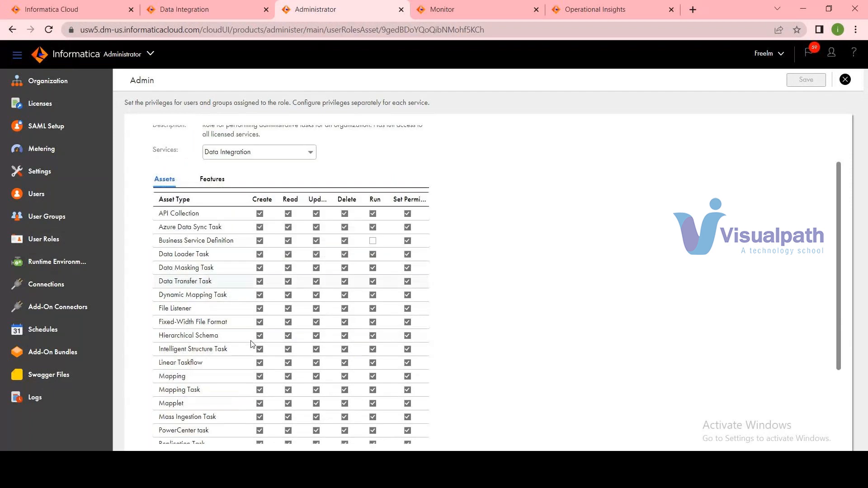
{"action": "scroll", "coordinate": [252, 345], "scroll_direction": "down", "scroll_amount": 2}
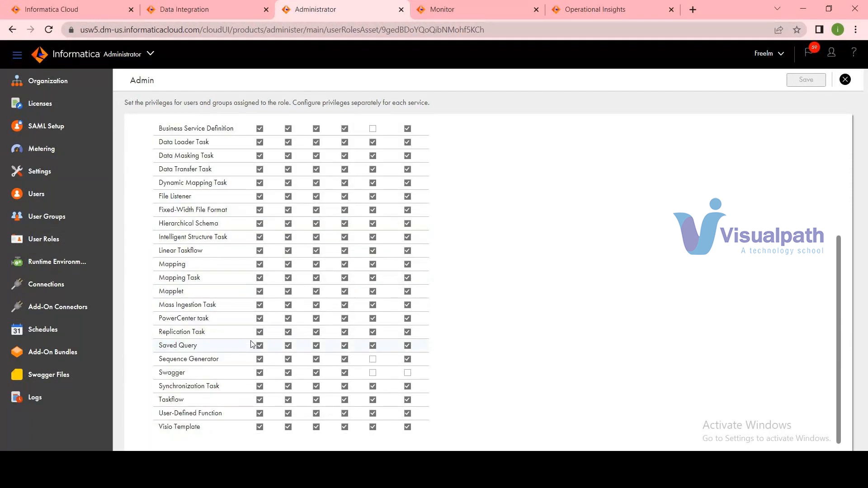
{"action": "scroll", "coordinate": [251, 345], "scroll_direction": "up", "scroll_amount": 1}
{"action": "scroll", "coordinate": [252, 345], "scroll_direction": "up", "scroll_amount": 1}
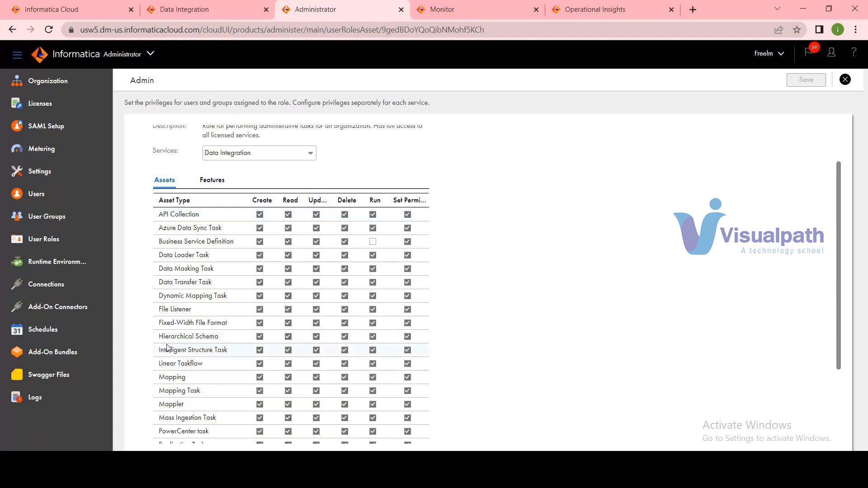
{"action": "scroll", "coordinate": [479, 301], "scroll_direction": "up", "scroll_amount": 2}
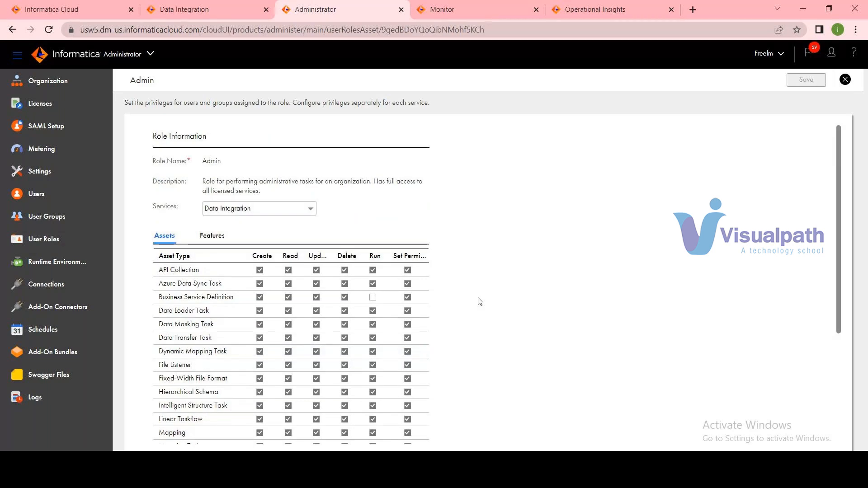
{"action": "scroll", "coordinate": [479, 300], "scroll_direction": "down", "scroll_amount": 3}
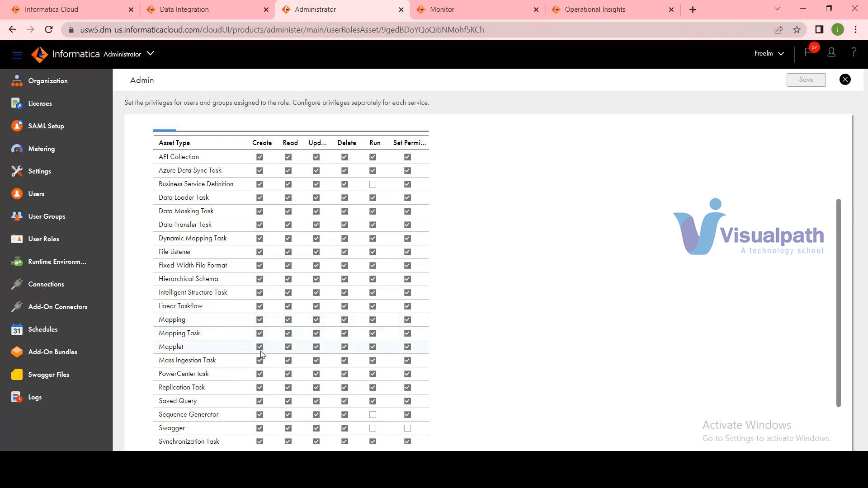
{"action": "scroll", "coordinate": [249, 374], "scroll_direction": "down", "scroll_amount": 1}
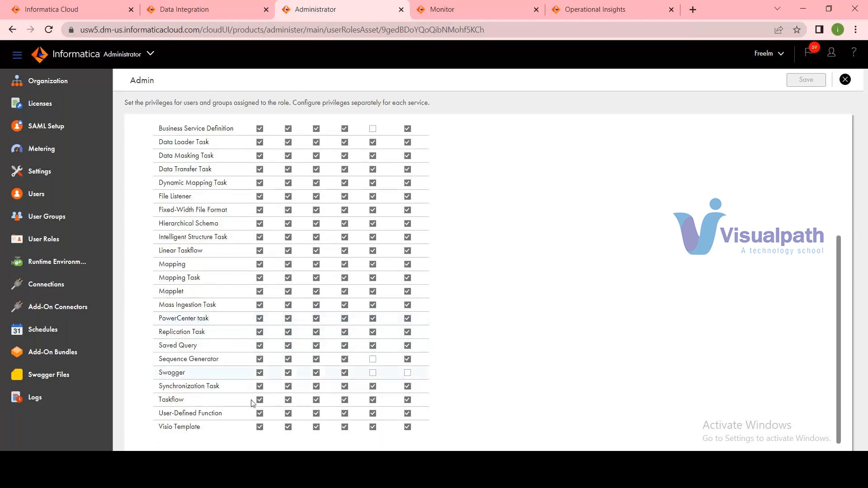
{"action": "scroll", "coordinate": [232, 308], "scroll_direction": "up", "scroll_amount": 2}
{"action": "scroll", "coordinate": [232, 308], "scroll_direction": "up", "scroll_amount": 1}
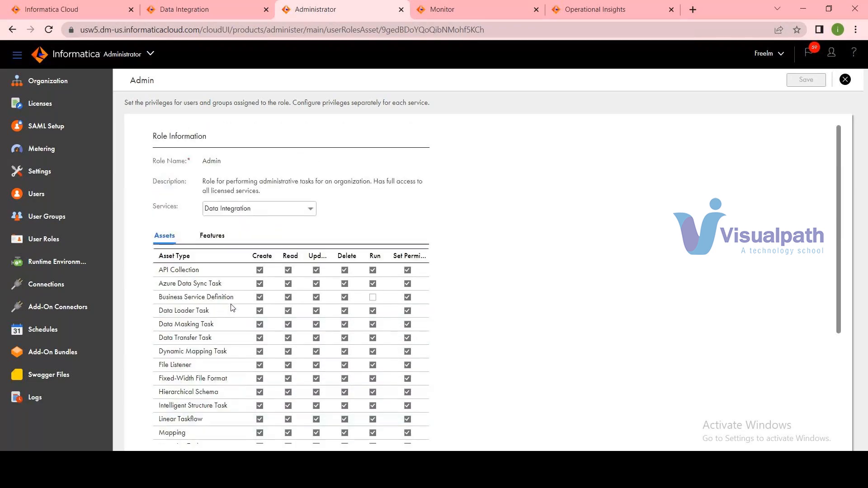
{"action": "left_click", "coordinate": [266, 210]}
{"action": "left_click", "coordinate": [281, 206]}
Open the Designer user role and examine its available services and its Data Integration asset privileges.
{"action": "left_click", "coordinate": [63, 197]}
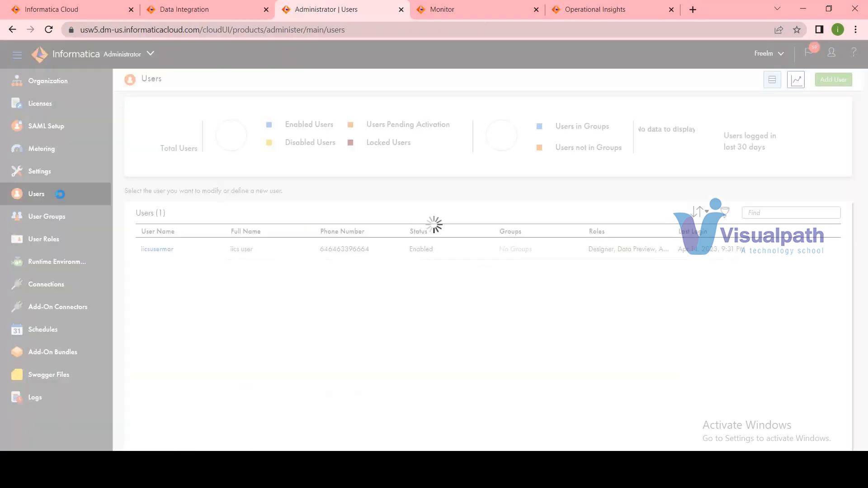
{"action": "left_click", "coordinate": [48, 239]}
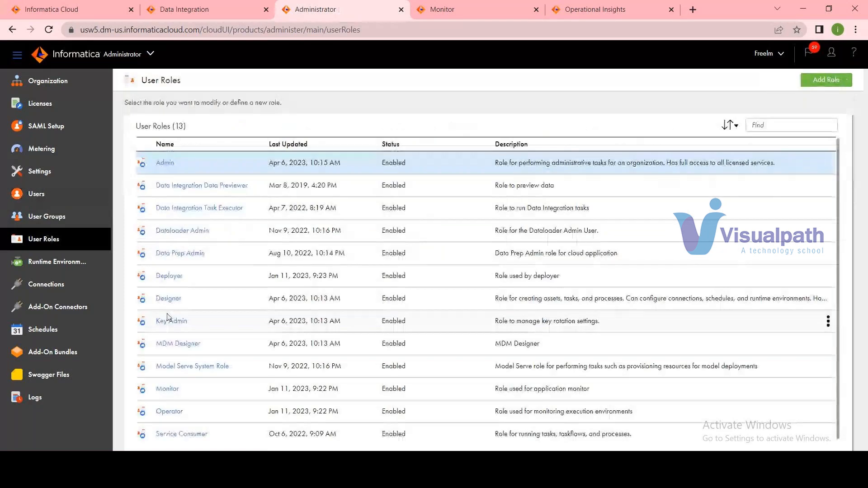
{"action": "left_click", "coordinate": [169, 299]}
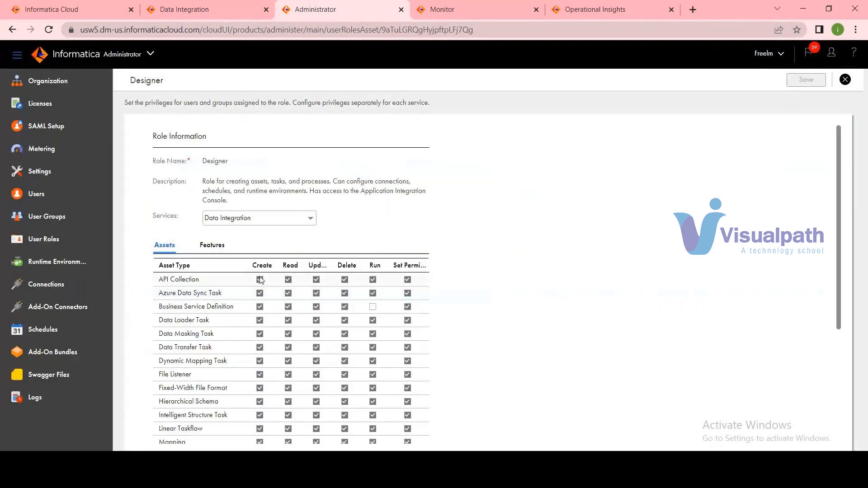
{"action": "scroll", "coordinate": [660, 352], "scroll_direction": "down", "scroll_amount": 4}
{"action": "scroll", "coordinate": [660, 351], "scroll_direction": "up", "scroll_amount": 4}
{"action": "left_click", "coordinate": [254, 219]}
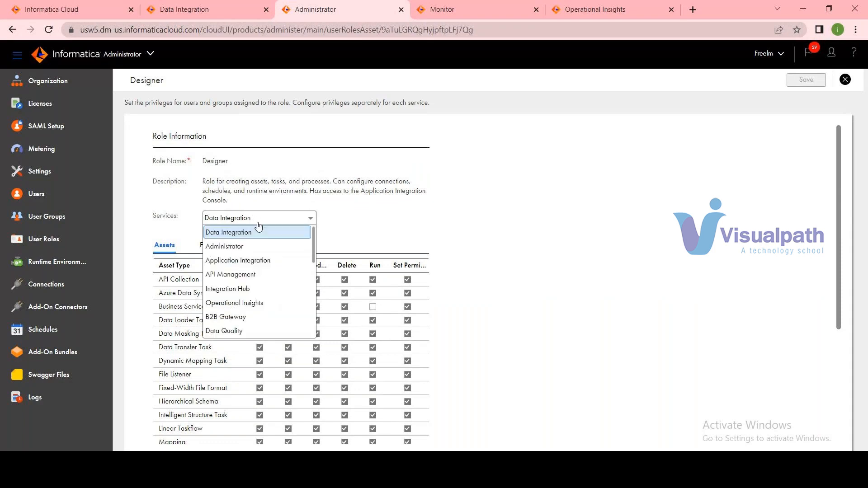
{"action": "left_click", "coordinate": [588, 283]}
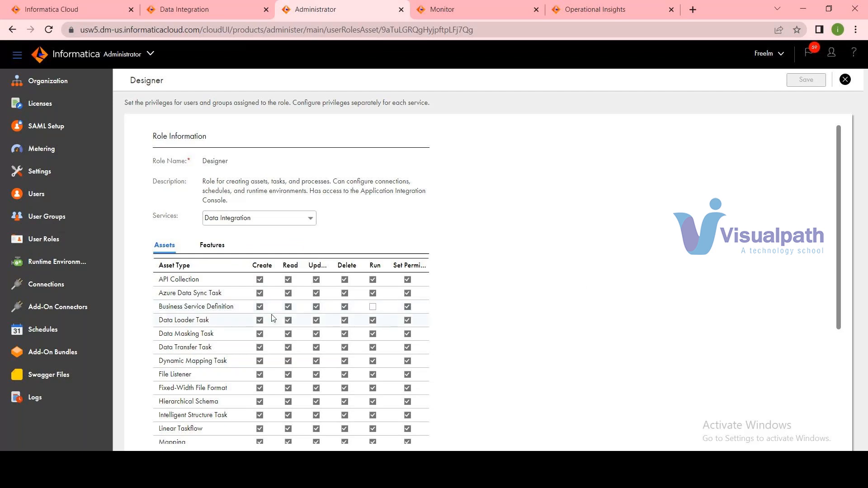
{"action": "scroll", "coordinate": [274, 330], "scroll_direction": "down", "scroll_amount": 4}
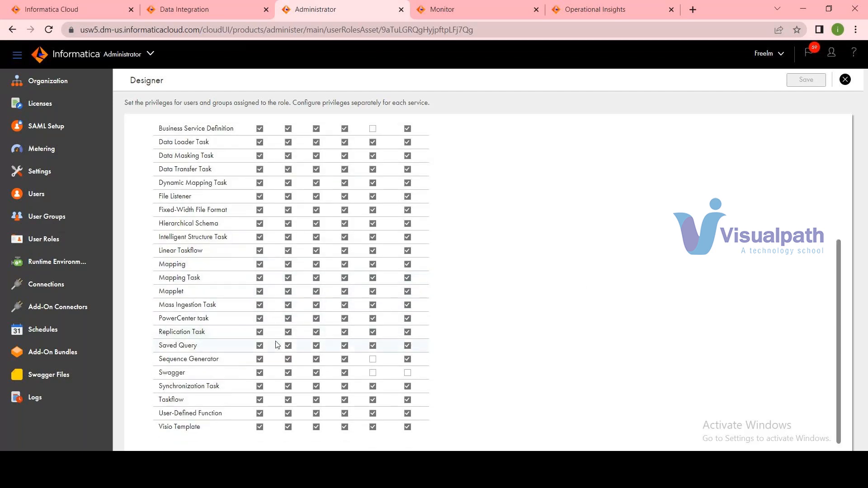
{"action": "scroll", "coordinate": [278, 344], "scroll_direction": "up", "scroll_amount": 4}
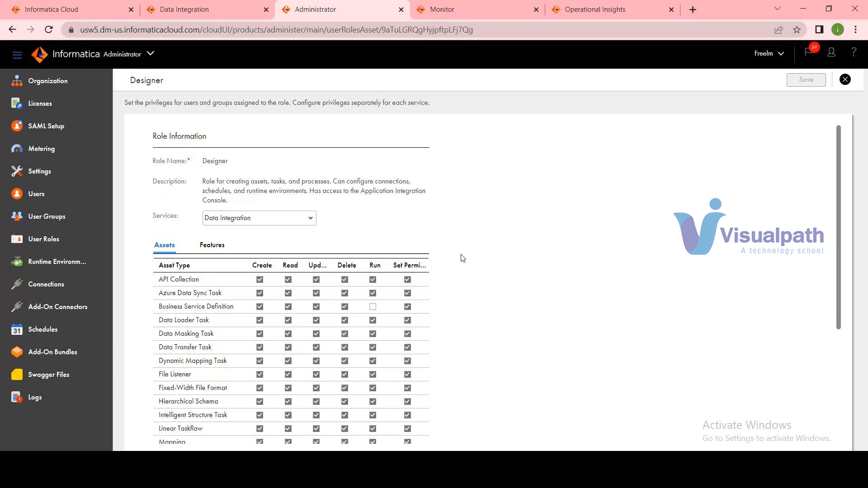
{"action": "mouse_move", "coordinate": [569, 478]}
{"action": "scroll", "coordinate": [722, 322], "scroll_direction": "down", "scroll_amount": 2}
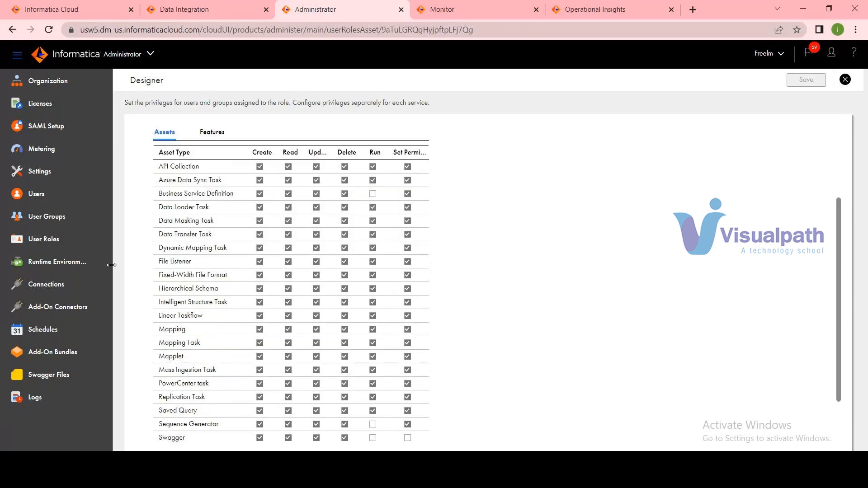
Return to the Users overview and bring up the organization's User Groups page.
{"action": "left_click", "coordinate": [43, 195]}
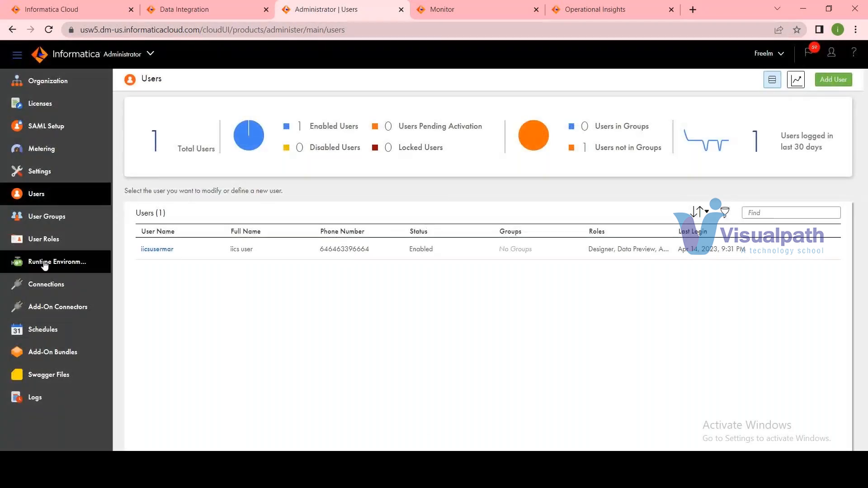
{"action": "left_click", "coordinate": [51, 225]}
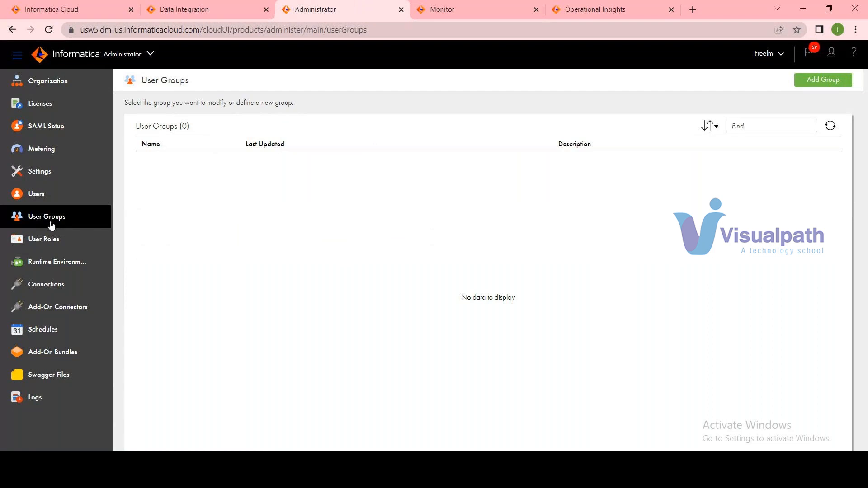
Start a new user group named Developer_group and assign the available user as its member.
{"action": "left_click", "coordinate": [824, 78]}
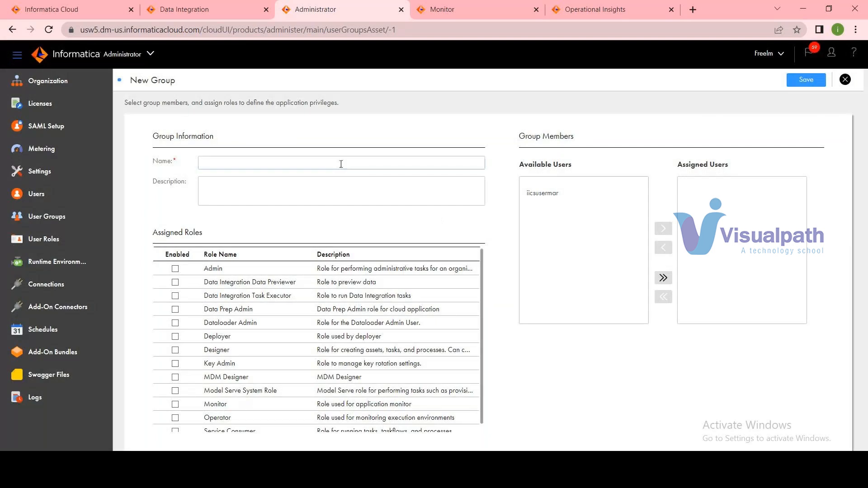
{"action": "type", "text": "Deve"}
{"action": "type", "text": "loper_grou"}
{"action": "type", "text": "pu"}
{"action": "type", "text": "p"}
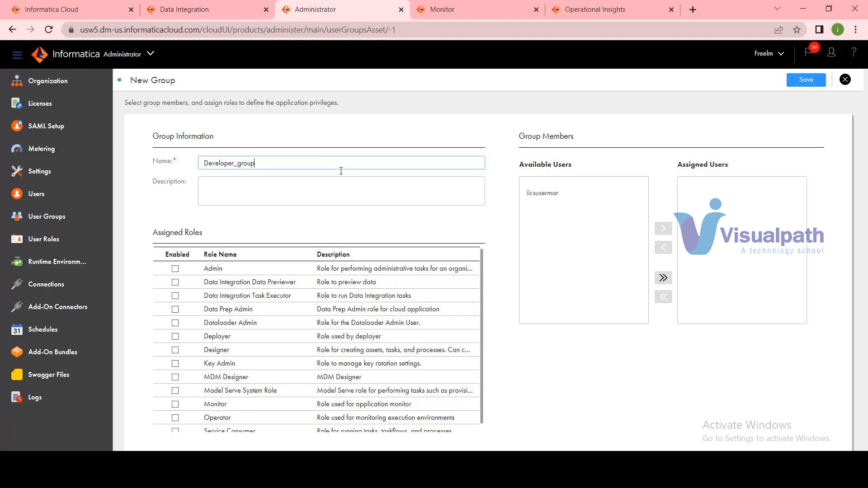
{"action": "left_click", "coordinate": [544, 198]}
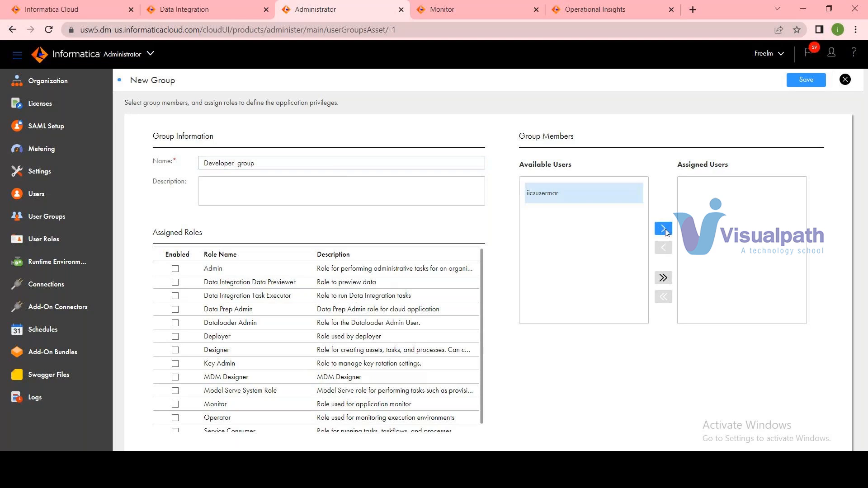
{"action": "left_click", "coordinate": [663, 228]}
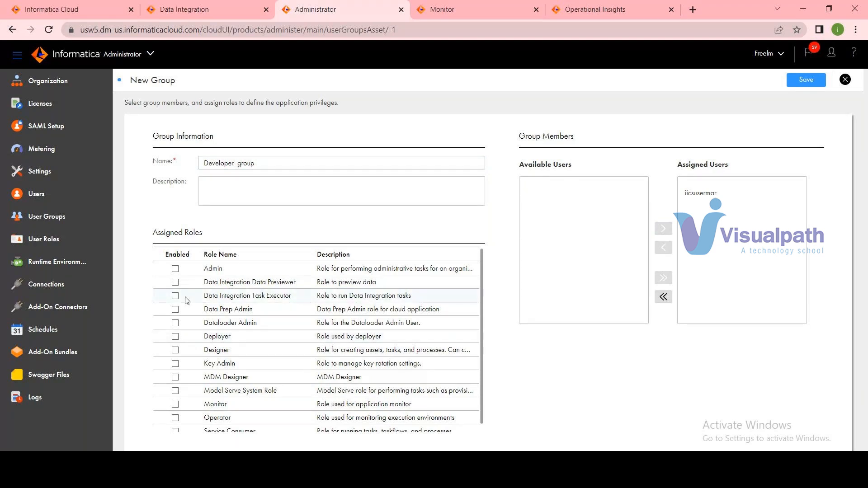
Enable the Designer, Operator, Monitor, Data Integration Task Executor and Data Integration Data Previewer roles for Developer_group and save it.
{"action": "left_click", "coordinate": [176, 351]}
{"action": "scroll", "coordinate": [199, 389], "scroll_direction": "down", "scroll_amount": 1}
{"action": "left_click", "coordinate": [175, 413]}
{"action": "left_click", "coordinate": [175, 399]}
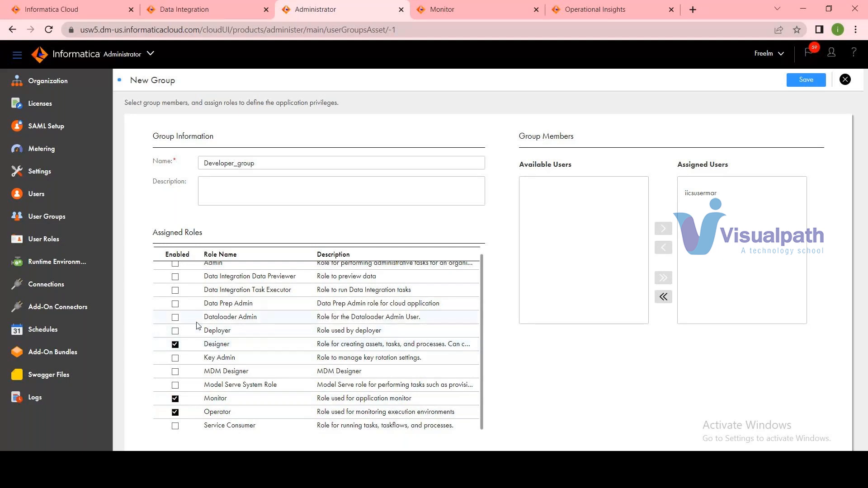
{"action": "left_click", "coordinate": [177, 290]}
{"action": "left_click", "coordinate": [176, 277]}
{"action": "left_click", "coordinate": [807, 80]}
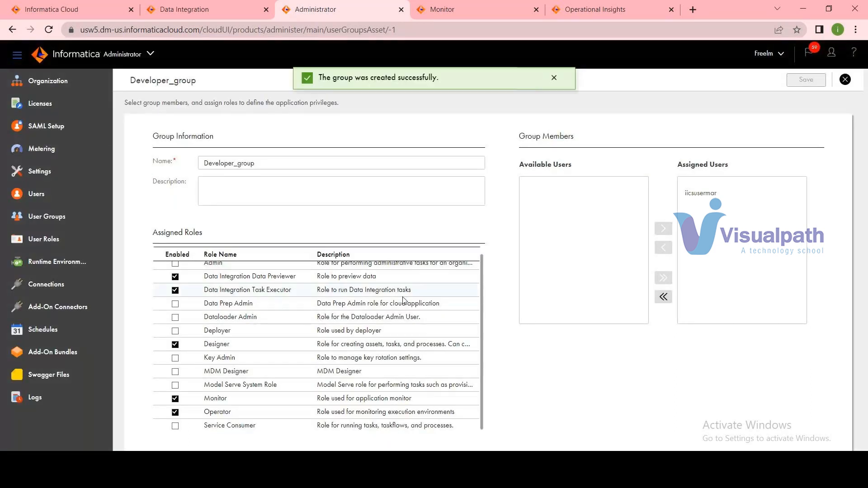
Start a new user account, enable Developer_group for it and examine the roles the group brings along.
{"action": "left_click", "coordinate": [36, 194]}
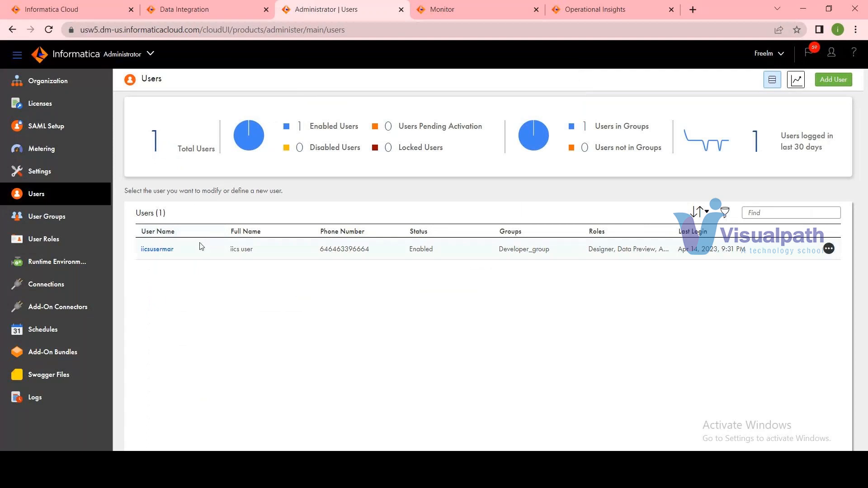
{"action": "left_click", "coordinate": [844, 84]}
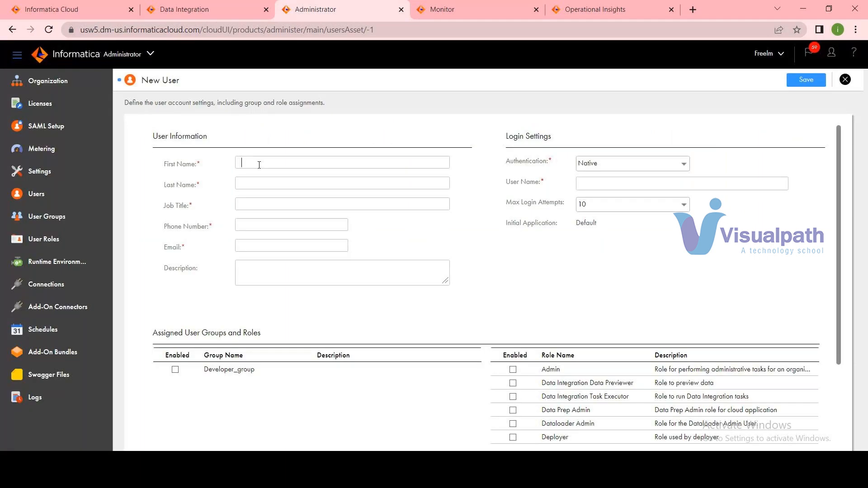
{"action": "left_click", "coordinate": [175, 370]}
{"action": "scroll", "coordinate": [528, 398], "scroll_direction": "down", "scroll_amount": 1}
{"action": "left_click", "coordinate": [529, 399]}
{"action": "scroll", "coordinate": [530, 399], "scroll_direction": "down", "scroll_amount": 1}
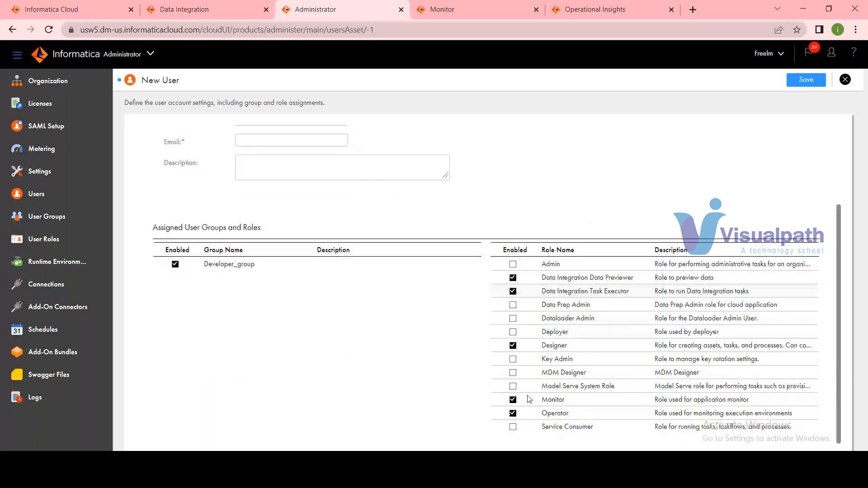
{"action": "scroll", "coordinate": [529, 399], "scroll_direction": "up", "scroll_amount": 2}
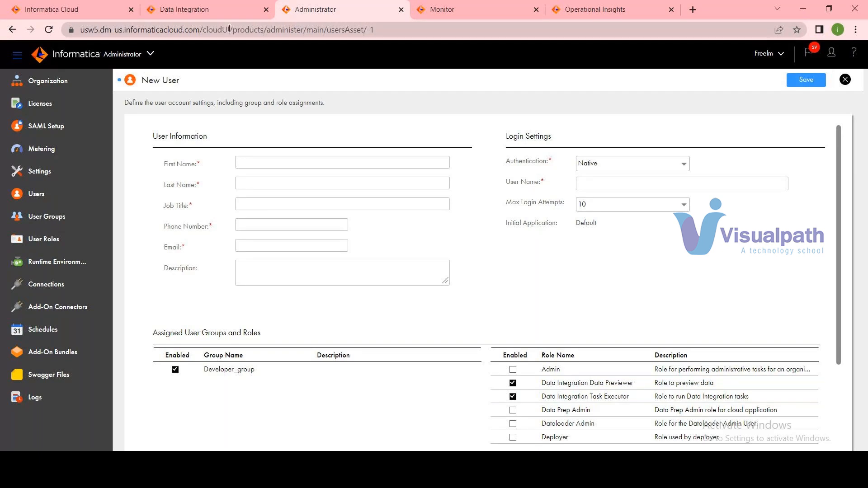
Open Localagentgroup from the Data Integration home page, and bring up Administrator's Runtime Environments page, discarding the unsaved new user.
{"action": "left_click", "coordinate": [219, 9]}
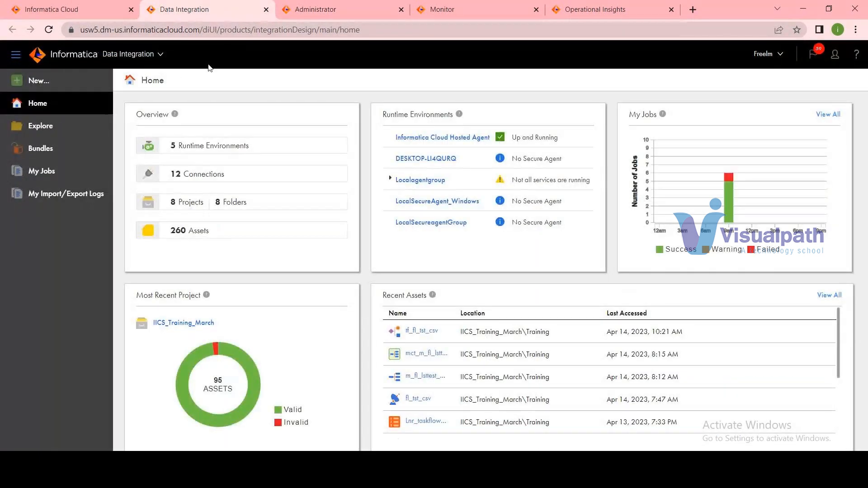
{"action": "left_click", "coordinate": [418, 181]}
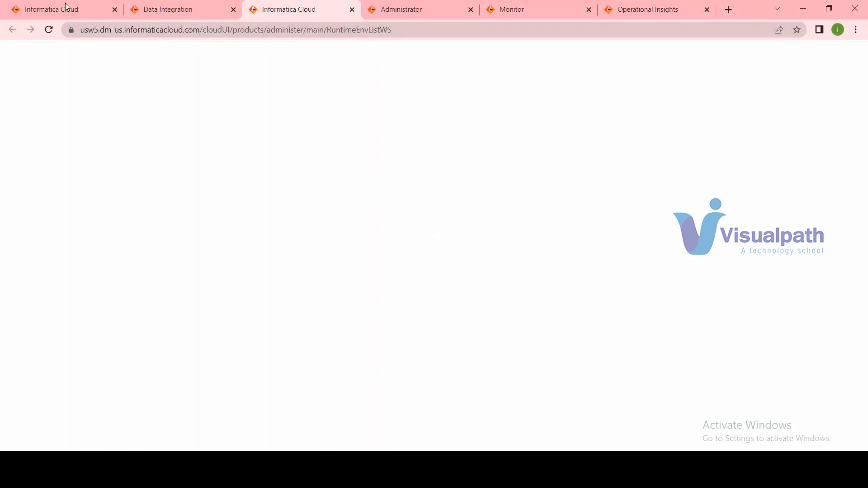
{"action": "left_click", "coordinate": [422, 18]}
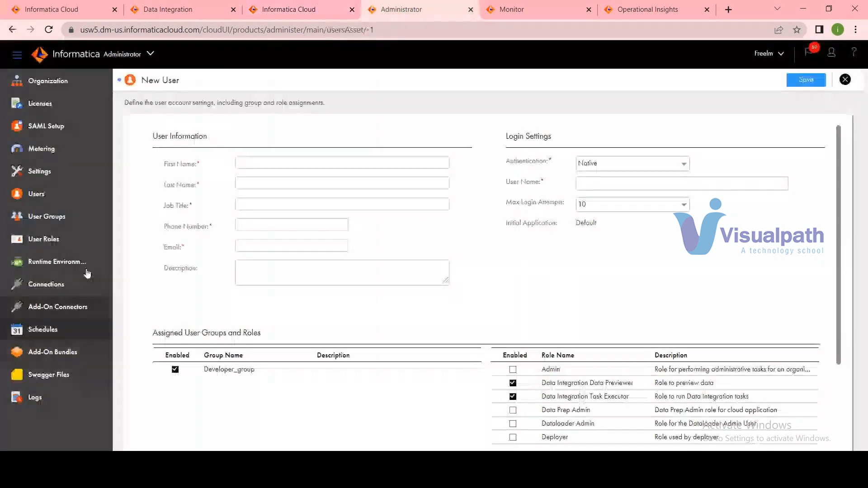
{"action": "left_click", "coordinate": [86, 261]}
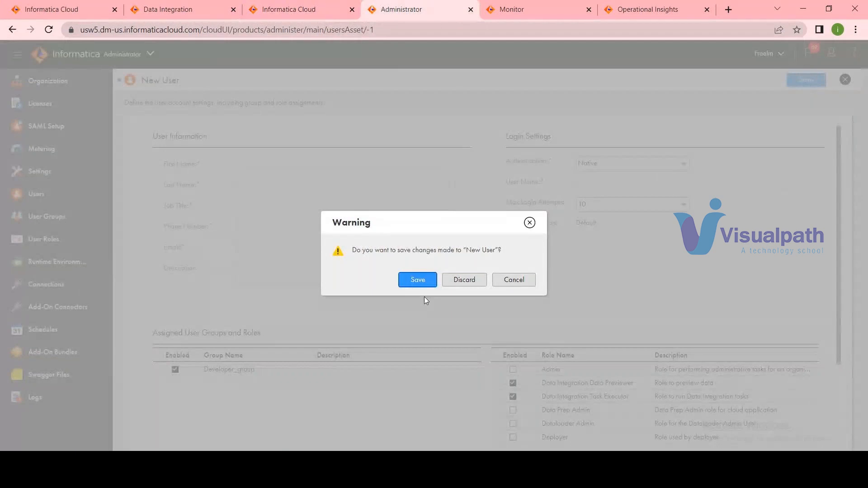
{"action": "left_click", "coordinate": [464, 280]}
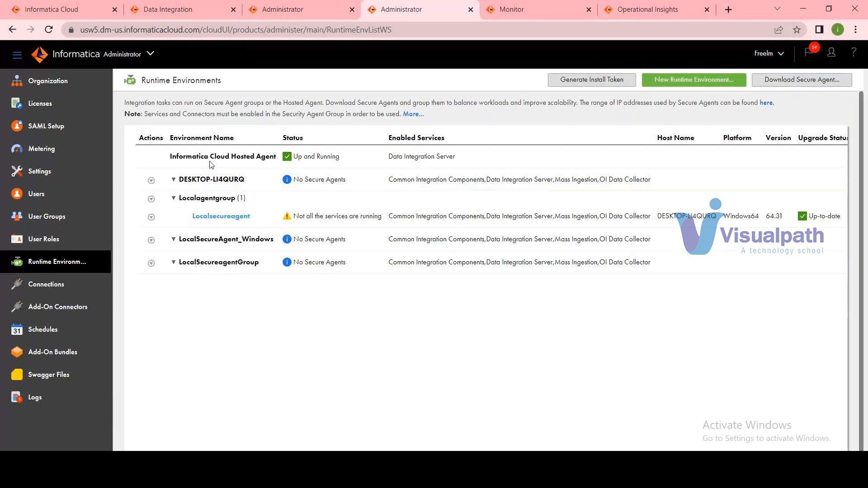
Bring up the Secure Agent download options for Windows 64, copy the install token and close them without downloading.
{"action": "left_click", "coordinate": [821, 80]}
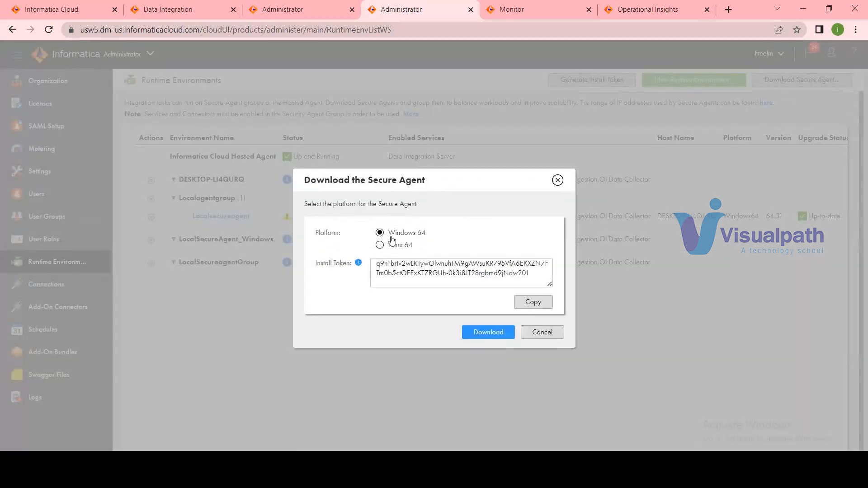
{"action": "left_click", "coordinate": [533, 301]}
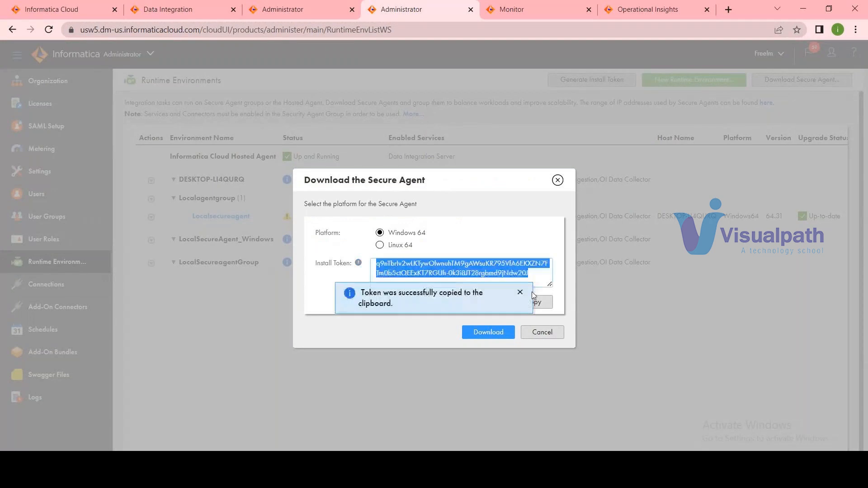
{"action": "mouse_move", "coordinate": [625, 478]}
{"action": "left_click", "coordinate": [557, 184]}
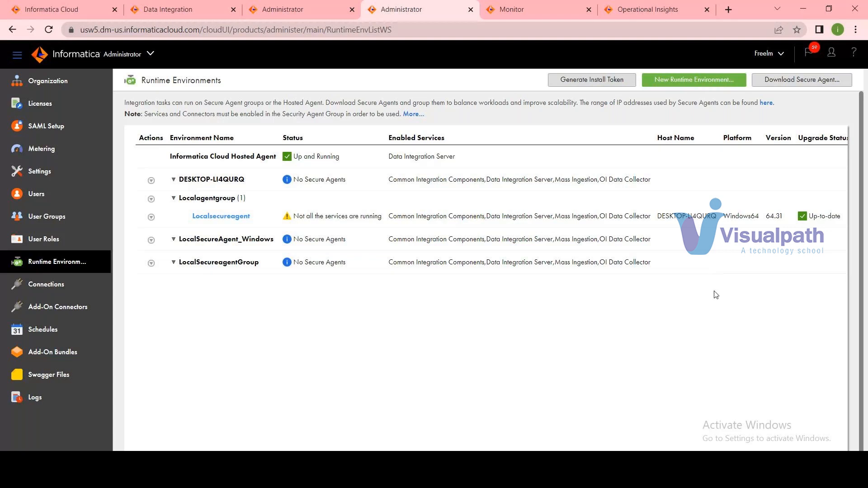
Open the Localsecureagent details and stop its Mass Ingestion service.
{"action": "left_click", "coordinate": [222, 217]}
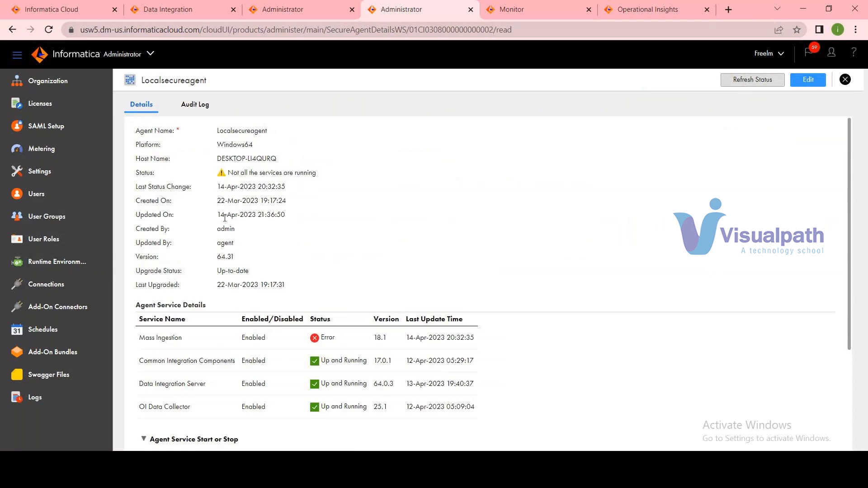
{"action": "scroll", "coordinate": [296, 300], "scroll_direction": "down", "scroll_amount": 3}
{"action": "left_click", "coordinate": [261, 327]}
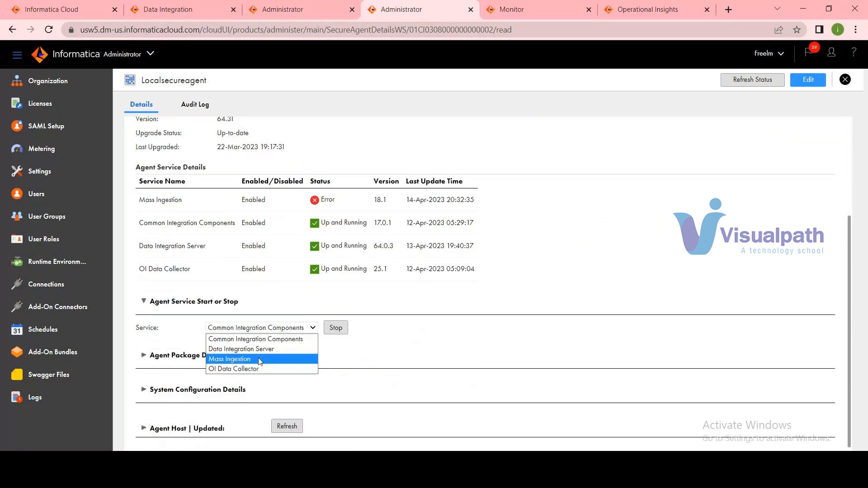
{"action": "left_click", "coordinate": [260, 359]}
{"action": "left_click", "coordinate": [335, 327]}
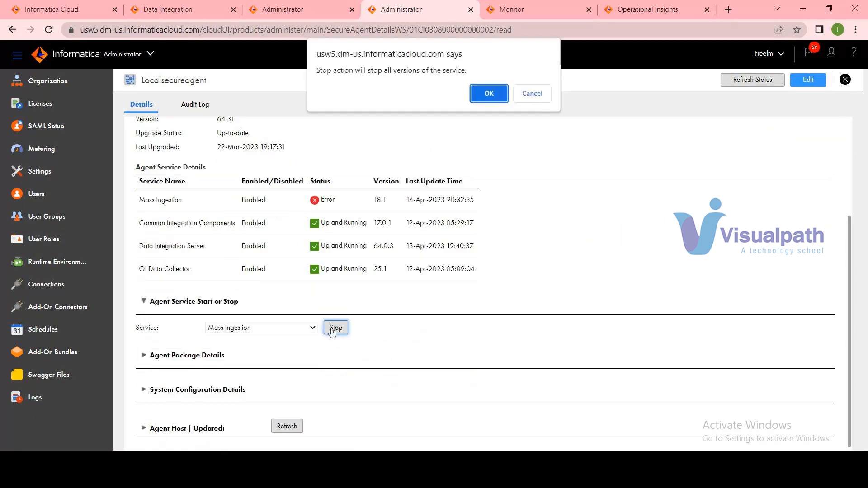
{"action": "left_click", "coordinate": [489, 94]}
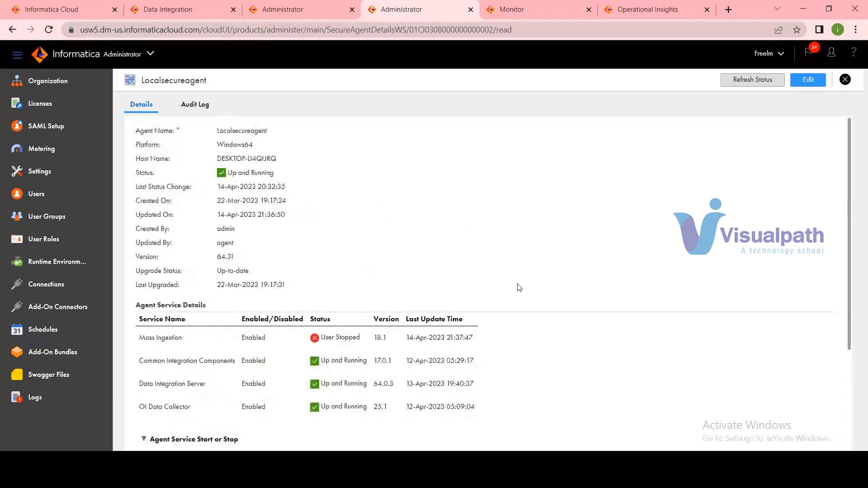
Start the Mass Ingestion service of Localsecureagent again.
{"action": "scroll", "coordinate": [518, 287], "scroll_direction": "down", "scroll_amount": 3}
{"action": "left_click", "coordinate": [272, 328]}
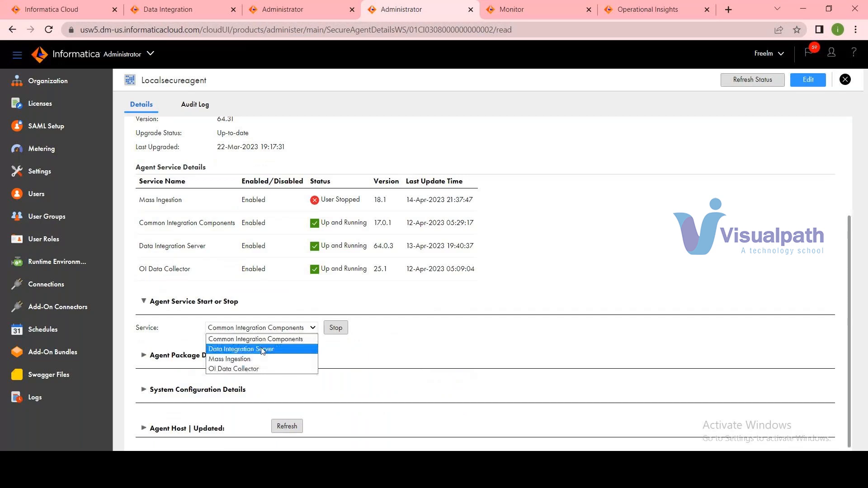
{"action": "left_click", "coordinate": [262, 349]}
{"action": "left_click", "coordinate": [272, 326]}
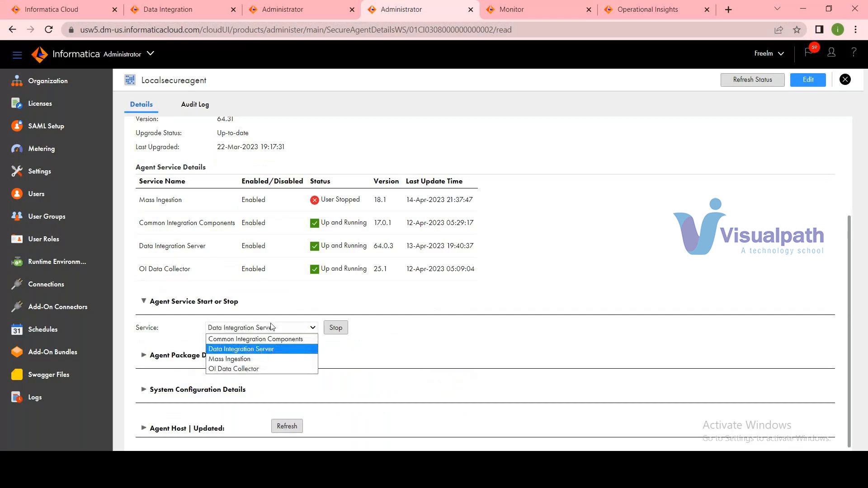
{"action": "left_click", "coordinate": [259, 358]}
{"action": "left_click", "coordinate": [340, 331]}
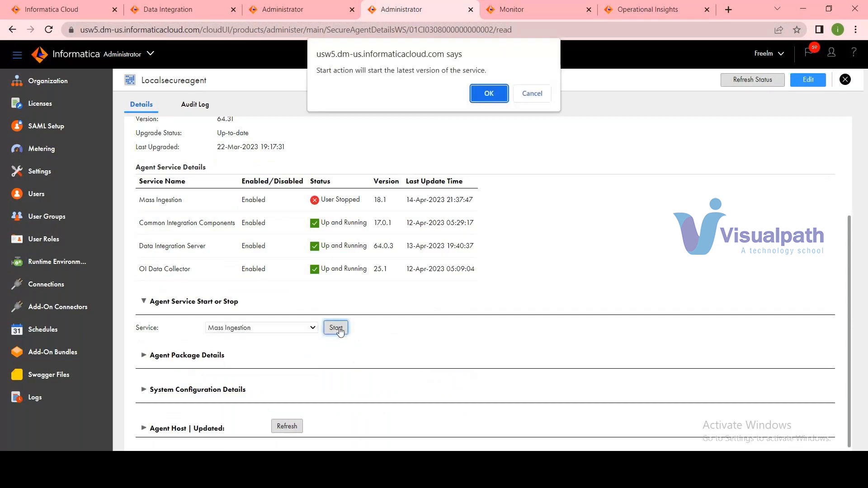
{"action": "left_click", "coordinate": [489, 94]}
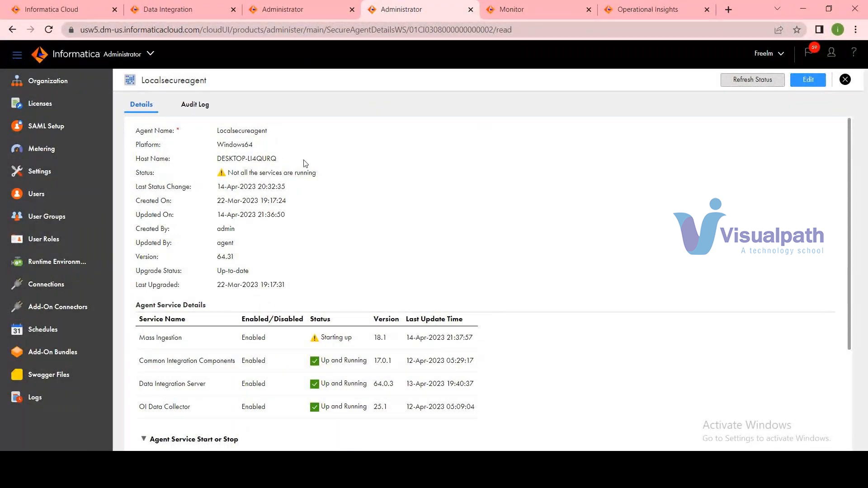
Open the Localsecureagent audit log and examine the messages on its first page and on page 32.
{"action": "left_click", "coordinate": [194, 105]}
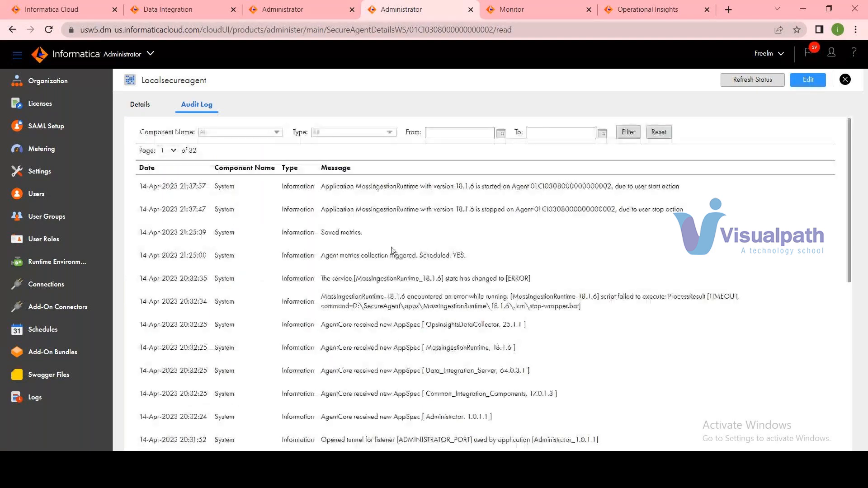
{"action": "scroll", "coordinate": [468, 269], "scroll_direction": "down", "scroll_amount": 7}
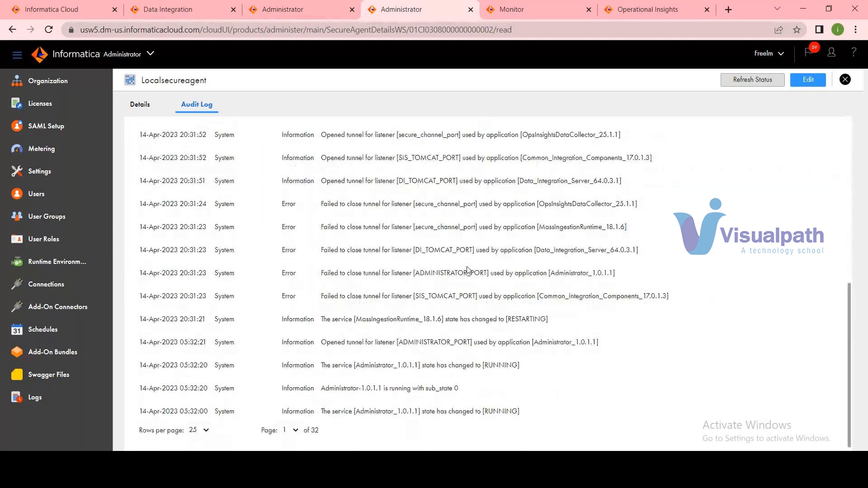
{"action": "left_click", "coordinate": [292, 430]}
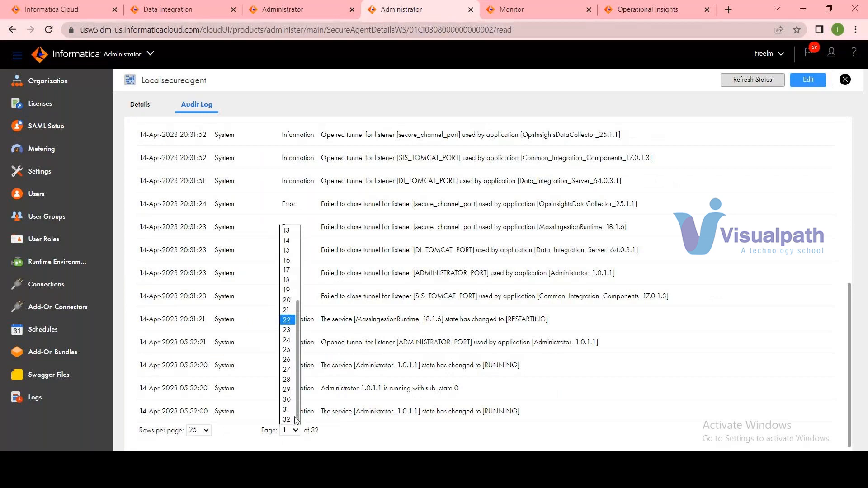
{"action": "left_click", "coordinate": [294, 419]}
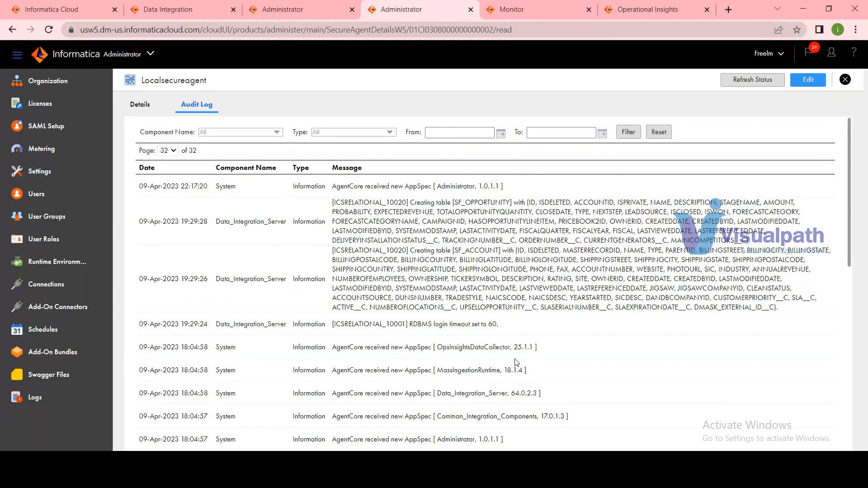
{"action": "scroll", "coordinate": [516, 363], "scroll_direction": "down", "scroll_amount": 10}
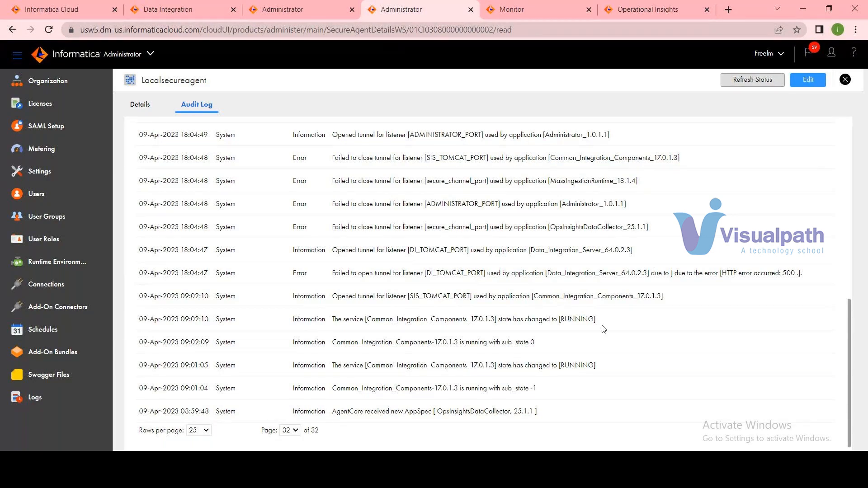
{"action": "scroll", "coordinate": [604, 329], "scroll_direction": "up", "scroll_amount": 1}
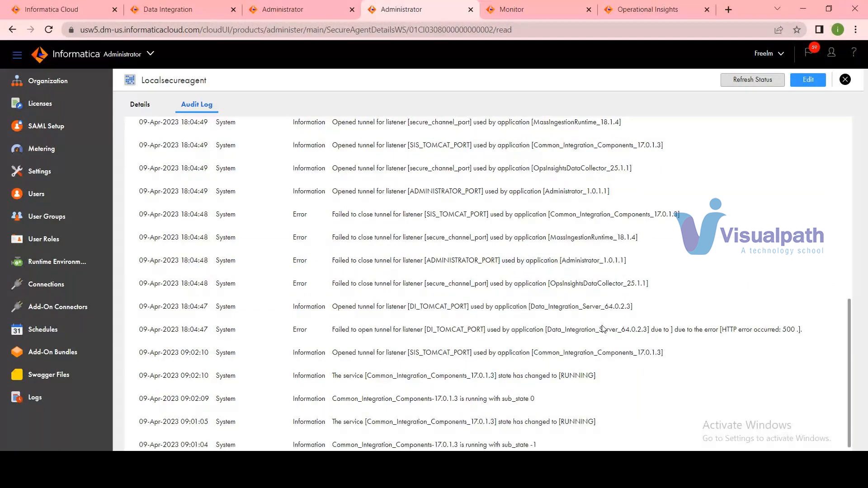
{"action": "scroll", "coordinate": [604, 329], "scroll_direction": "up", "scroll_amount": 5}
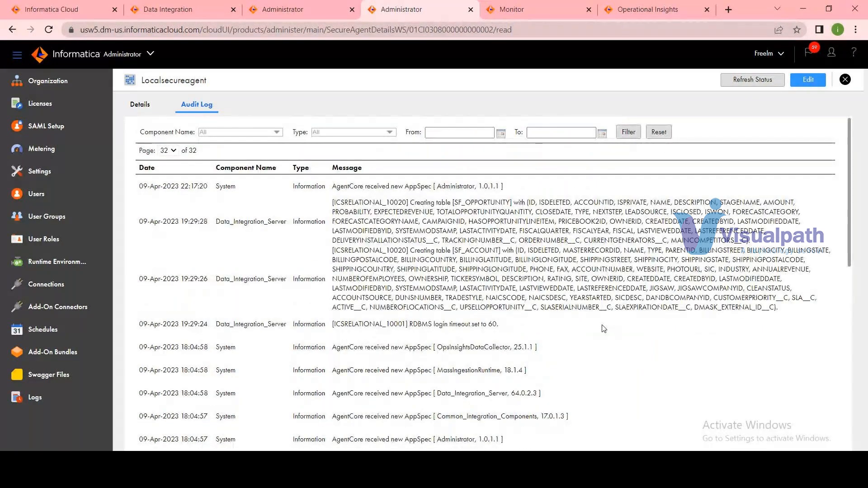
Switch to File Explorer and go to the D:\SecureAgent\apps\agentcore folder.
{"action": "key", "text": "alt+Tab"}
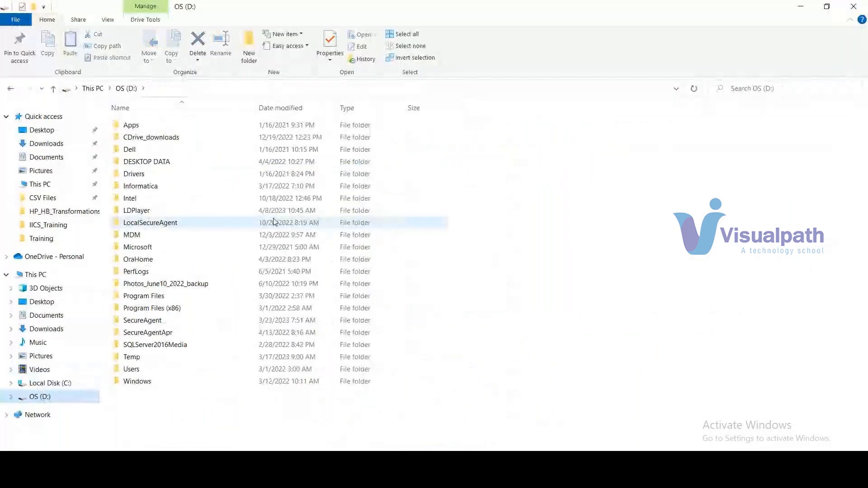
{"action": "left_click", "coordinate": [151, 322]}
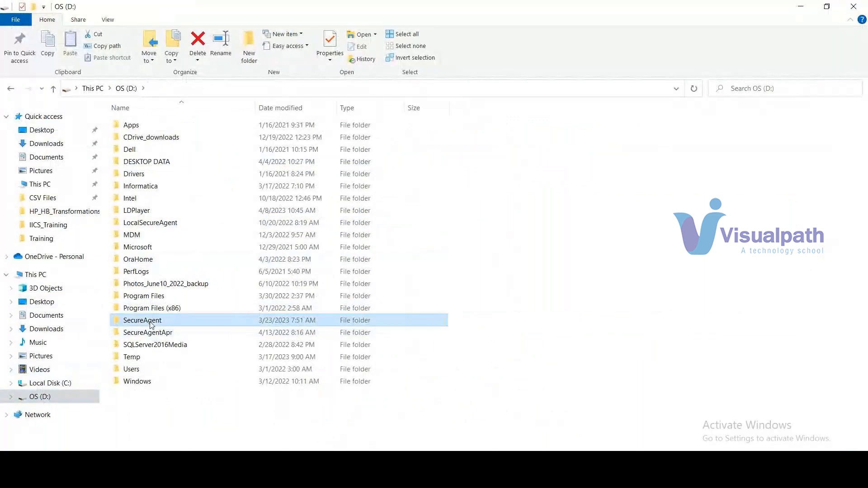
{"action": "double_click", "coordinate": [151, 322]}
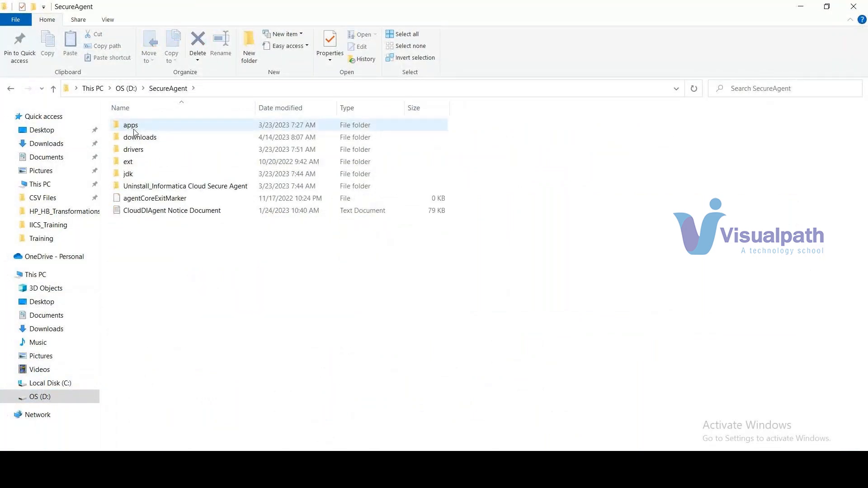
{"action": "left_click", "coordinate": [135, 130]}
{"action": "double_click", "coordinate": [134, 130]}
{"action": "double_click", "coordinate": [150, 137]}
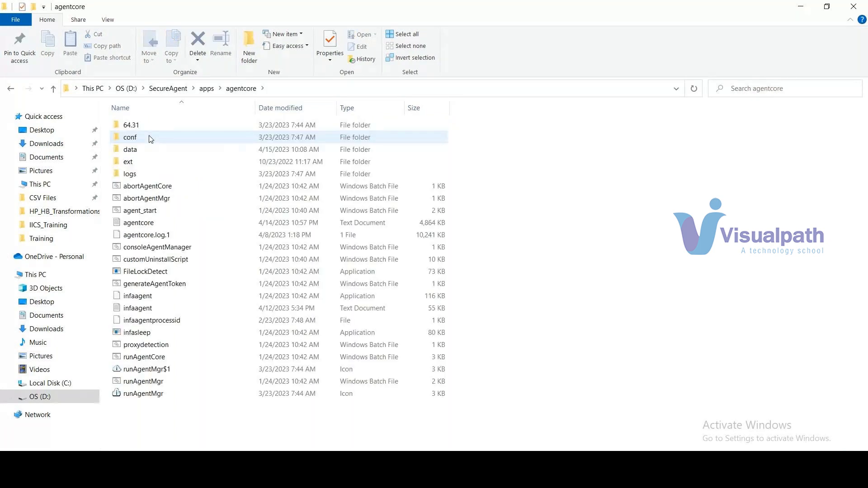
Open the agentcore text log in Notepad++, checking the browser while it loads.
{"action": "left_click", "coordinate": [142, 225]}
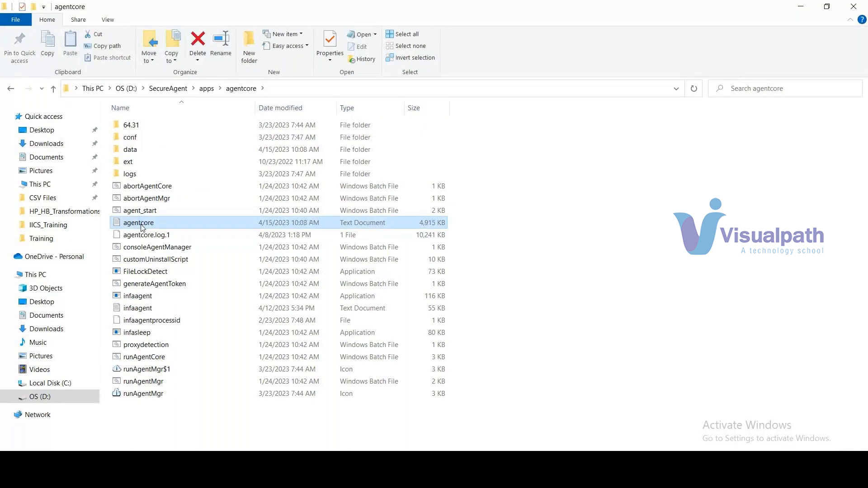
{"action": "right_click", "coordinate": [142, 225]}
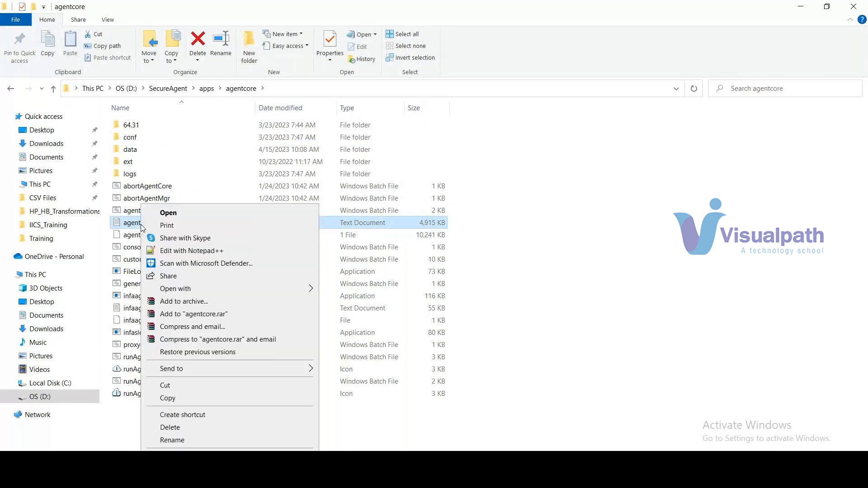
{"action": "left_click", "coordinate": [196, 252]}
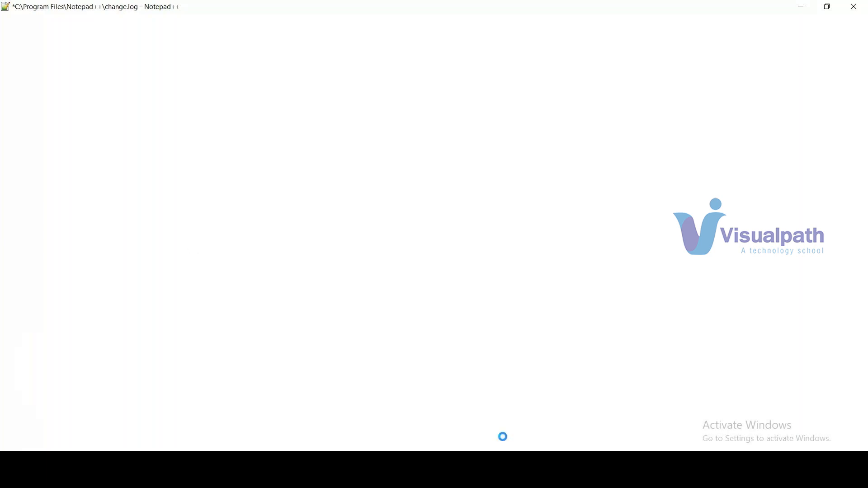
{"action": "mouse_move", "coordinate": [508, 478]}
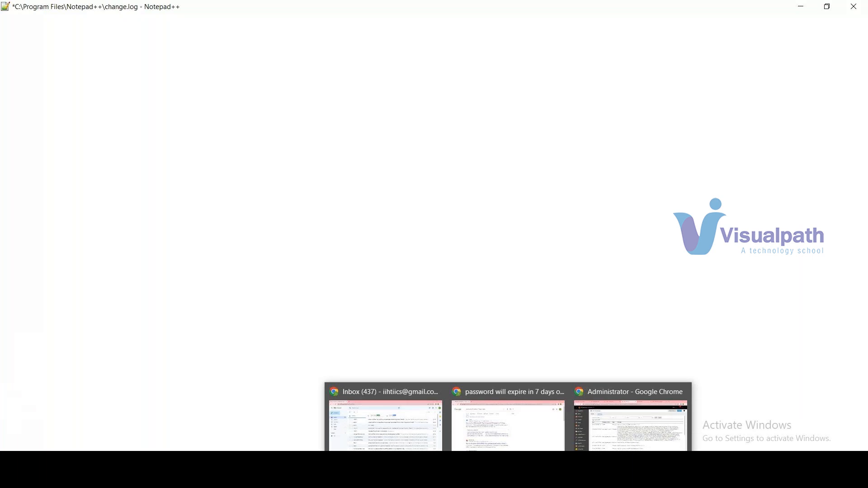
{"action": "left_click", "coordinate": [578, 432]}
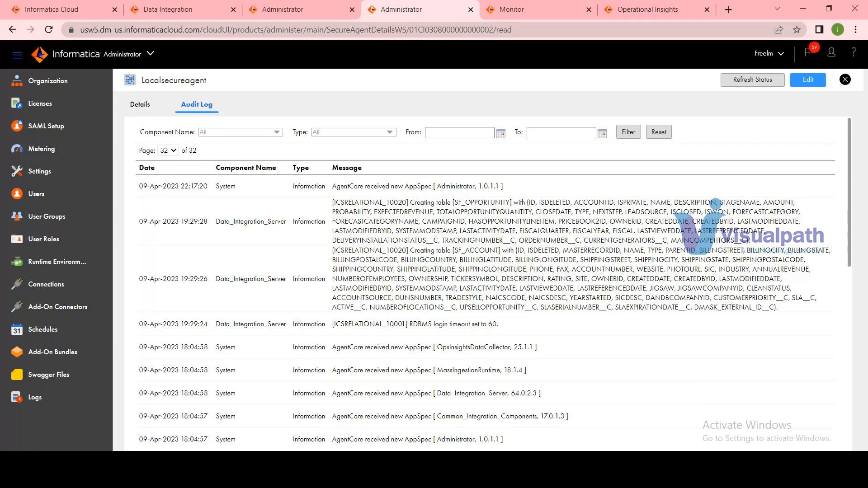
{"action": "key", "text": "alt+Tab"}
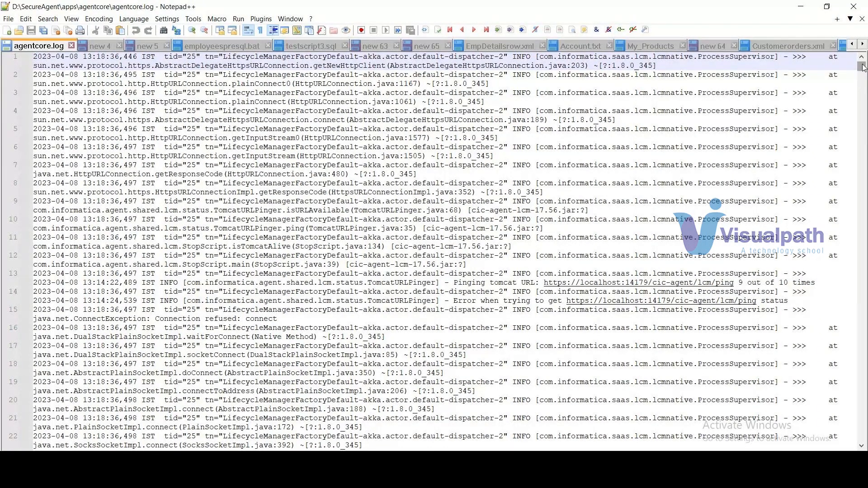
Examine the agentcore.log entries near the end of the file and from the beginning.
{"action": "left_click_drag", "start_coordinate": [863, 67], "coordinate": [862, 428]}
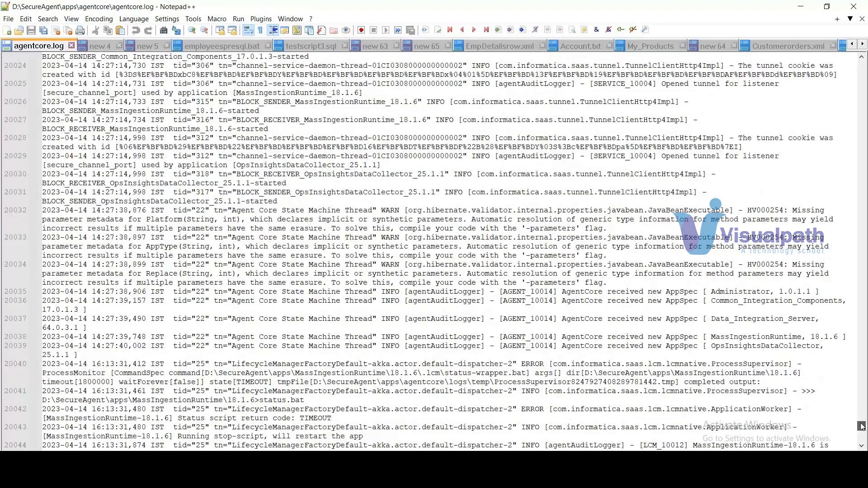
{"action": "key", "text": "ctrl+Home"}
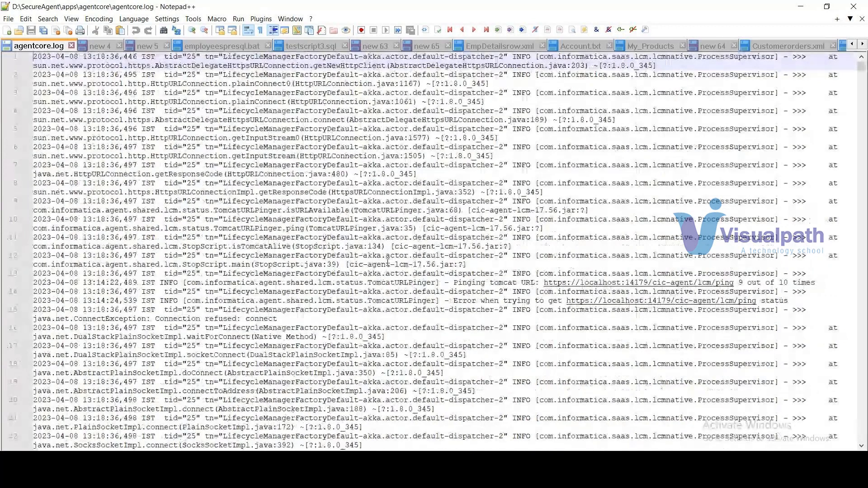
{"action": "scroll", "coordinate": [388, 262], "scroll_direction": "down", "scroll_amount": 20}
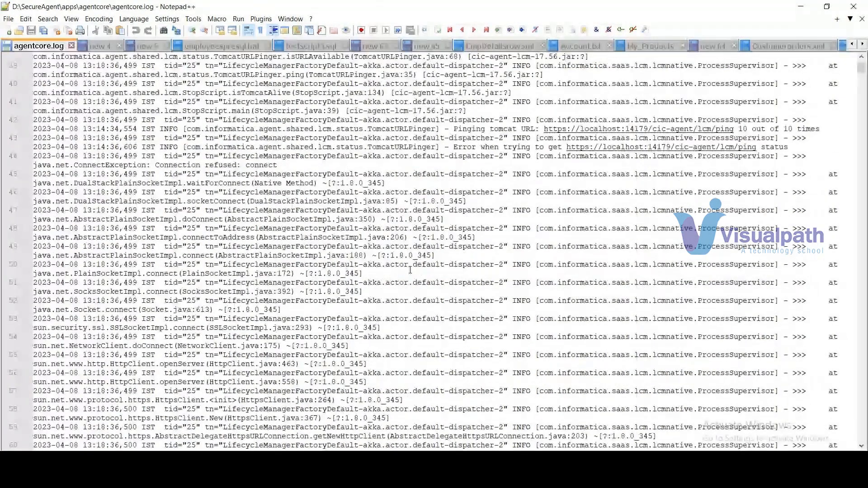
{"action": "scroll", "coordinate": [410, 270], "scroll_direction": "down", "scroll_amount": 20}
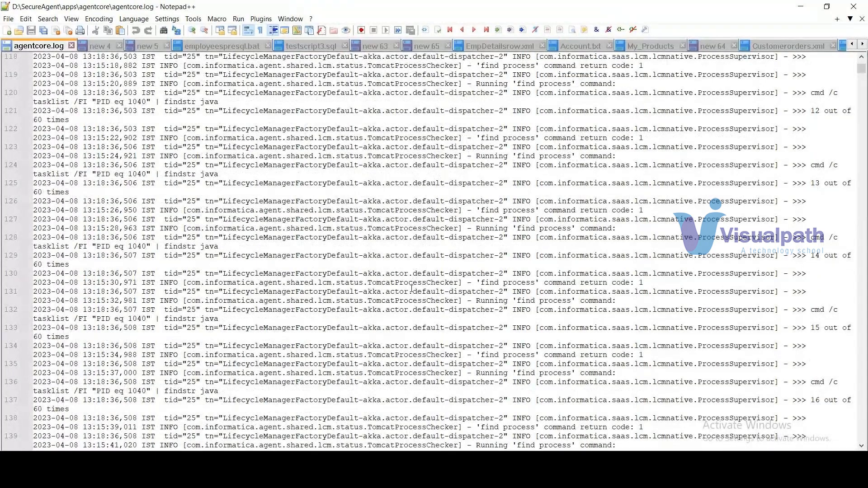
{"action": "scroll", "coordinate": [411, 289], "scroll_direction": "down", "scroll_amount": 19}
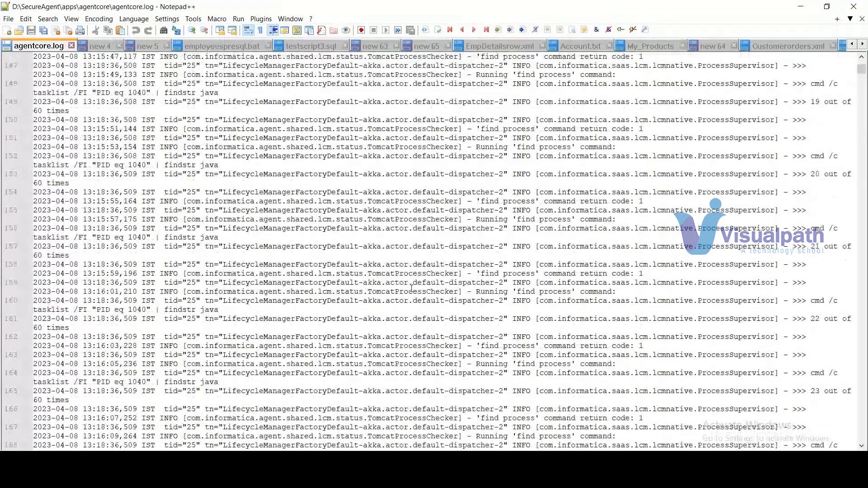
Return to the browser, reload the Runtime Environments list and open the Localsecureagent details.
{"action": "key", "text": "alt+Tab"}
{"action": "scroll", "coordinate": [177, 226], "scroll_direction": "down", "scroll_amount": 5}
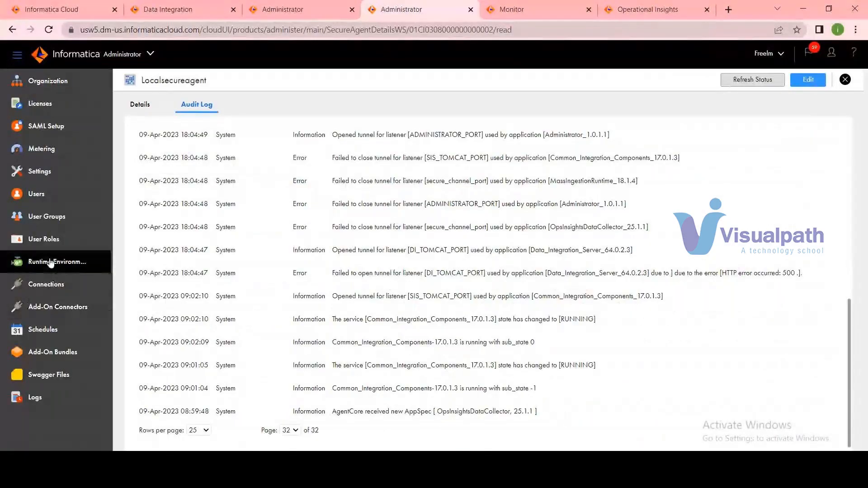
{"action": "left_click", "coordinate": [53, 263]}
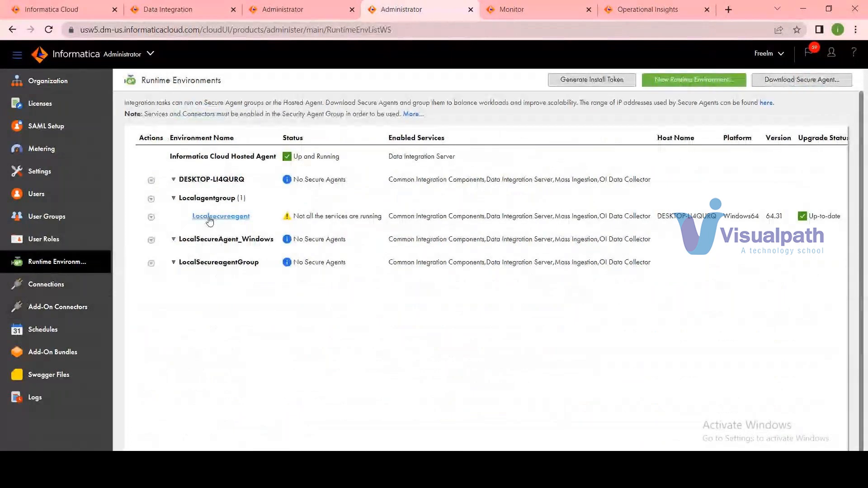
{"action": "left_click", "coordinate": [48, 30]}
{"action": "left_click", "coordinate": [231, 217]}
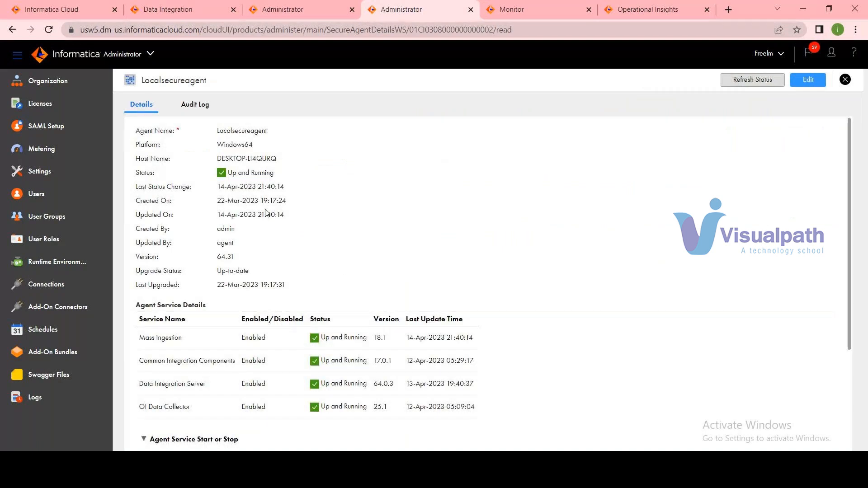
Examine the last update times of the Localsecureagent services and the agent's last upgrade date.
{"action": "scroll", "coordinate": [267, 212], "scroll_direction": "down", "scroll_amount": 3}
{"action": "scroll", "coordinate": [267, 213], "scroll_direction": "down", "scroll_amount": 1}
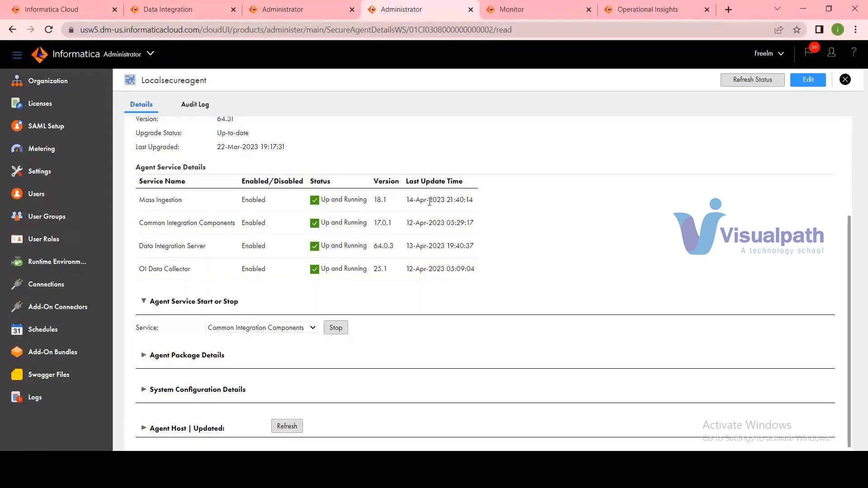
{"action": "left_click_drag", "start_coordinate": [407, 203], "coordinate": [485, 205]}
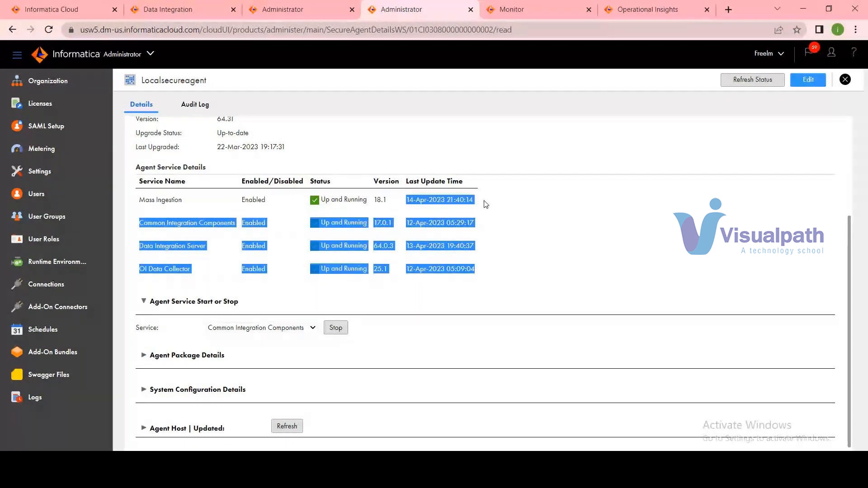
{"action": "left_click_drag", "start_coordinate": [407, 223], "coordinate": [484, 227]}
{"action": "scroll", "coordinate": [483, 227], "scroll_direction": "up", "scroll_amount": 1}
{"action": "scroll", "coordinate": [483, 228], "scroll_direction": "up", "scroll_amount": 2}
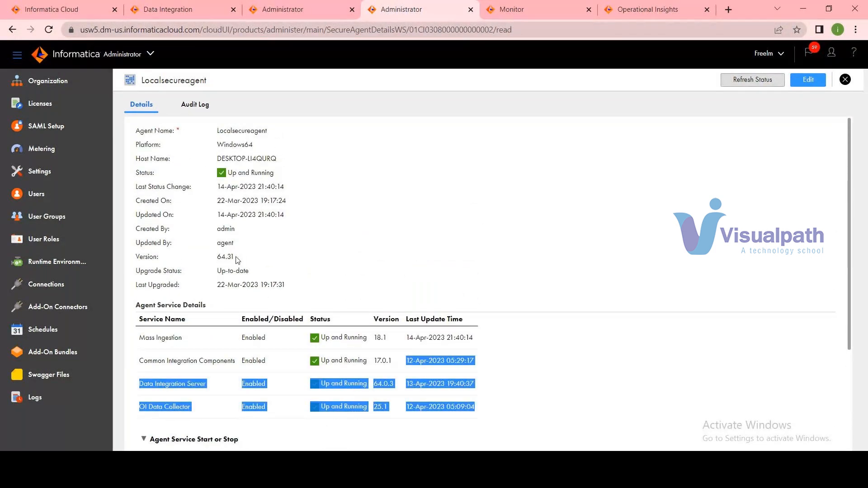
{"action": "left_click_drag", "start_coordinate": [237, 260], "coordinate": [283, 285]}
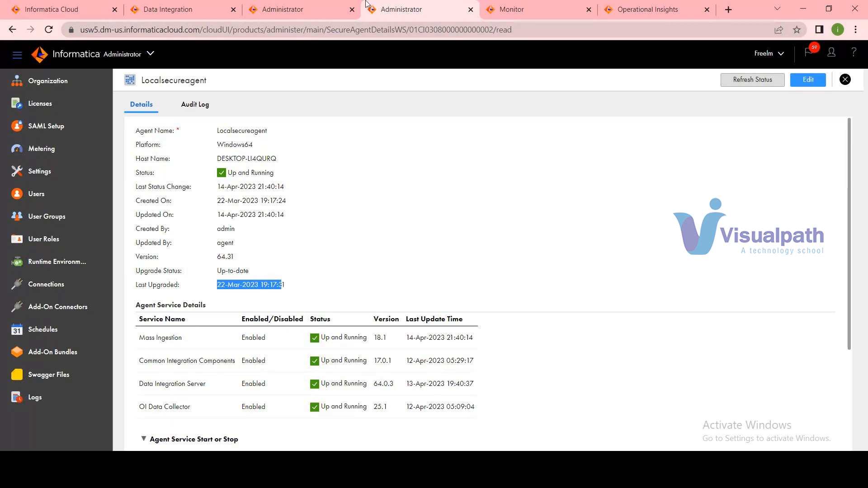
Reload the Runtime Environments list in the other Administrator browser tab to check the agent status.
{"action": "left_click", "coordinate": [291, 8]}
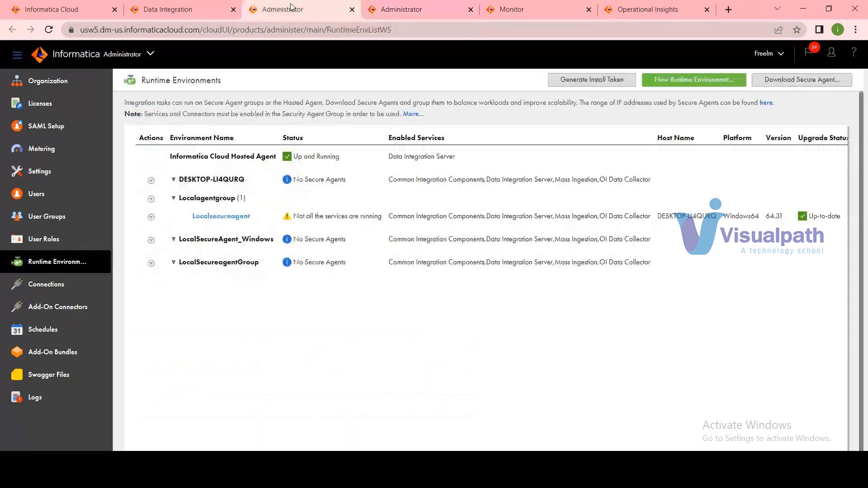
{"action": "left_click", "coordinate": [43, 29]}
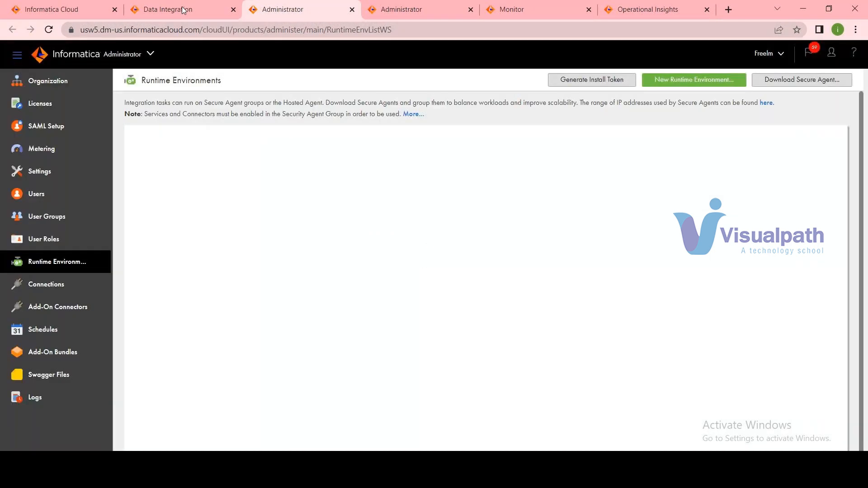
{"action": "left_click", "coordinate": [182, 9]}
{"action": "left_click", "coordinate": [286, 12]}
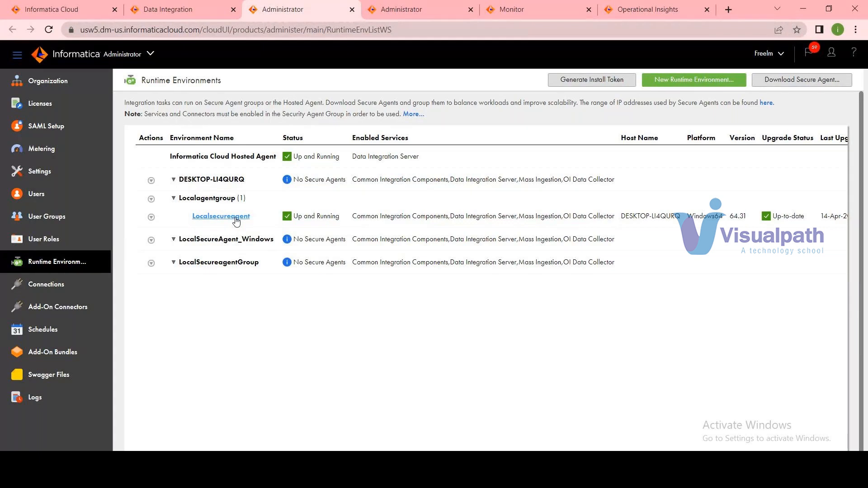
Reload the Data Integration home page and review its runtime environments, jobs and recent assets.
{"action": "left_click", "coordinate": [177, 6]}
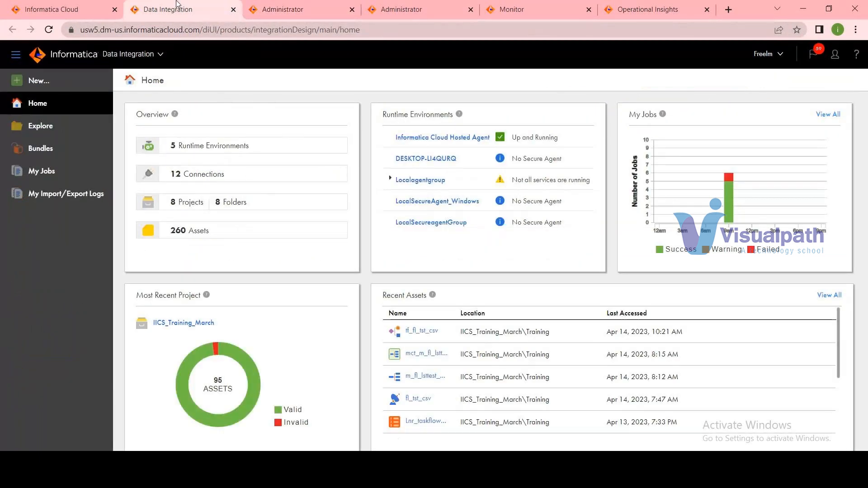
{"action": "left_click", "coordinate": [49, 31]}
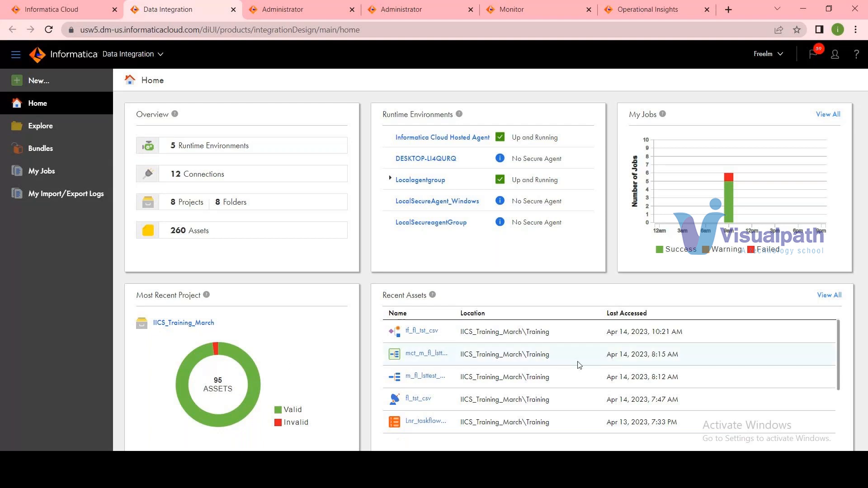
{"action": "scroll", "coordinate": [578, 365], "scroll_direction": "down", "scroll_amount": 1}
{"action": "scroll", "coordinate": [578, 365], "scroll_direction": "up", "scroll_amount": 1}
Bring up the new asset choices and review the task, mapping, mapplet, taskflow and component types.
{"action": "left_click", "coordinate": [63, 84]}
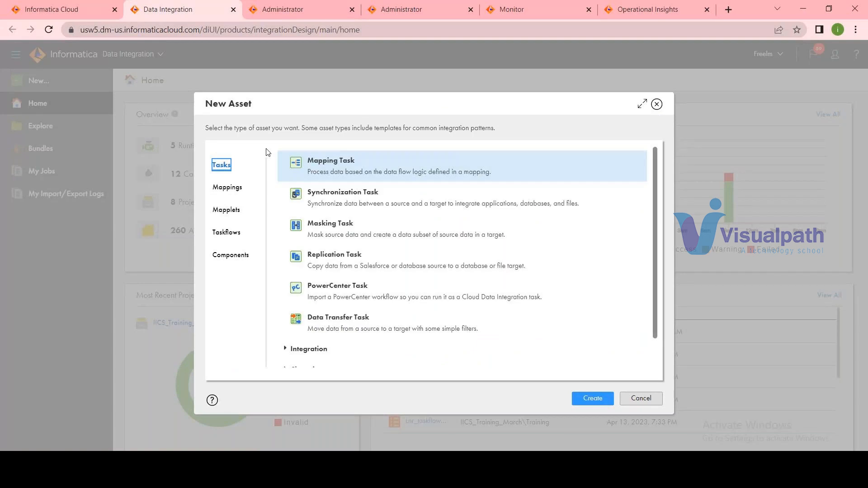
{"action": "left_click", "coordinate": [231, 189]}
{"action": "left_click", "coordinate": [231, 213]}
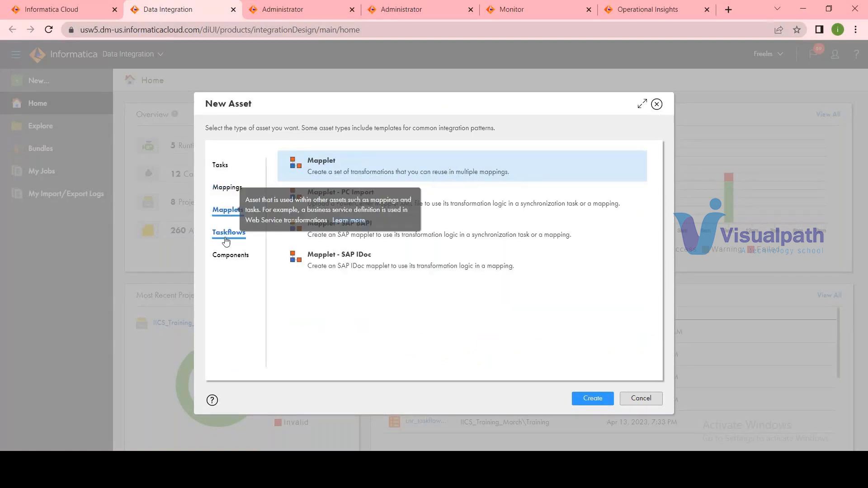
{"action": "left_click", "coordinate": [227, 234]}
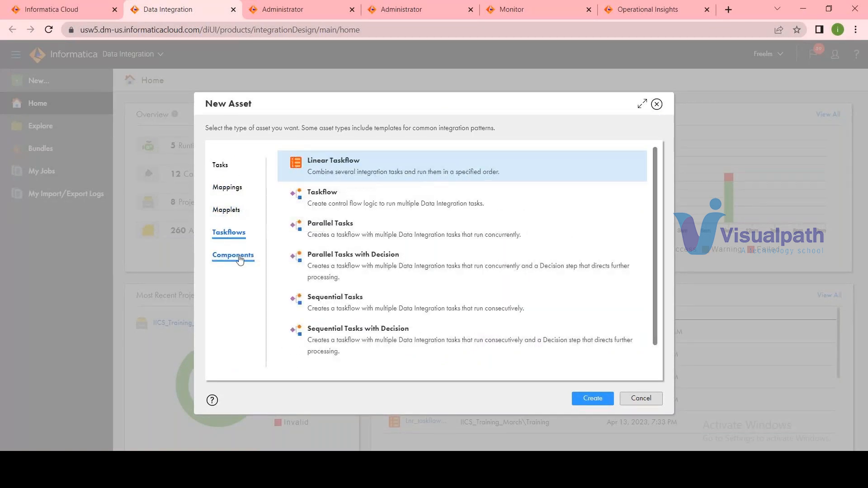
{"action": "left_click", "coordinate": [239, 258]}
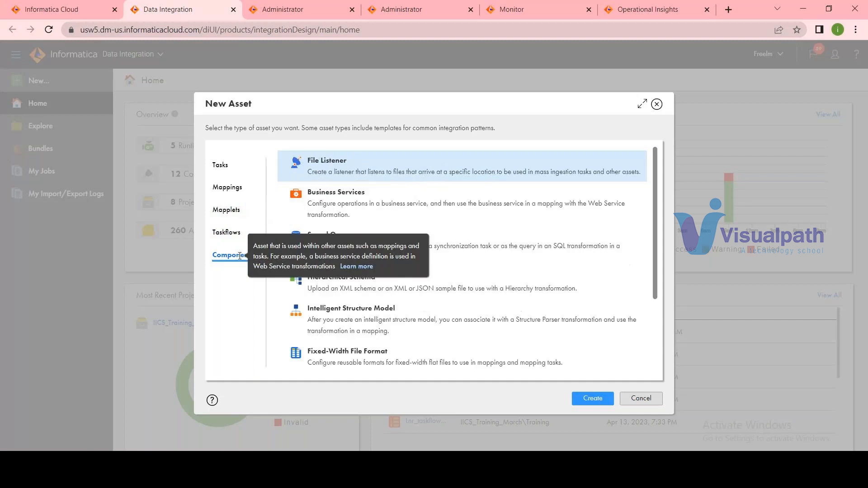
Create a new mapping and set its location to the Default project.
{"action": "left_click", "coordinate": [230, 189]}
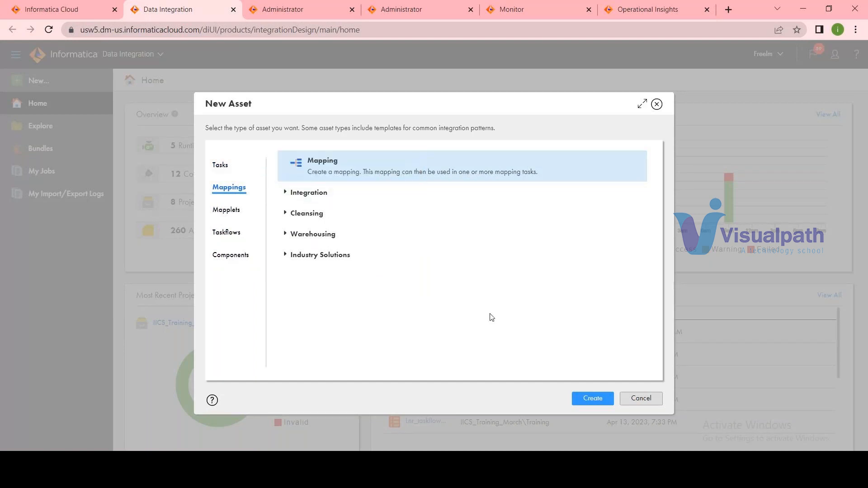
{"action": "left_click", "coordinate": [595, 404]}
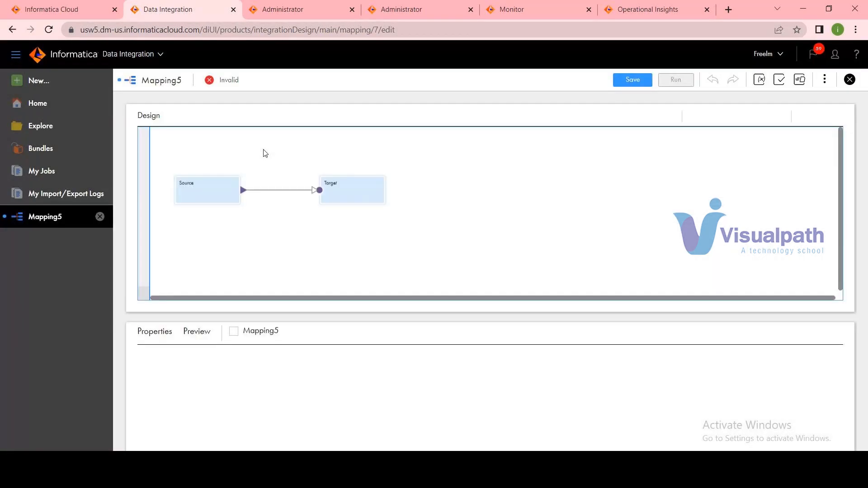
{"action": "left_click", "coordinate": [267, 358]}
{"action": "left_click", "coordinate": [825, 379]}
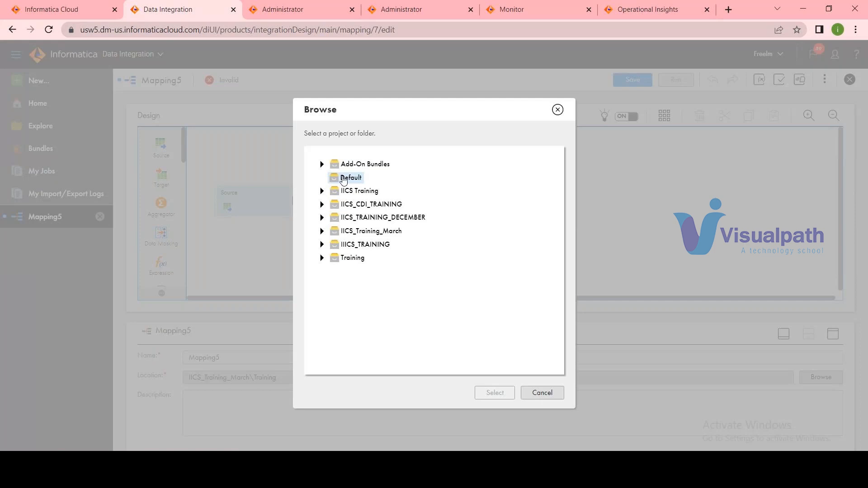
{"action": "left_click", "coordinate": [340, 178]}
{"action": "left_click", "coordinate": [496, 393]}
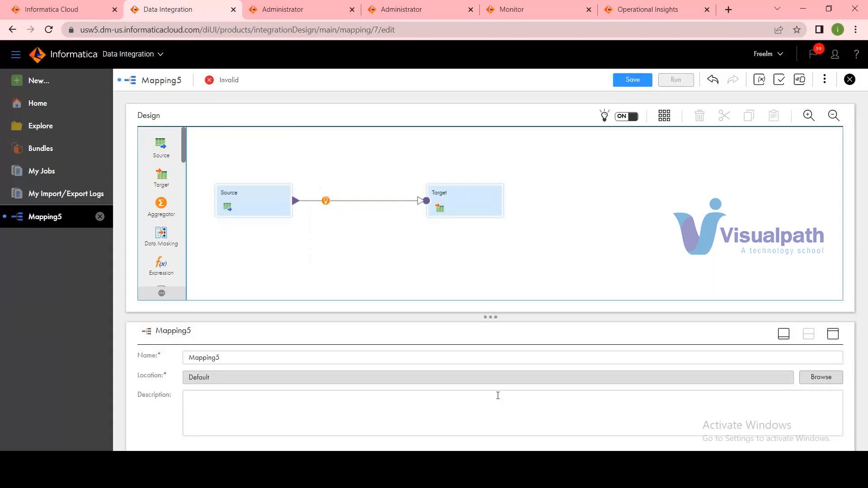
Rename the mapping as m_Customers_Load_demo.
{"action": "double_click", "coordinate": [277, 359]}
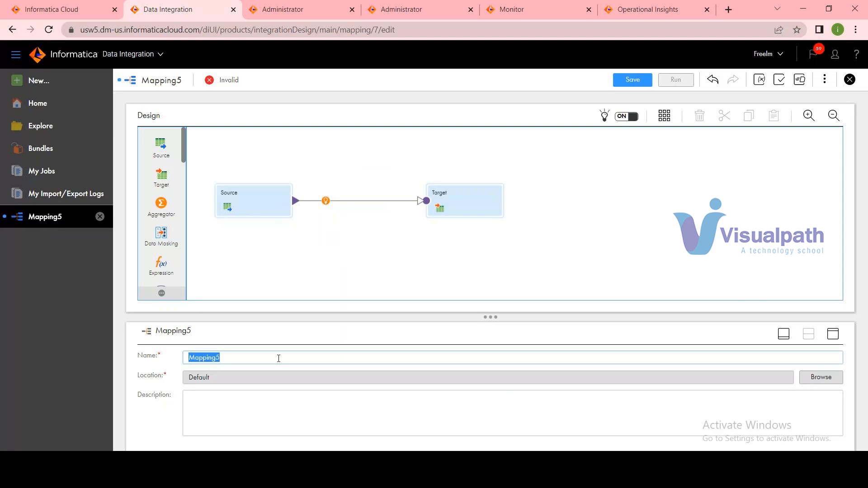
{"action": "type", "text": "m_Custoeme"}
{"action": "key", "text": "BackSpace"}
{"action": "key", "text": "BackSpace"}
{"action": "key", "text": "BackSpace"}
{"action": "type", "text": "mers_Load_demo"}
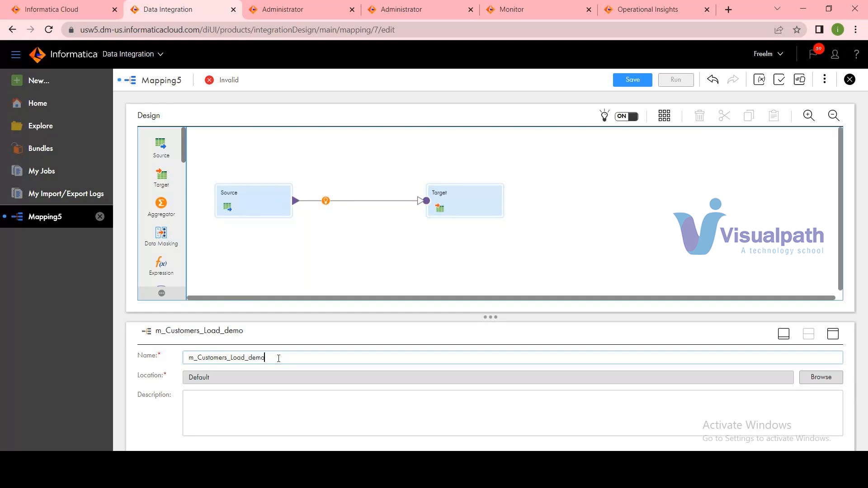
Open the Source transformation's source details in full view and list the available connections.
{"action": "left_click", "coordinate": [247, 203]}
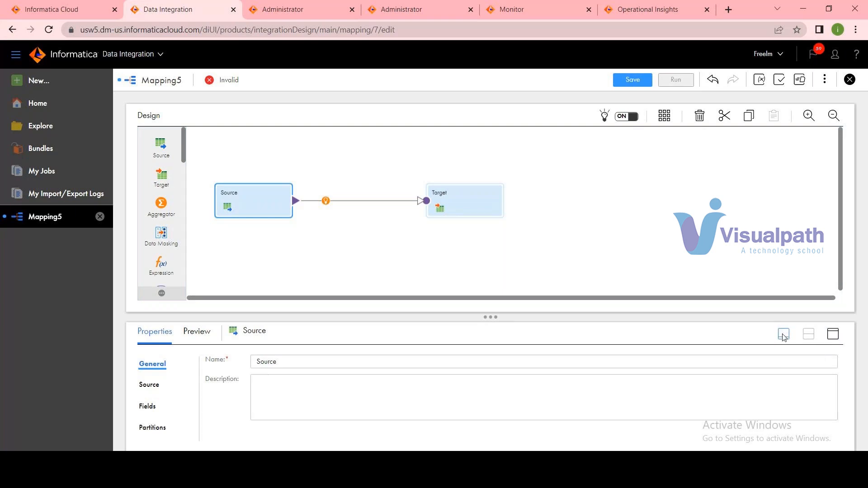
{"action": "left_click", "coordinate": [834, 335]}
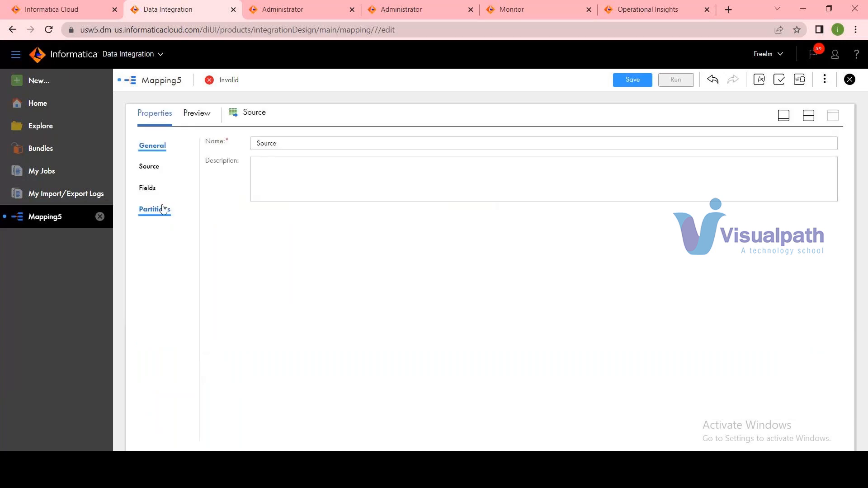
{"action": "left_click", "coordinate": [150, 168]}
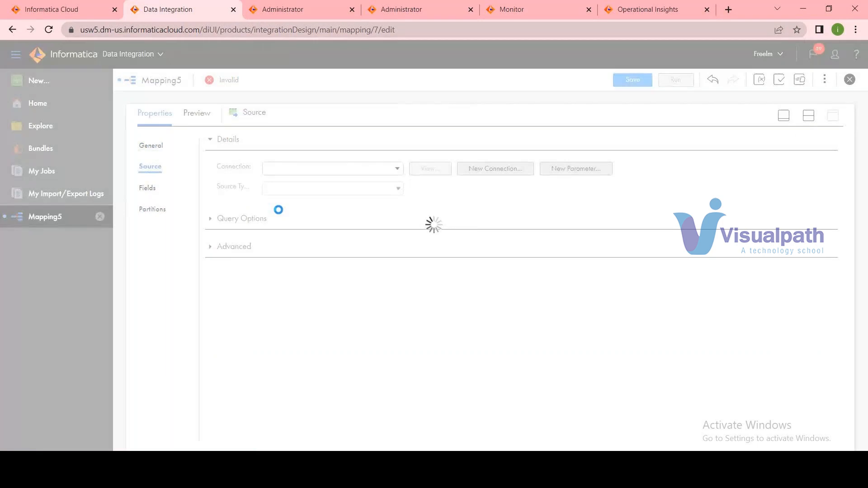
{"action": "left_click", "coordinate": [320, 173]}
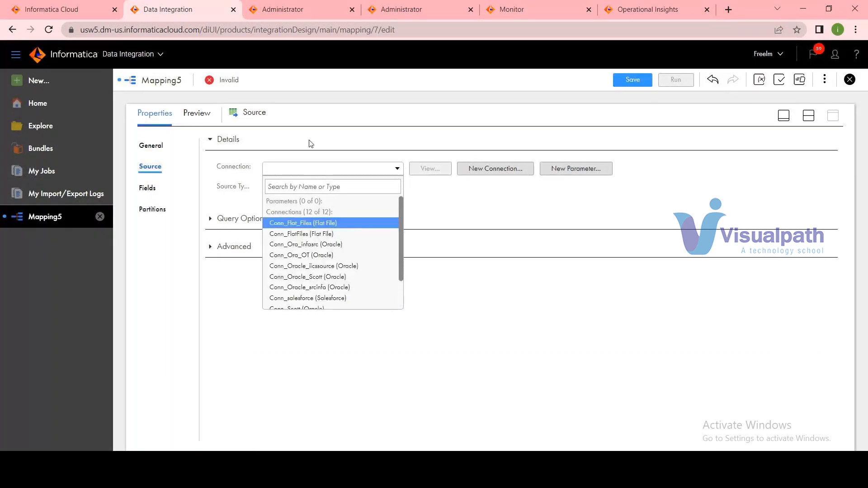
In the Administrator service, review the configured connections and examine the Conn_Ora_infasrc connection's details, including its port and service name.
{"action": "left_click", "coordinate": [304, 9]}
{"action": "left_click", "coordinate": [67, 288]}
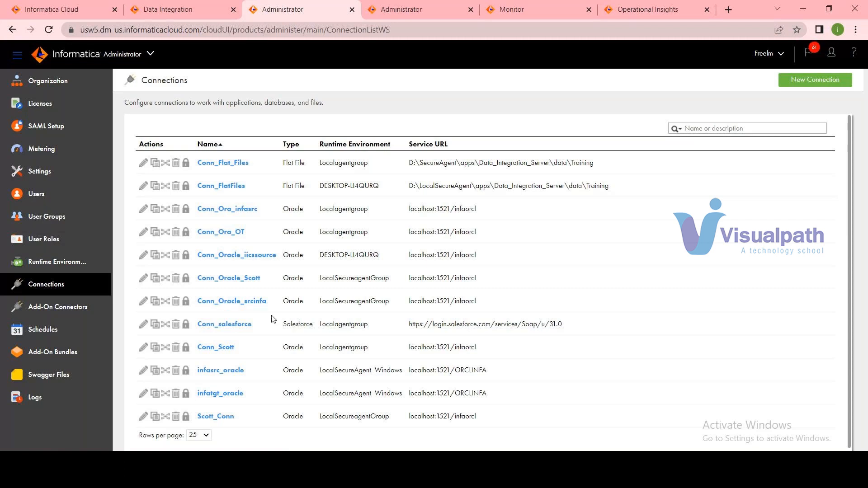
{"action": "scroll", "coordinate": [273, 318], "scroll_direction": "down", "scroll_amount": 1}
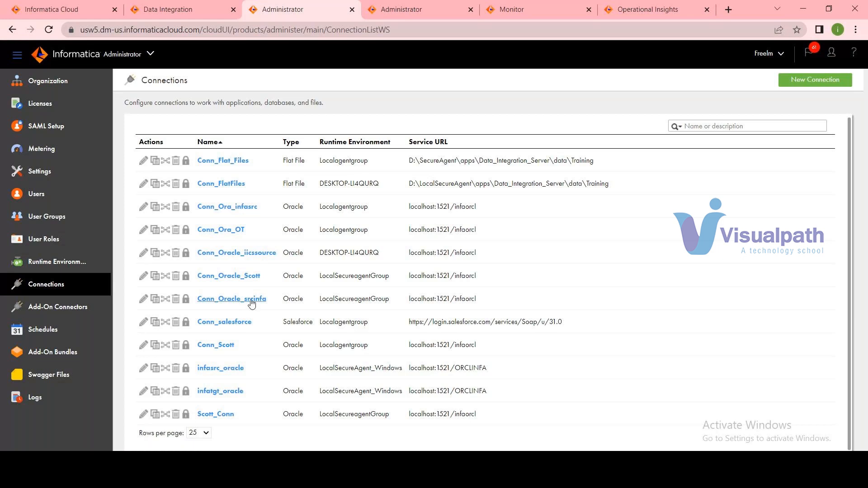
{"action": "scroll", "coordinate": [226, 213], "scroll_direction": "up", "scroll_amount": 1}
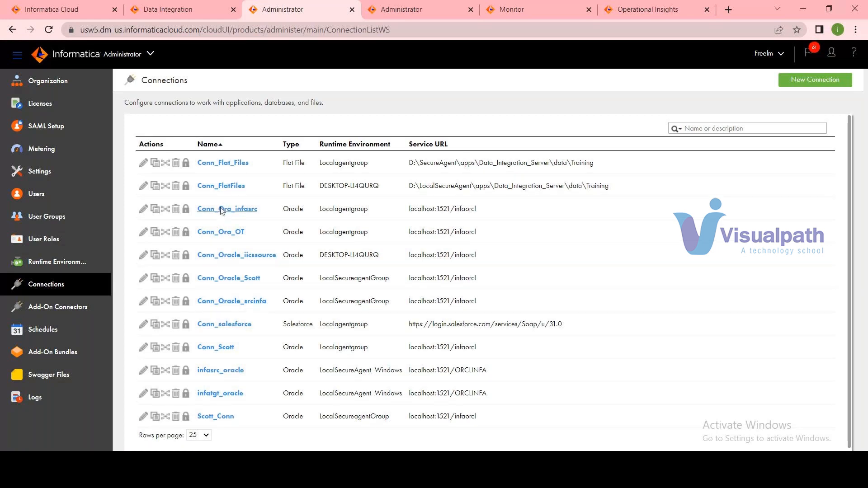
{"action": "left_click", "coordinate": [224, 211]}
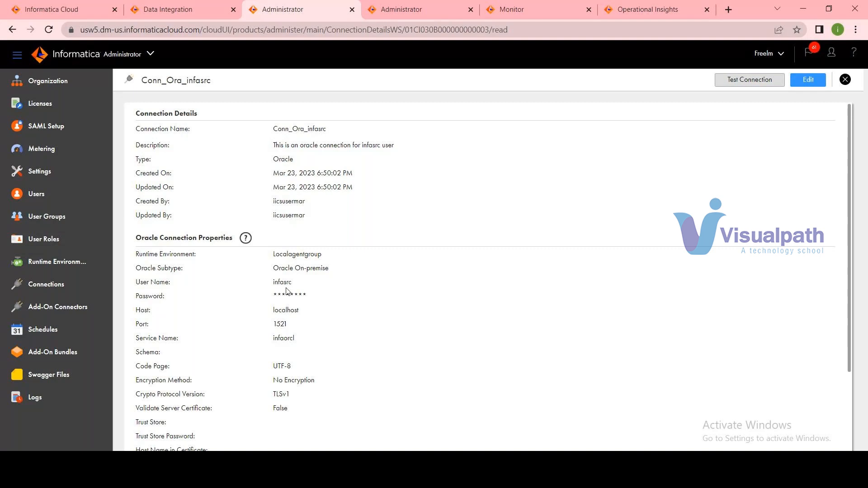
{"action": "double_click", "coordinate": [285, 337]}
{"action": "double_click", "coordinate": [280, 325]}
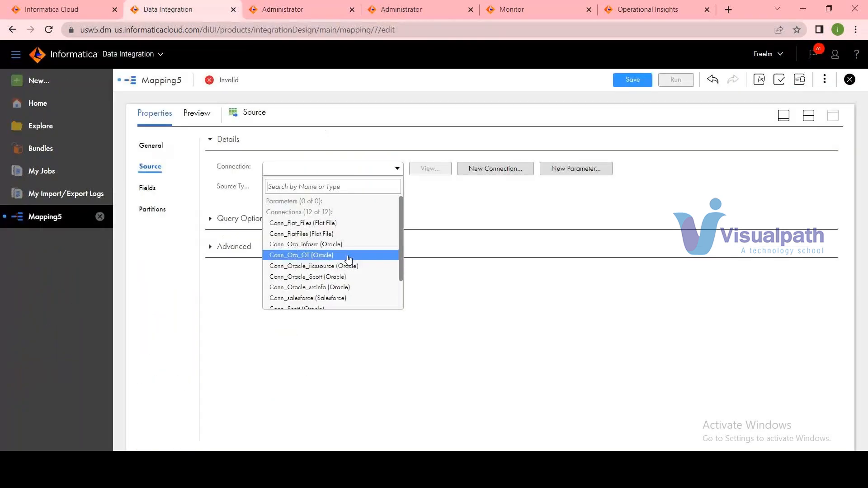
Set the source connection to Conn_Ora_infasrc (Oracle) in Data Integration, keeping Single Object as the source type.
{"action": "left_click", "coordinate": [343, 244]}
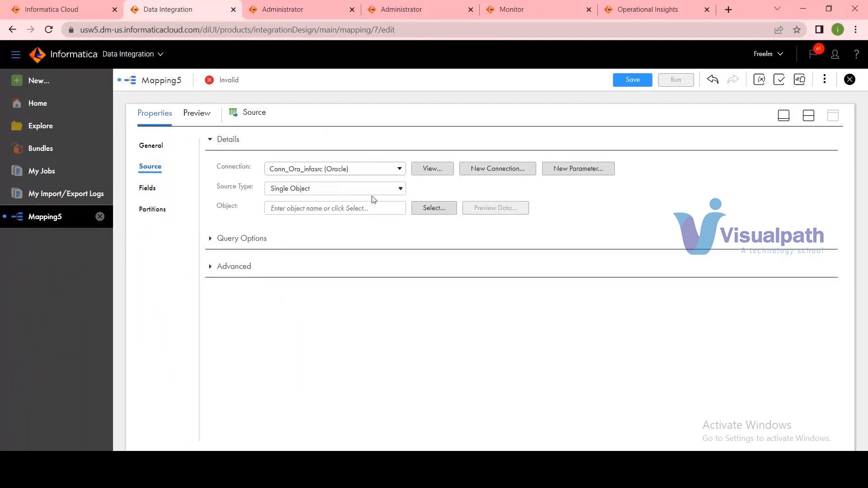
{"action": "left_click", "coordinate": [340, 194]}
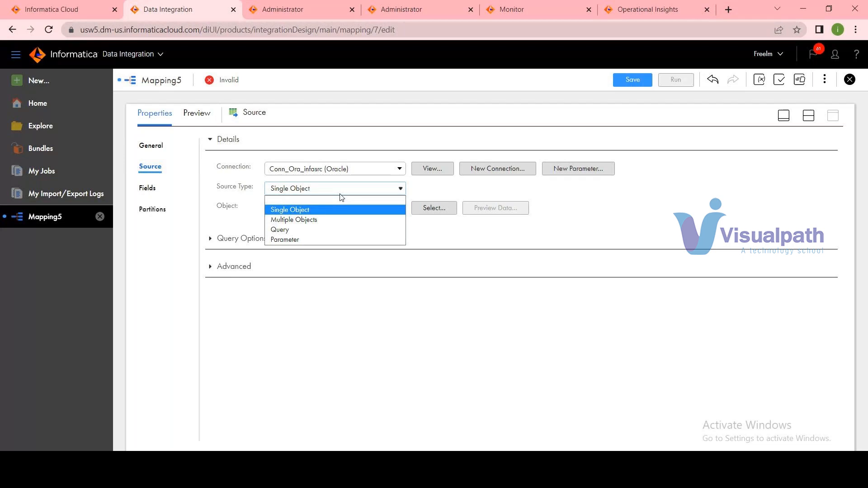
{"action": "left_click", "coordinate": [399, 250]}
Search the source objects for "customer" and choose the CUSTOMERS table as the source object.
{"action": "left_click", "coordinate": [439, 207]}
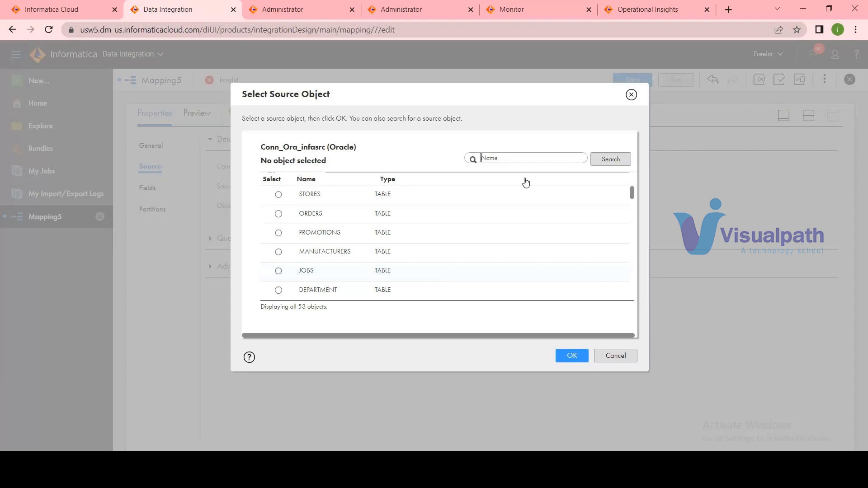
{"action": "type", "text": "customer"}
{"action": "left_click", "coordinate": [602, 165]}
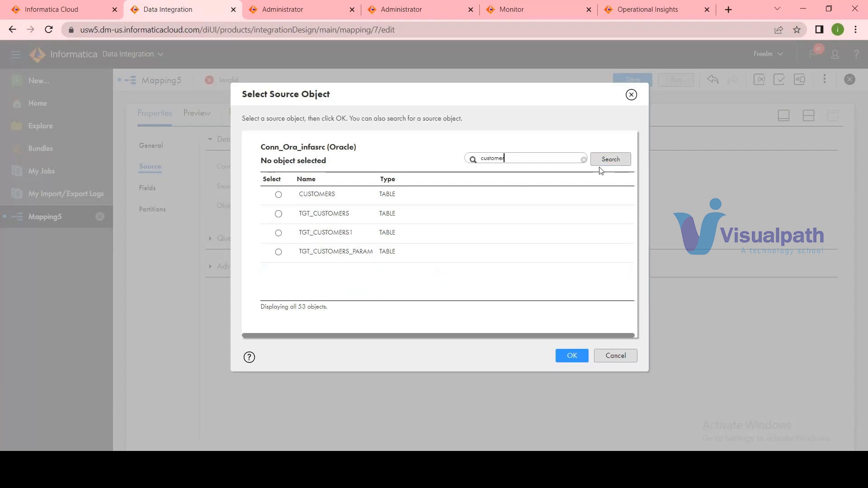
{"action": "left_click", "coordinate": [278, 195]}
{"action": "left_click", "coordinate": [570, 357]}
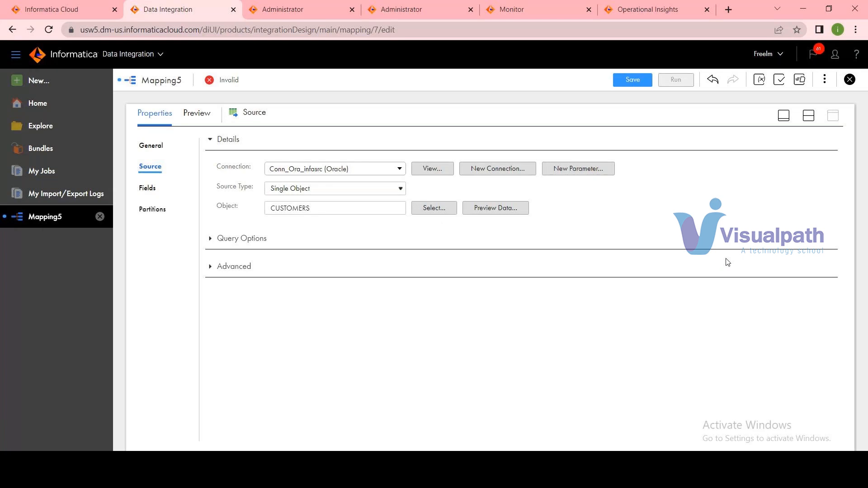
Preview the CUSTOMERS source data and save the mapping.
{"action": "left_click", "coordinate": [506, 207]}
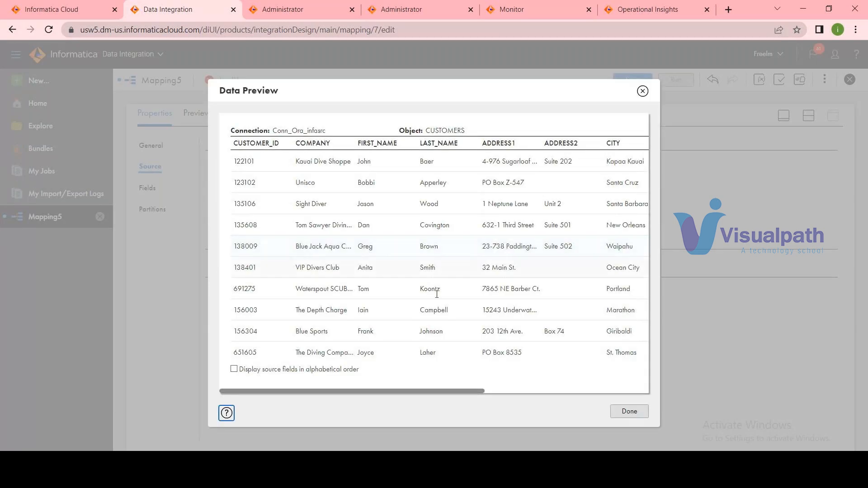
{"action": "left_click_drag", "start_coordinate": [452, 391], "coordinate": [425, 392]}
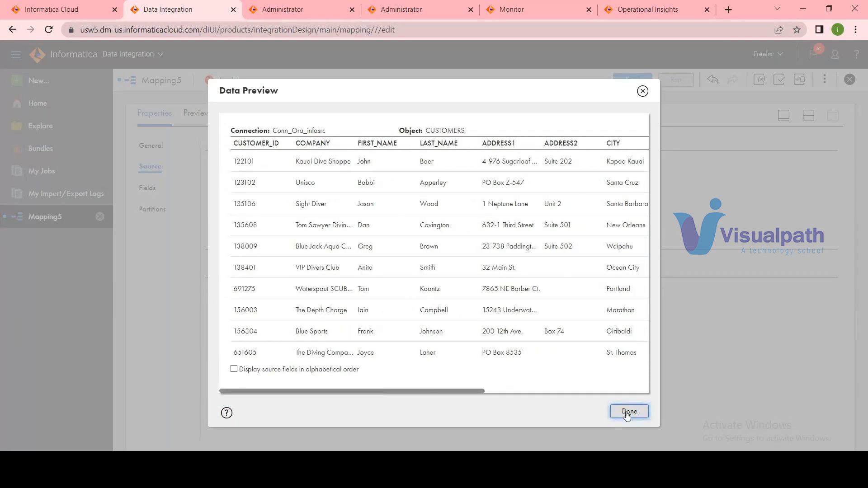
{"action": "left_click", "coordinate": [627, 412]}
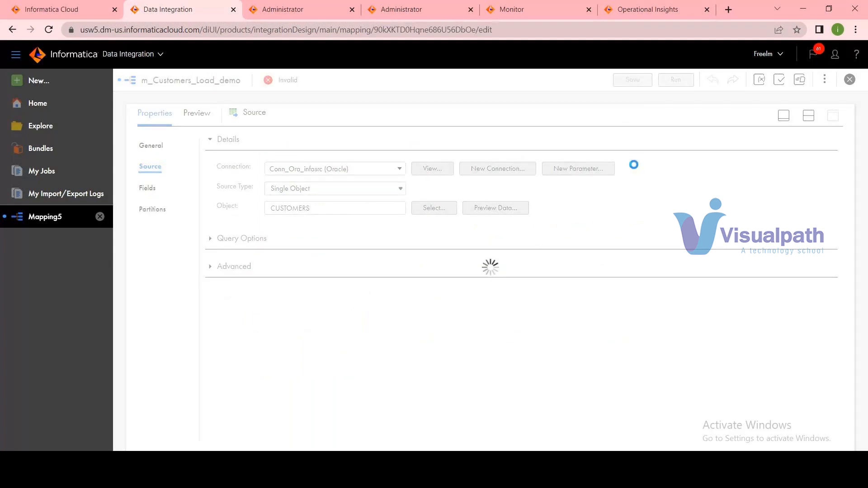
Check the source's field names, types and precision, and restore the split view with the design canvas.
{"action": "left_click", "coordinate": [148, 188]}
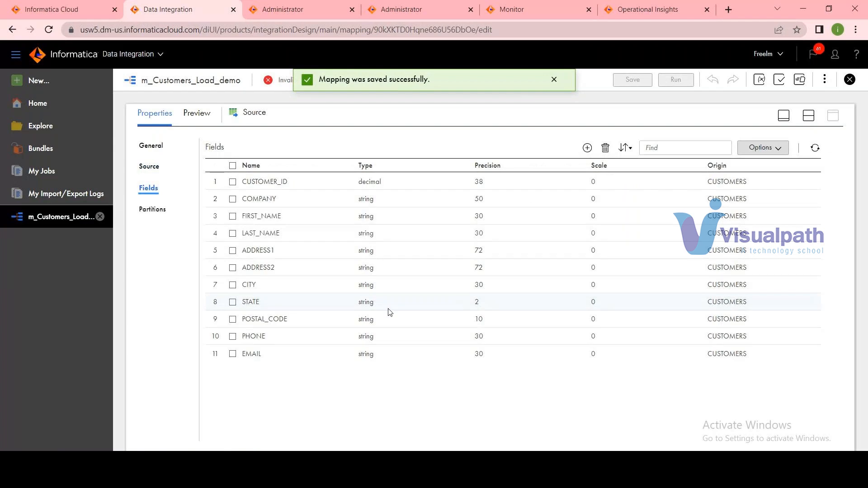
{"action": "left_click", "coordinate": [809, 115]}
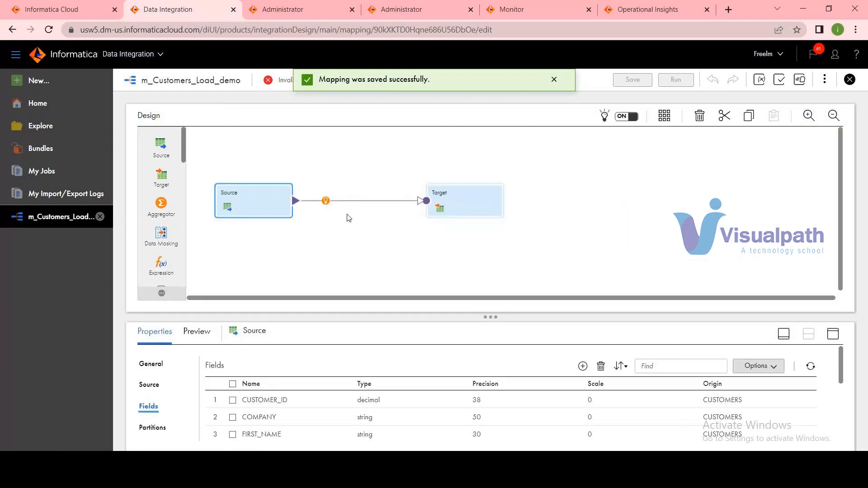
Set the Target transformation's connection to Conn_Ora_infasrc (Oracle).
{"action": "left_click", "coordinate": [452, 205]}
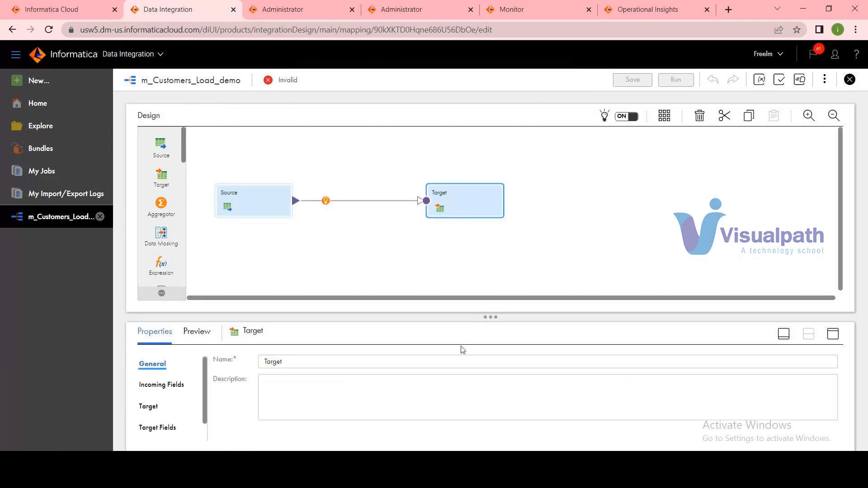
{"action": "left_click", "coordinate": [150, 409]}
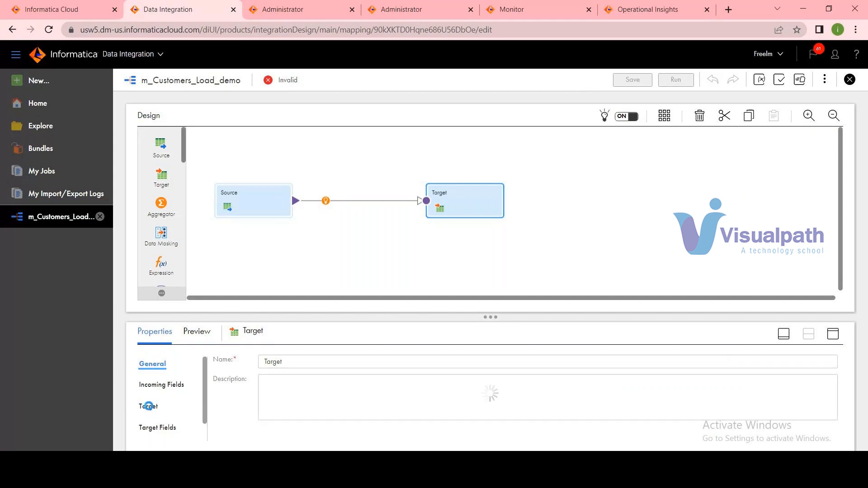
{"action": "left_click", "coordinate": [834, 335]}
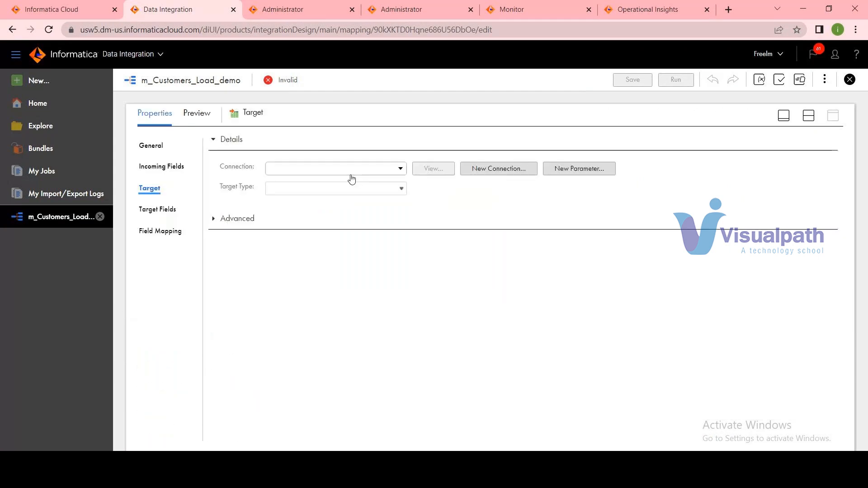
{"action": "left_click", "coordinate": [351, 172]}
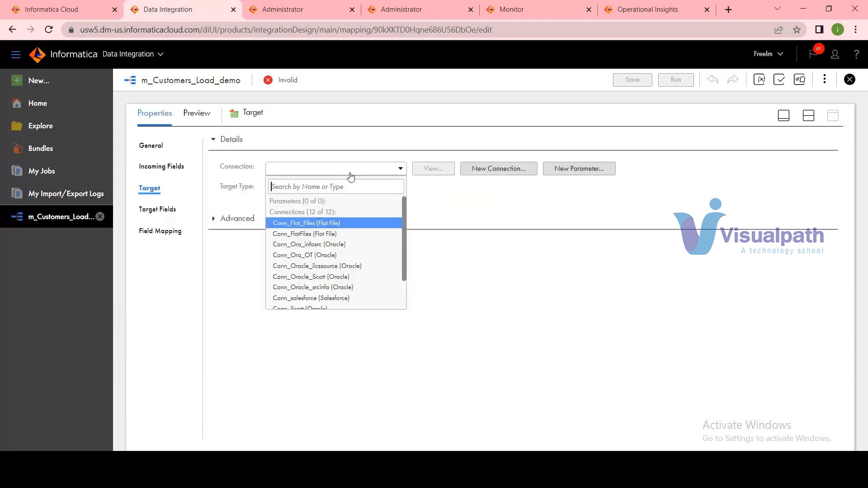
{"action": "left_click", "coordinate": [326, 244]}
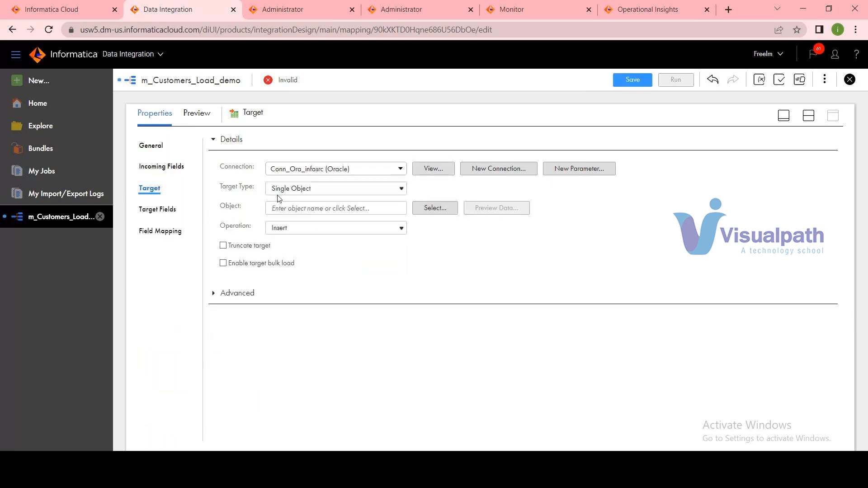
Search the existing target objects for "tgt_customers" and choose the TGT_CUSTOMERS table as the target object.
{"action": "left_click", "coordinate": [443, 210]}
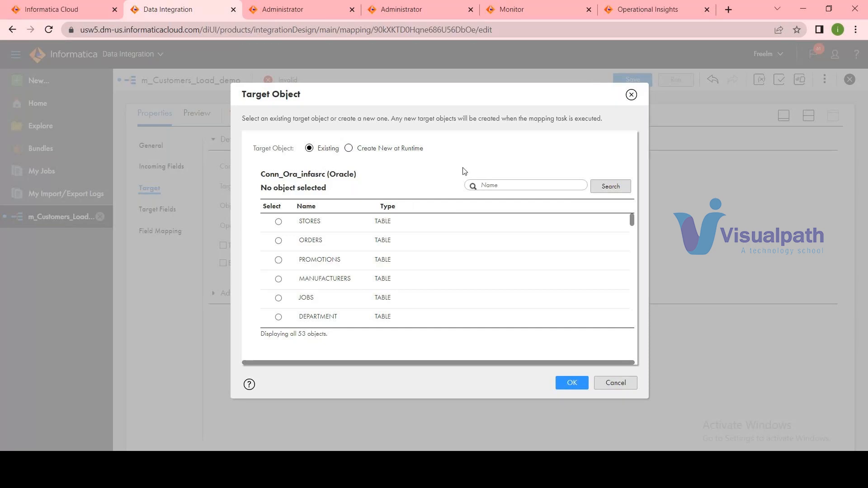
{"action": "type", "text": "ta"}
{"action": "type", "text": "t_cus"}
{"action": "type", "text": "tomers"}
{"action": "left_click", "coordinate": [621, 192]}
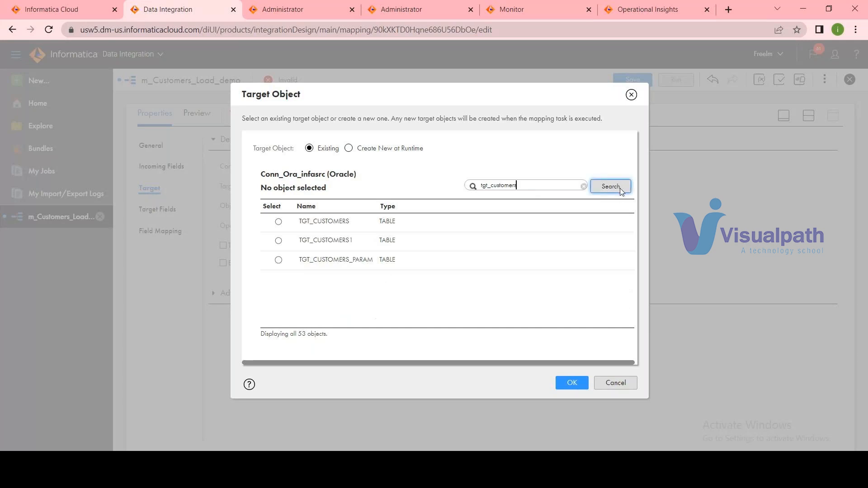
{"action": "left_click", "coordinate": [279, 222]}
{"action": "left_click", "coordinate": [572, 383]}
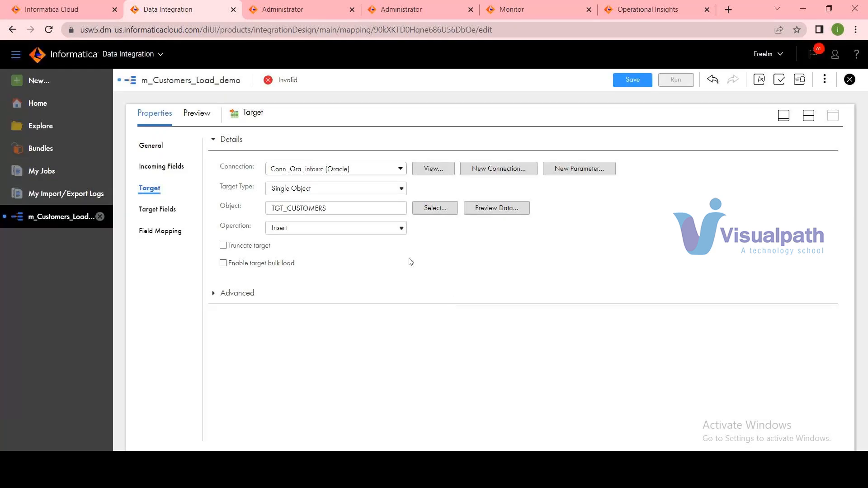
Set the target's field map option to Automatic and save the mapping.
{"action": "left_click", "coordinate": [153, 233]}
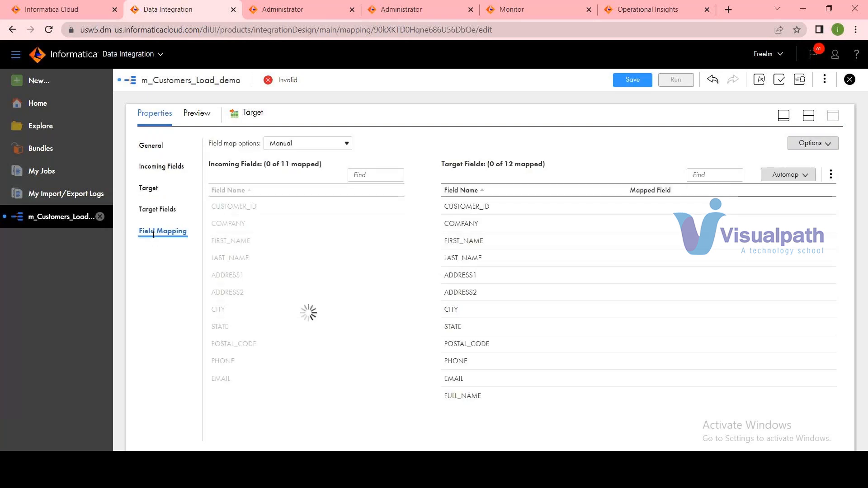
{"action": "left_click", "coordinate": [313, 144]}
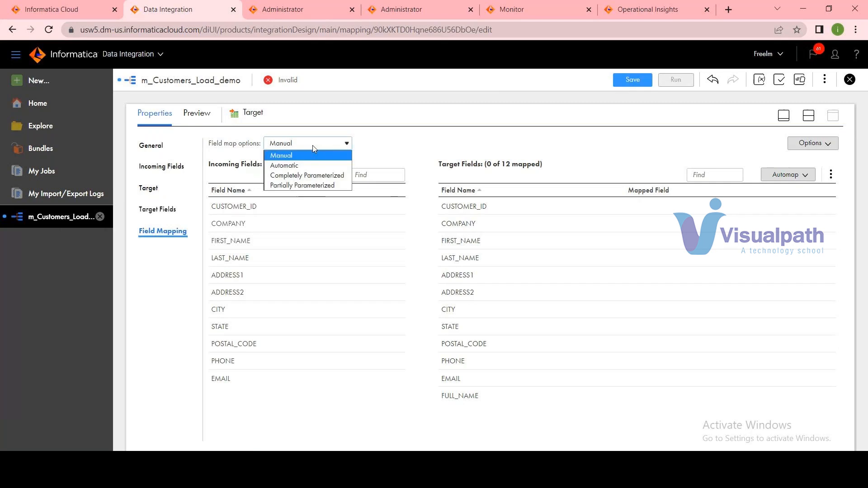
{"action": "left_click", "coordinate": [307, 166]}
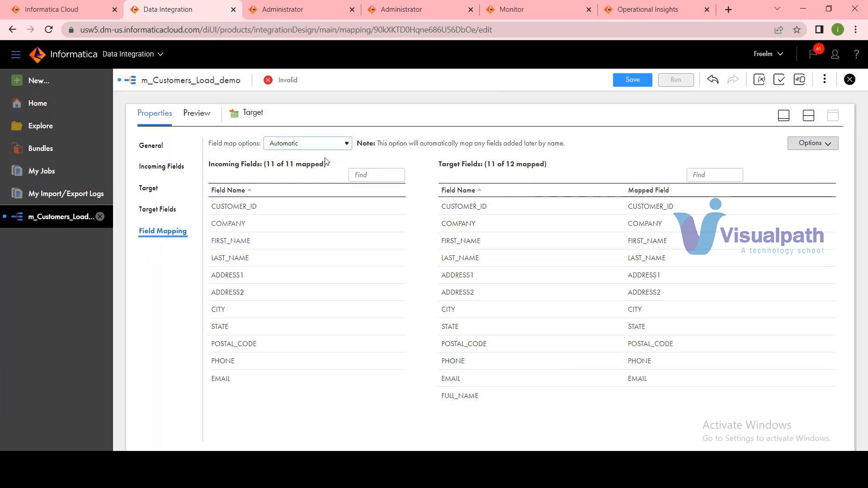
{"action": "left_click", "coordinate": [633, 80]}
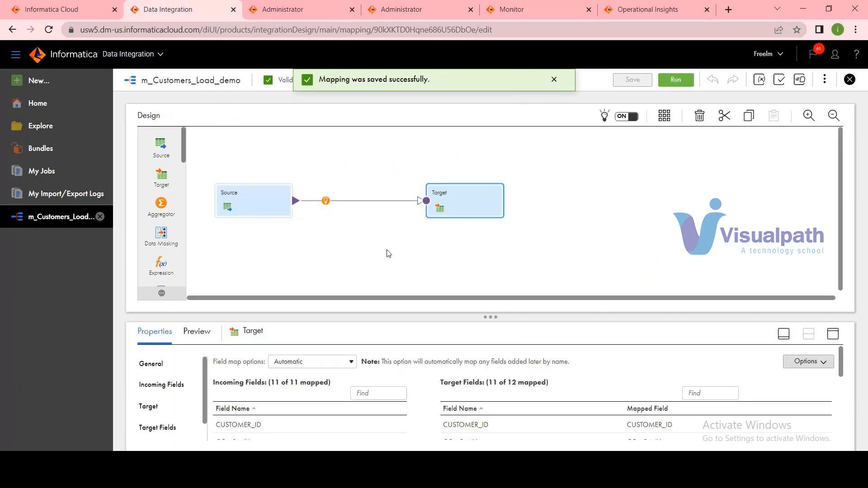
Start a new mapping task from the m_Customers_Load_demo mapping and name it mct_m_Customers_Load_demo.
{"action": "left_click", "coordinate": [355, 245]}
{"action": "left_click", "coordinate": [282, 356]}
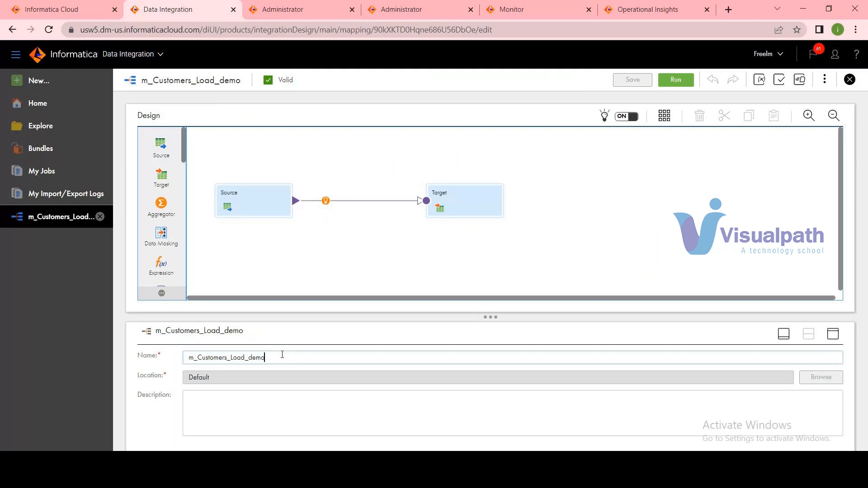
{"action": "double_click", "coordinate": [282, 357]}
{"action": "key", "text": "ctrl+c"}
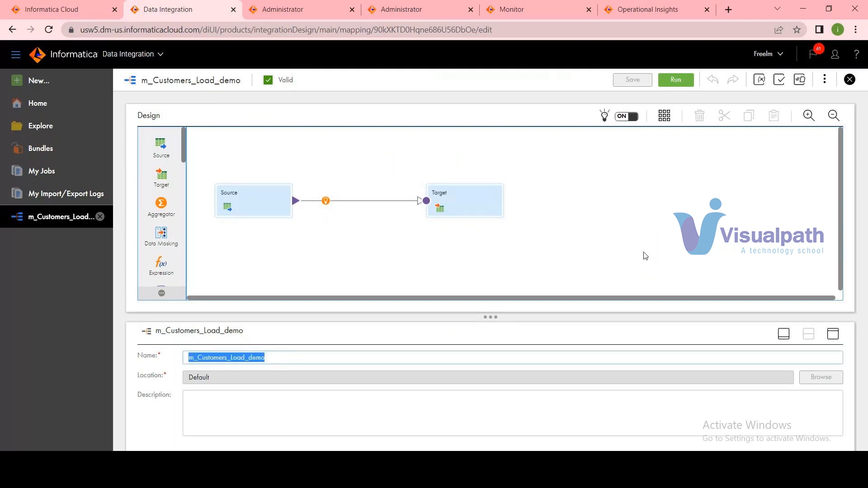
{"action": "left_click", "coordinate": [825, 79]}
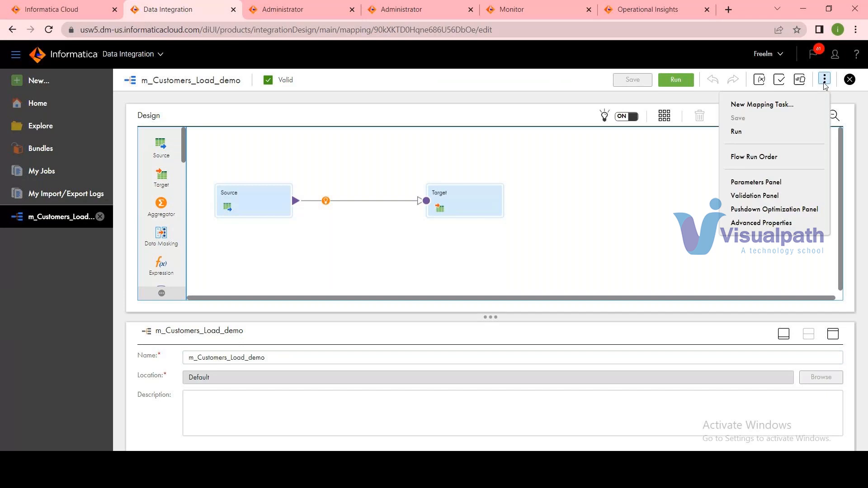
{"action": "left_click", "coordinate": [513, 235]}
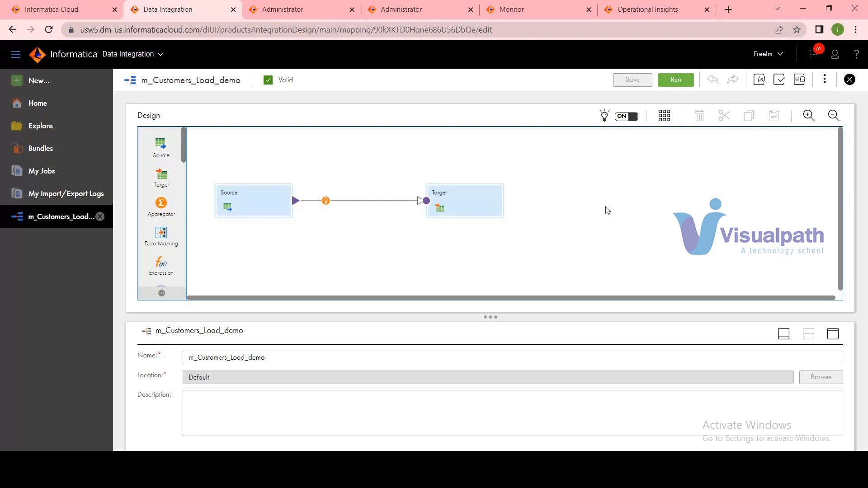
{"action": "left_click", "coordinate": [825, 79]}
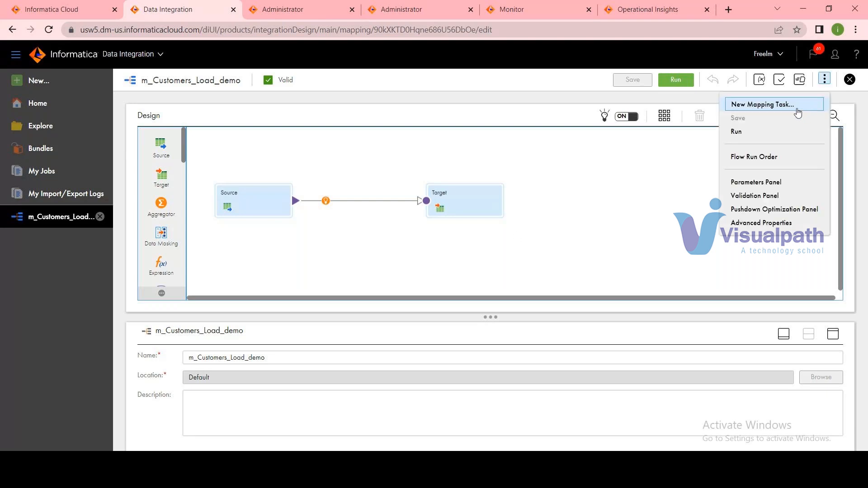
{"action": "left_click", "coordinate": [798, 113]}
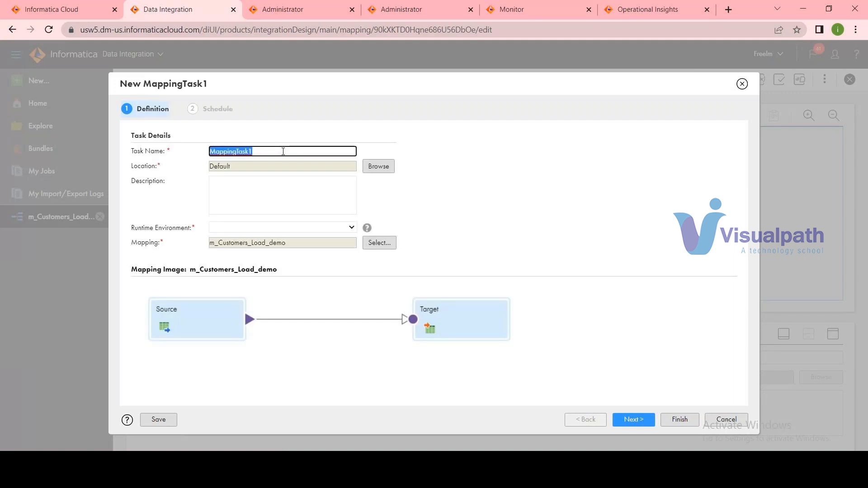
{"action": "type", "text": "mct_"}
{"action": "key", "text": "ctrl+v"}
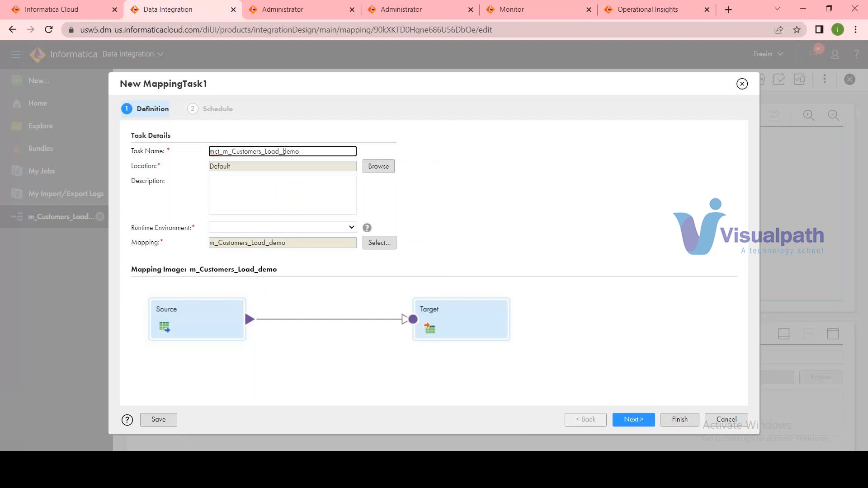
Set the mapping task's runtime environment to Localagentgroup and continue to its schedule settings.
{"action": "left_click", "coordinate": [294, 230]}
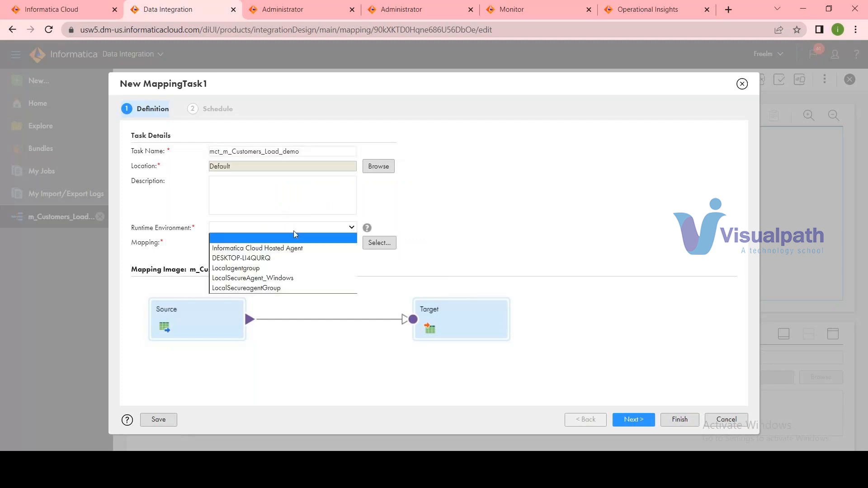
{"action": "left_click", "coordinate": [256, 267]}
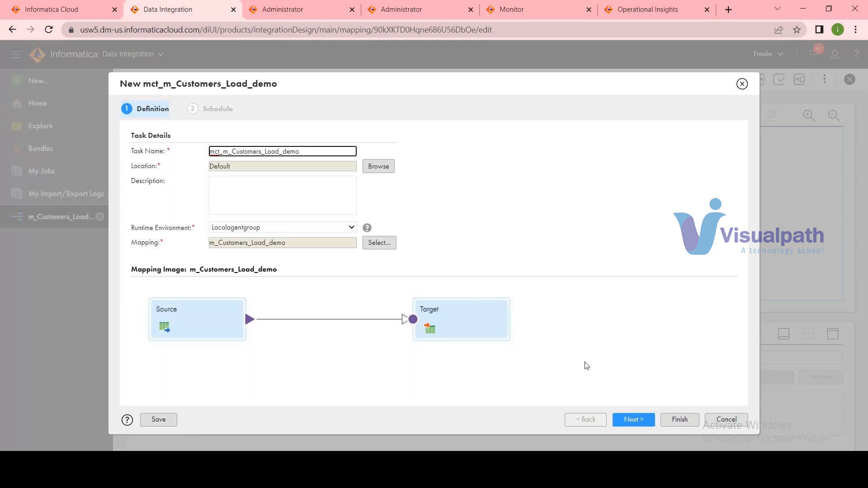
{"action": "left_click", "coordinate": [633, 422]}
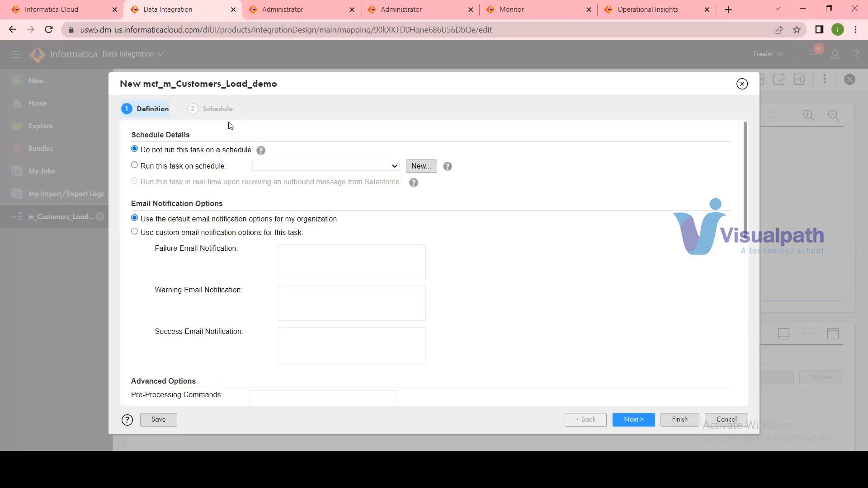
{"action": "left_click", "coordinate": [633, 418]}
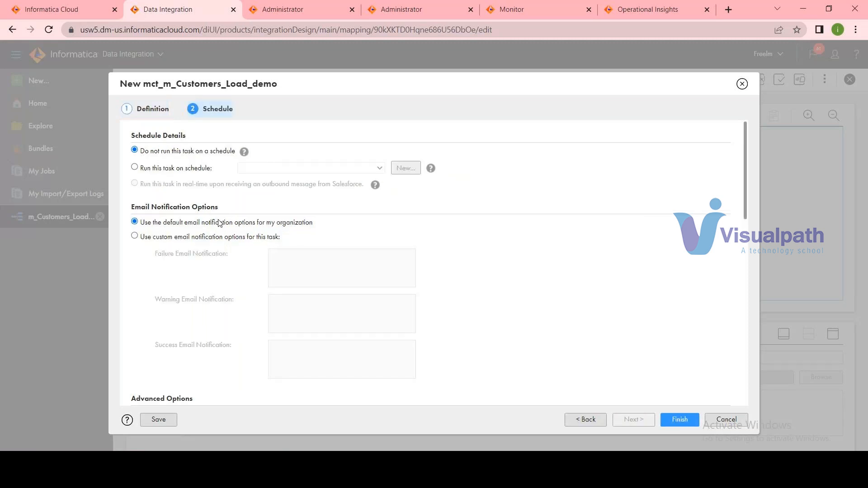
Review the notification, advanced, parameter file and pushdown options, then finish creating the task without a schedule.
{"action": "scroll", "coordinate": [218, 223], "scroll_direction": "down", "scroll_amount": 4}
{"action": "scroll", "coordinate": [219, 225], "scroll_direction": "down", "scroll_amount": 4}
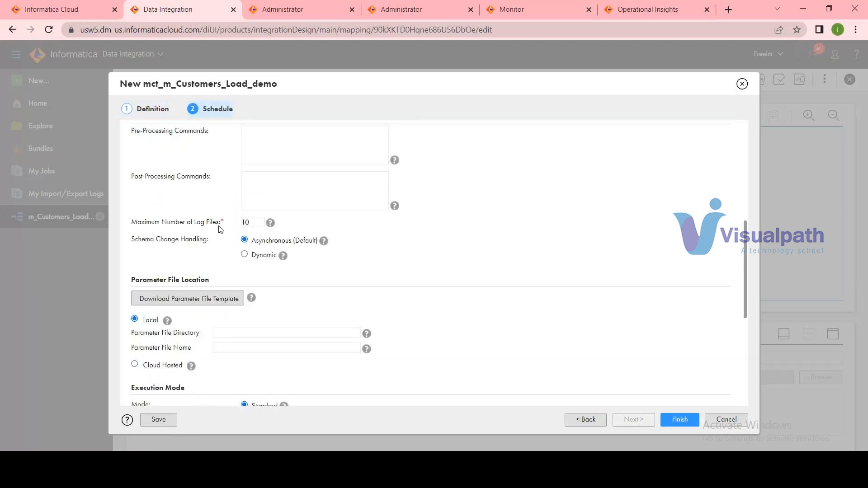
{"action": "scroll", "coordinate": [222, 240], "scroll_direction": "down", "scroll_amount": 4}
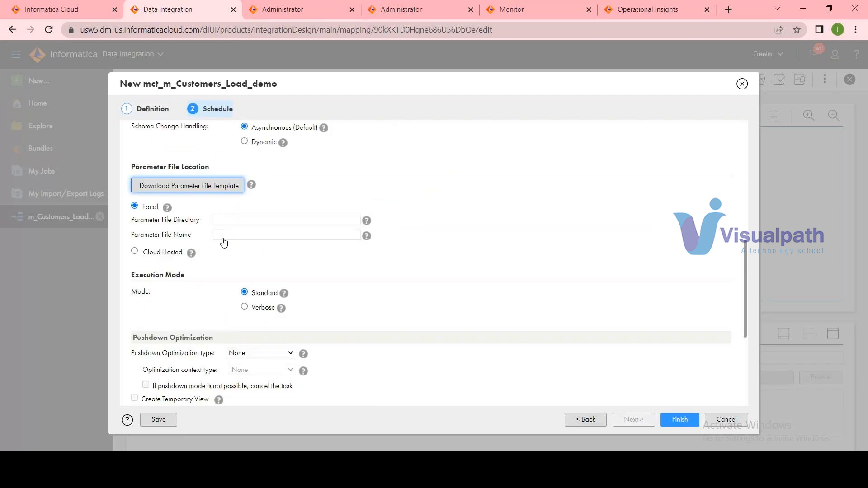
{"action": "scroll", "coordinate": [234, 285], "scroll_direction": "up", "scroll_amount": 3}
{"action": "scroll", "coordinate": [235, 286], "scroll_direction": "up", "scroll_amount": 8}
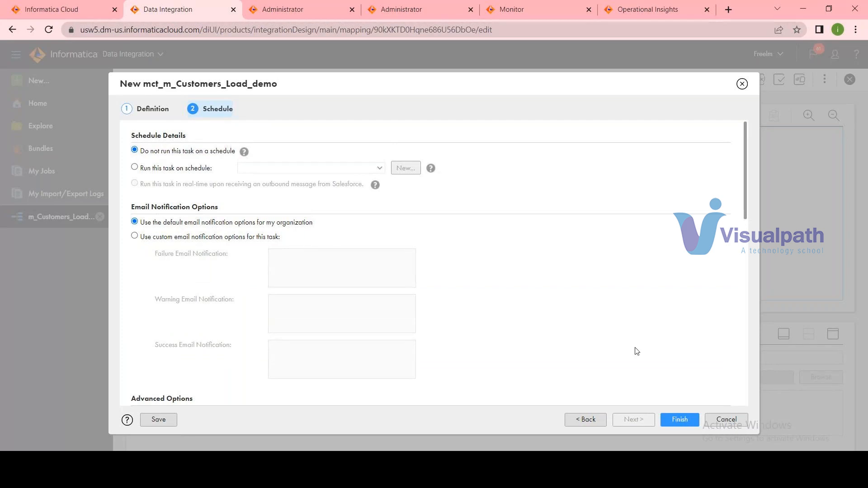
{"action": "left_click", "coordinate": [680, 420]}
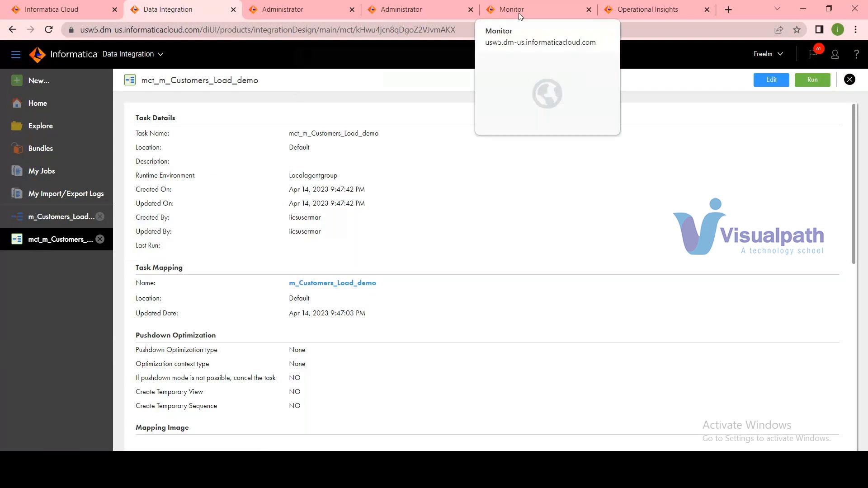
Run the mct_m_Customers_Load_demo mapping task and switch to Monitor's running jobs.
{"action": "left_click", "coordinate": [812, 80]}
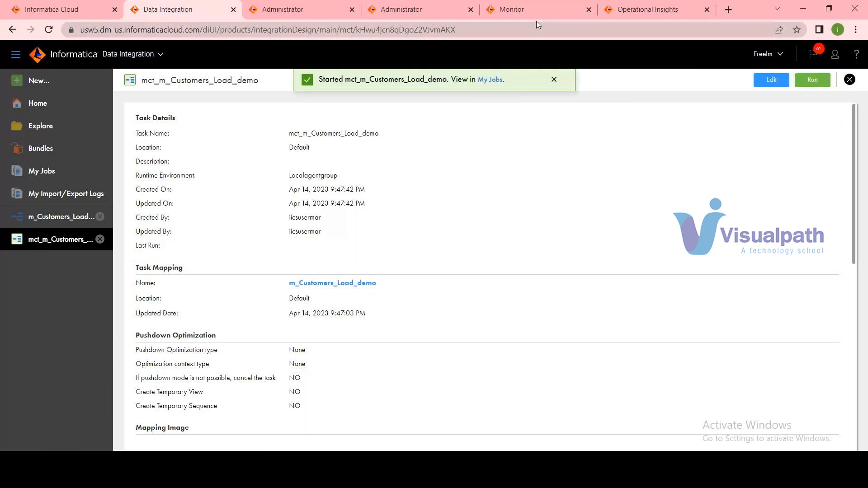
{"action": "left_click", "coordinate": [531, 10]}
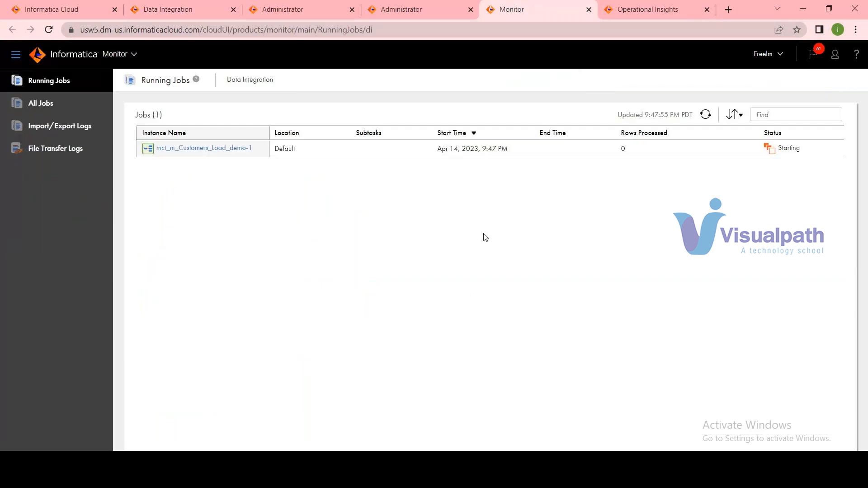
{"action": "left_click", "coordinate": [176, 13]}
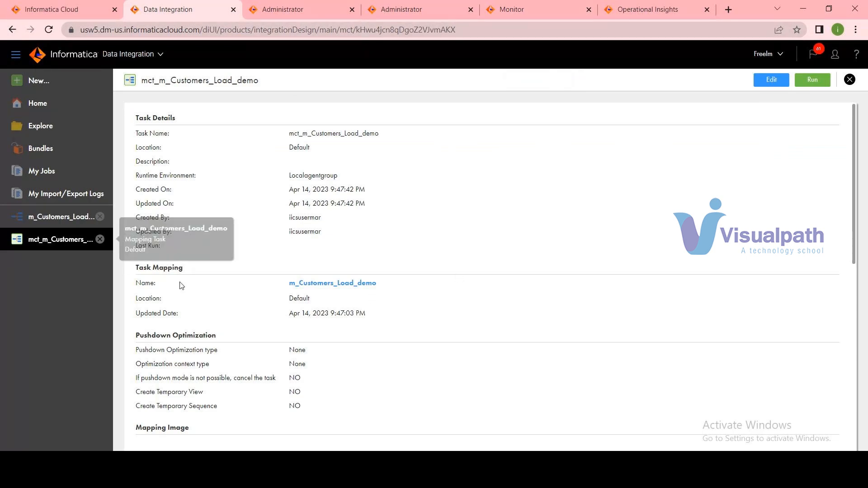
{"action": "left_click", "coordinate": [46, 218]}
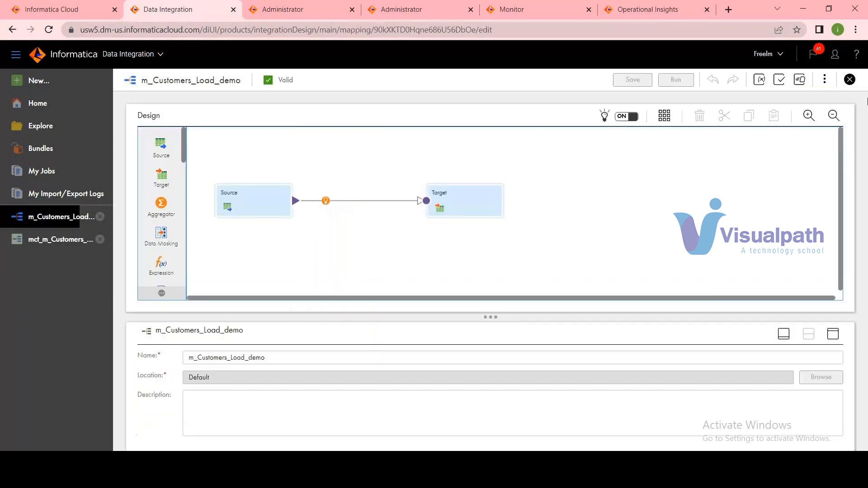
{"action": "left_click", "coordinate": [825, 81]}
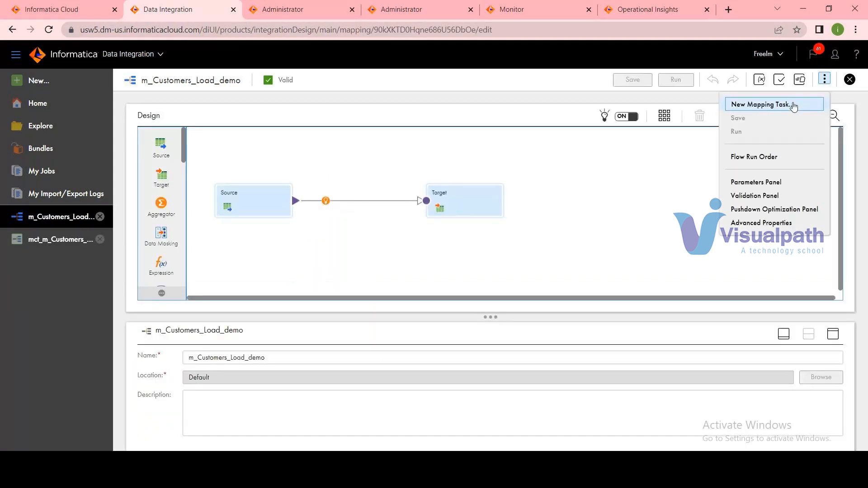
{"action": "left_click", "coordinate": [769, 104]}
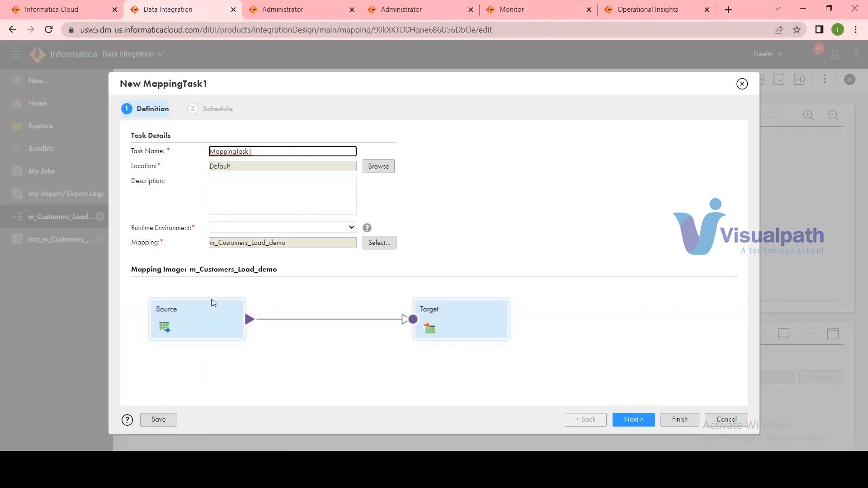
{"action": "left_click", "coordinate": [720, 423]}
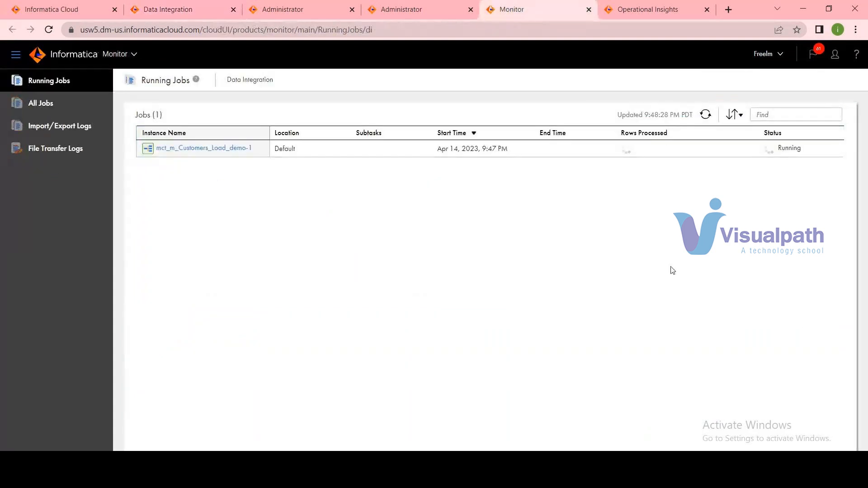
Open the details of the customers load job in Monitor and copy the target table name TGT_CUSTOMERS from its results.
{"action": "mouse_move", "coordinate": [721, 154]}
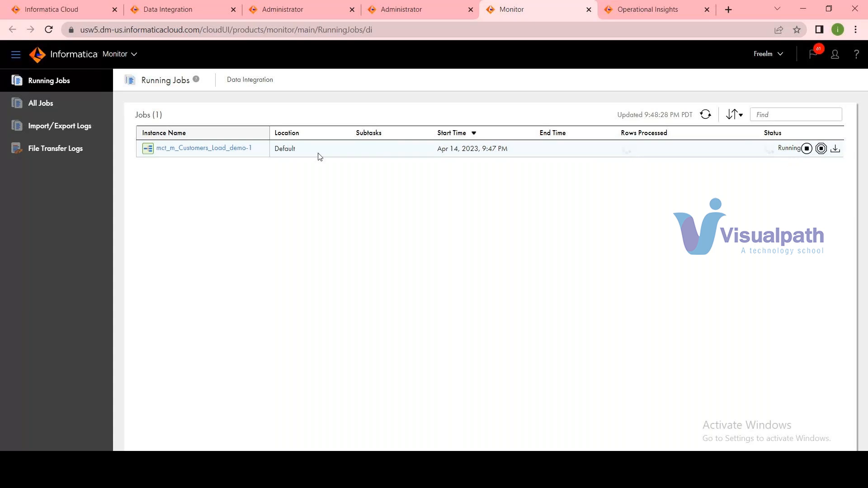
{"action": "left_click", "coordinate": [218, 150]}
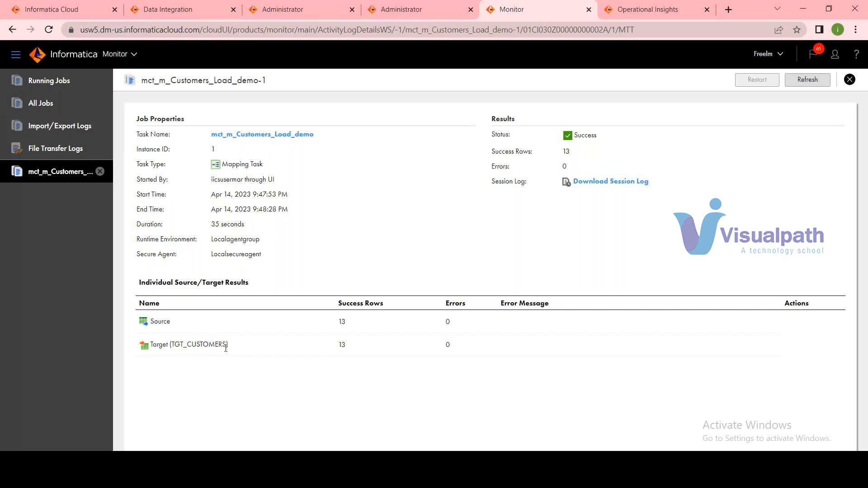
{"action": "left_click_drag", "start_coordinate": [227, 346], "coordinate": [171, 344]}
{"action": "right_click", "coordinate": [187, 344]}
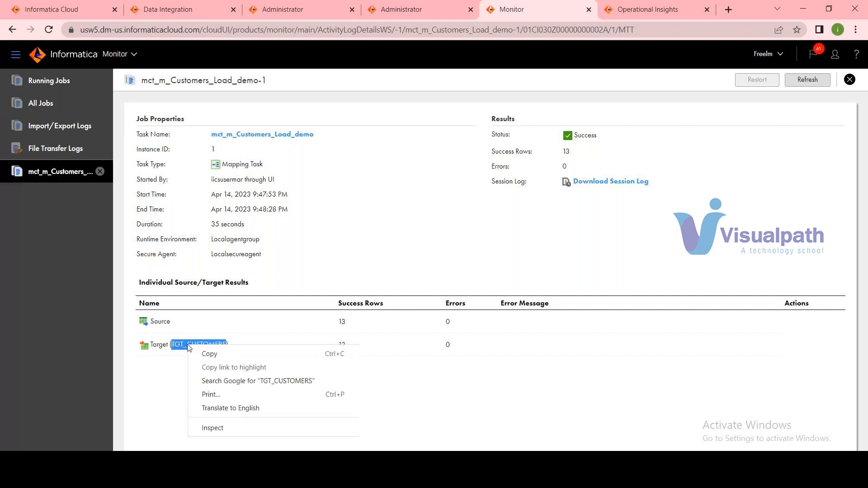
{"action": "left_click", "coordinate": [206, 353]}
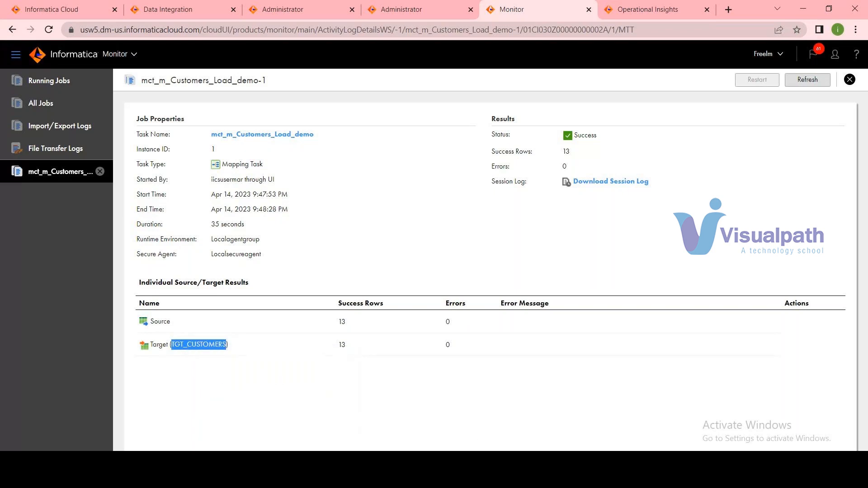
Switch to Oracle SQL Developer and run "select * from TGT_CUSTOMERS;" to check the loaded rows.
{"action": "key", "text": "alt+Tab"}
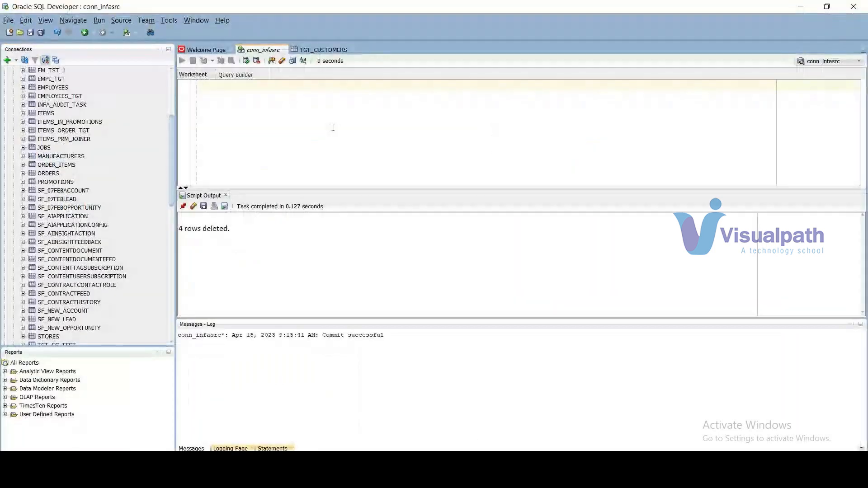
{"action": "type", "text": "sel"}
{"action": "type", "text": "ec"}
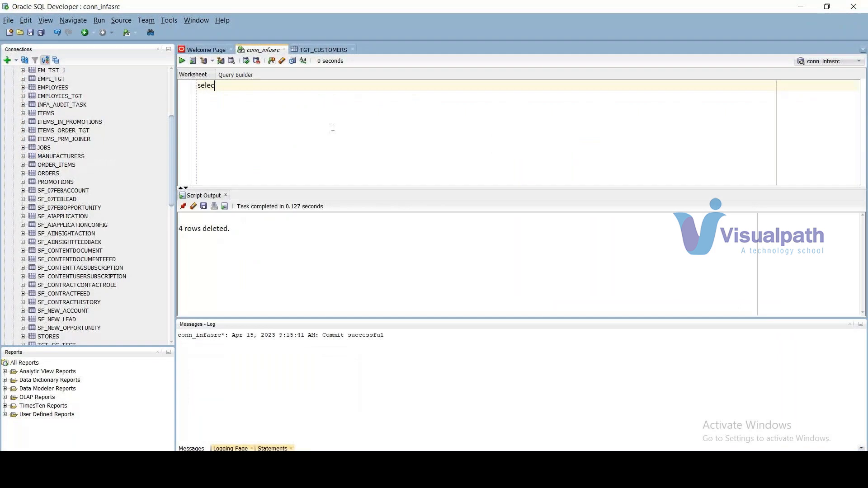
{"action": "type", "text": "t * from TGT_CUSTOMERS"}
{"action": "left_click", "coordinate": [182, 63]}
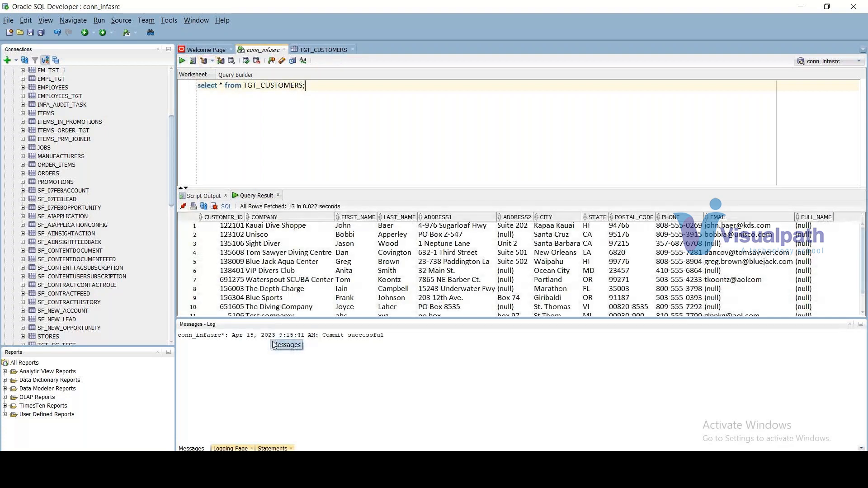
Return to Informatica Data Integration and create a new asset of type Taskflow.
{"action": "key", "text": "alt+Tab"}
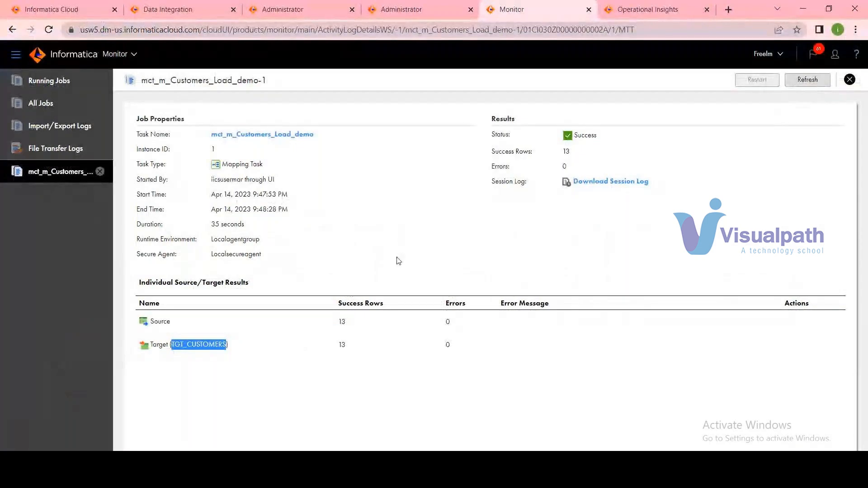
{"action": "left_click", "coordinate": [170, 9]}
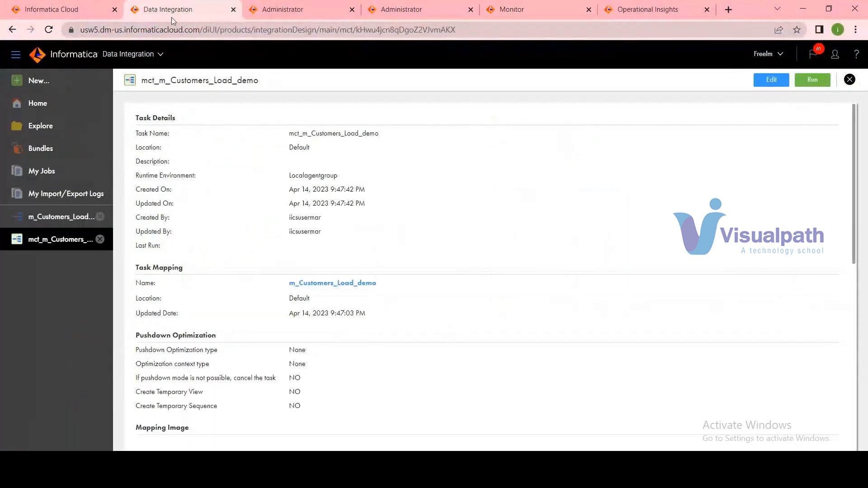
{"action": "left_click", "coordinate": [39, 82]}
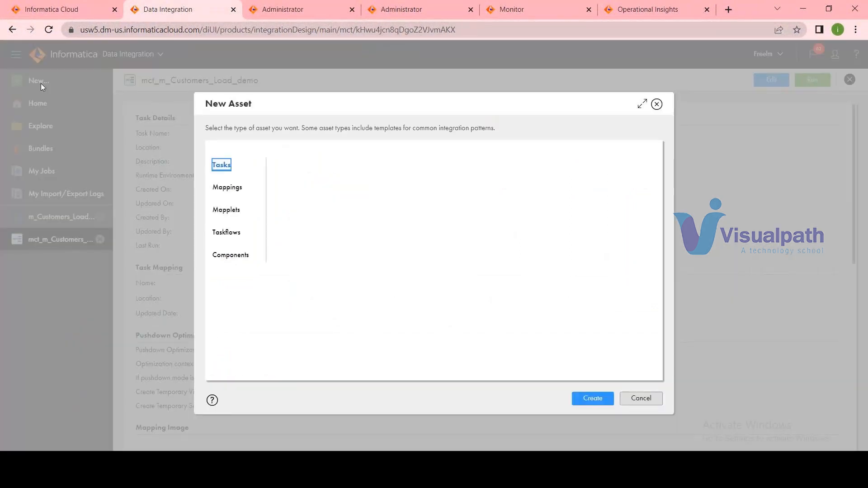
{"action": "left_click", "coordinate": [226, 235]}
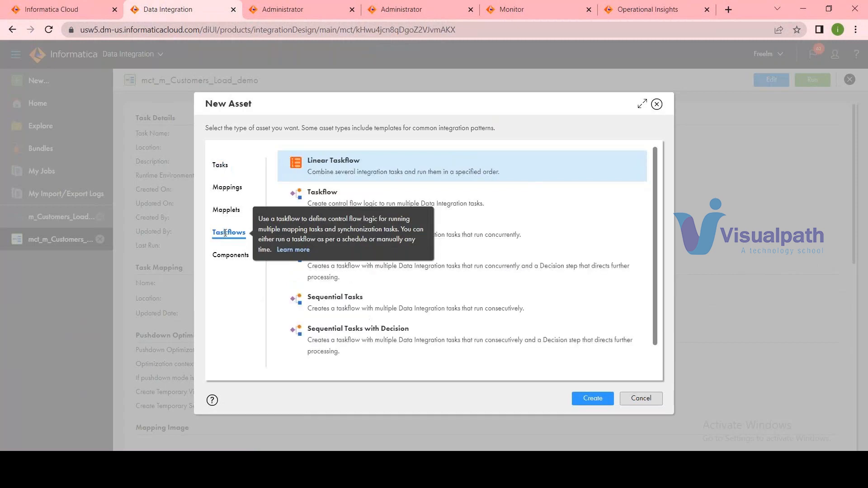
{"action": "left_click", "coordinate": [328, 191]}
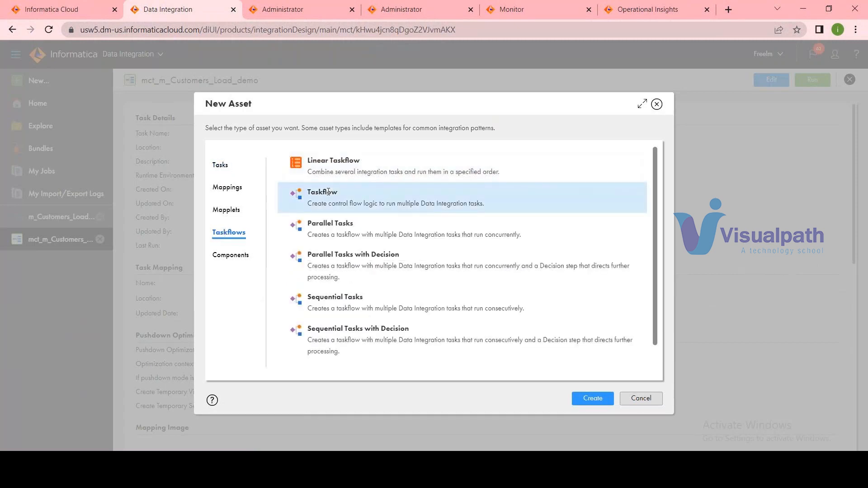
{"action": "left_click", "coordinate": [584, 402]}
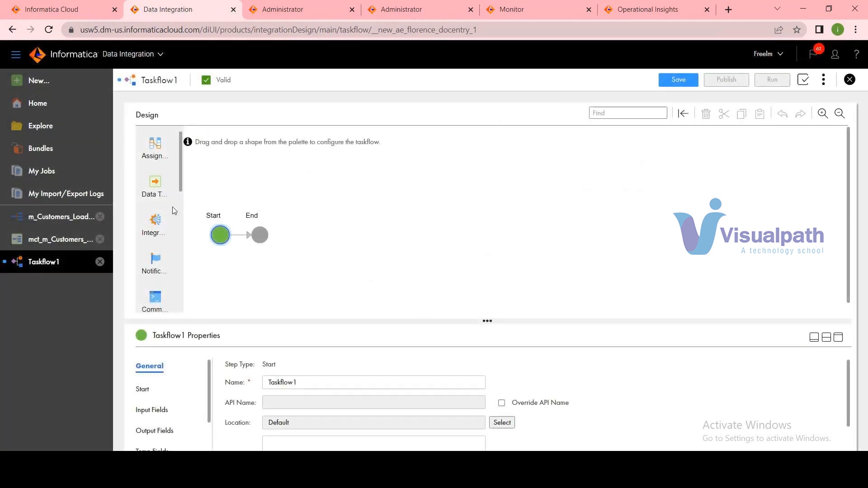
Add a Data Task step between Start and End in the new taskflow.
{"action": "scroll", "coordinate": [152, 186], "scroll_direction": "down", "scroll_amount": 3}
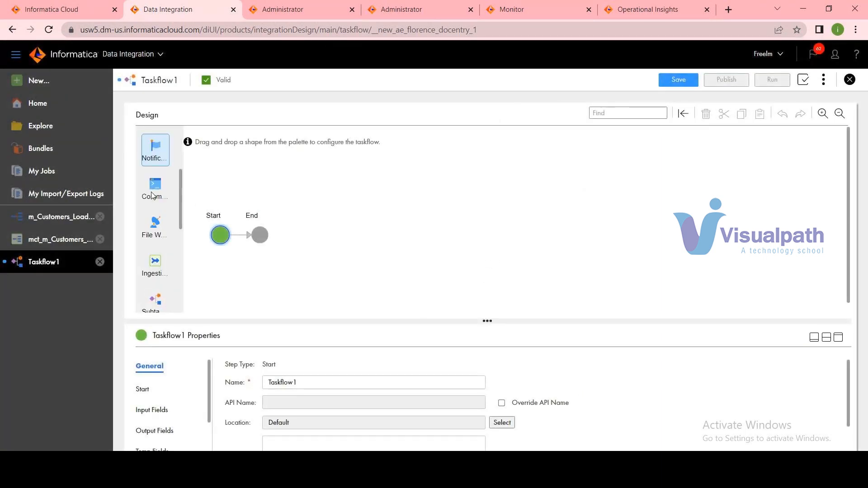
{"action": "scroll", "coordinate": [152, 203], "scroll_direction": "down", "scroll_amount": 2}
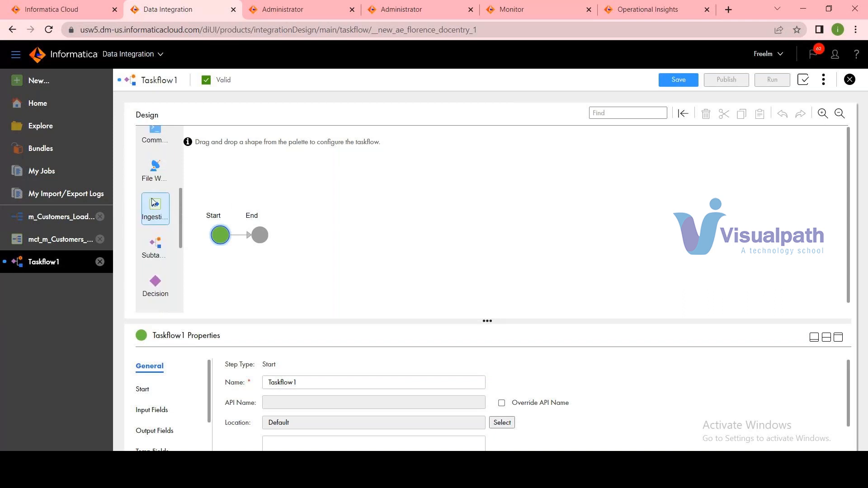
{"action": "scroll", "coordinate": [158, 216], "scroll_direction": "down", "scroll_amount": 2}
{"action": "scroll", "coordinate": [160, 226], "scroll_direction": "down", "scroll_amount": 1}
{"action": "scroll", "coordinate": [160, 229], "scroll_direction": "up", "scroll_amount": 6}
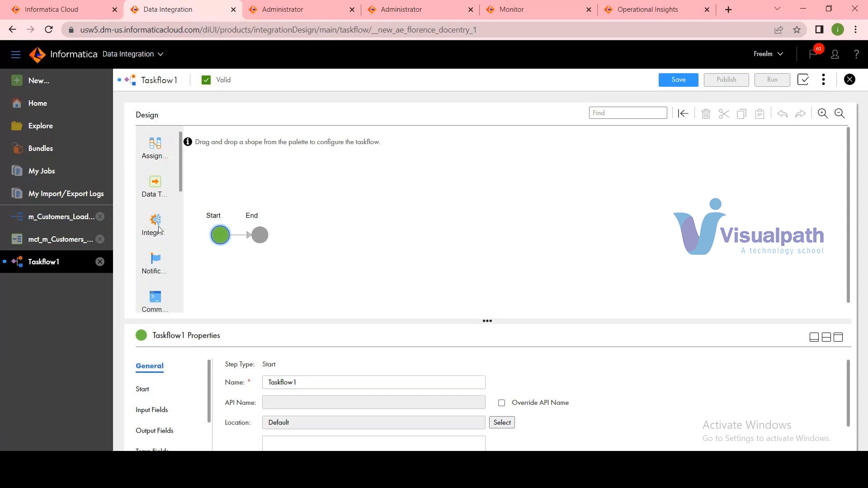
{"action": "left_click_drag", "start_coordinate": [154, 184], "coordinate": [243, 233]}
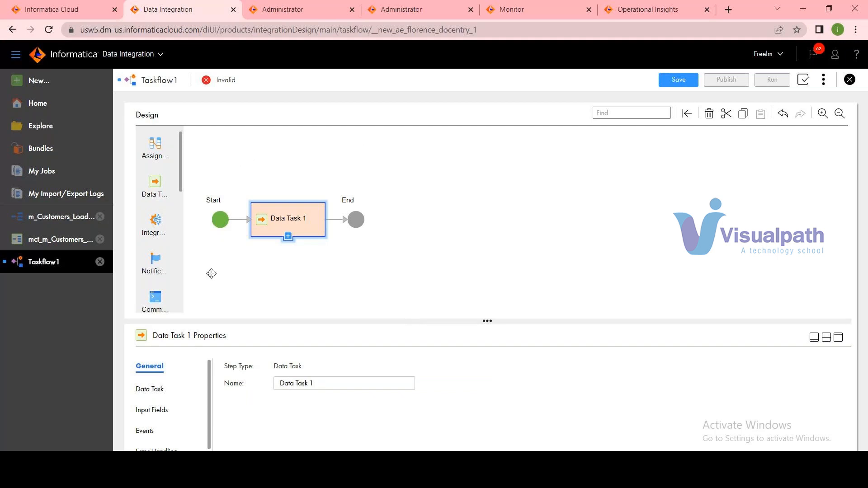
Name the taskflow tflow_customers_demo in the Start step's general properties.
{"action": "left_click", "coordinate": [221, 220]}
{"action": "double_click", "coordinate": [311, 383]}
{"action": "type", "text": "tflo"}
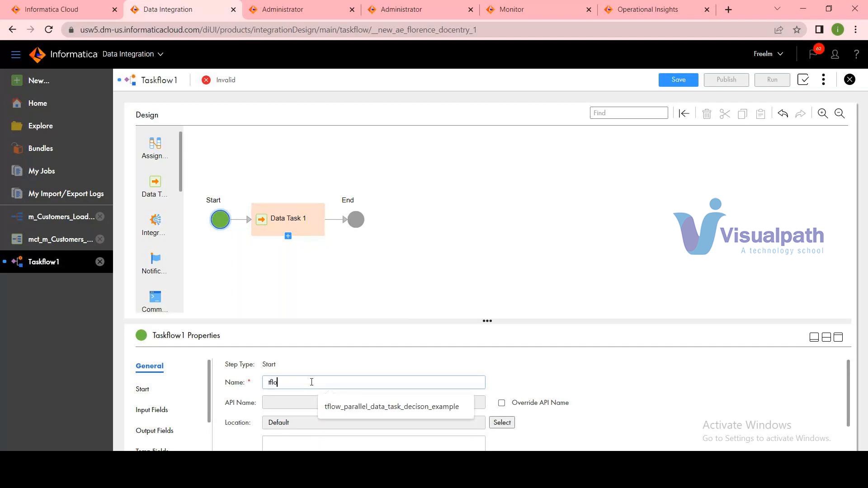
{"action": "type", "text": "w_customers_demo"}
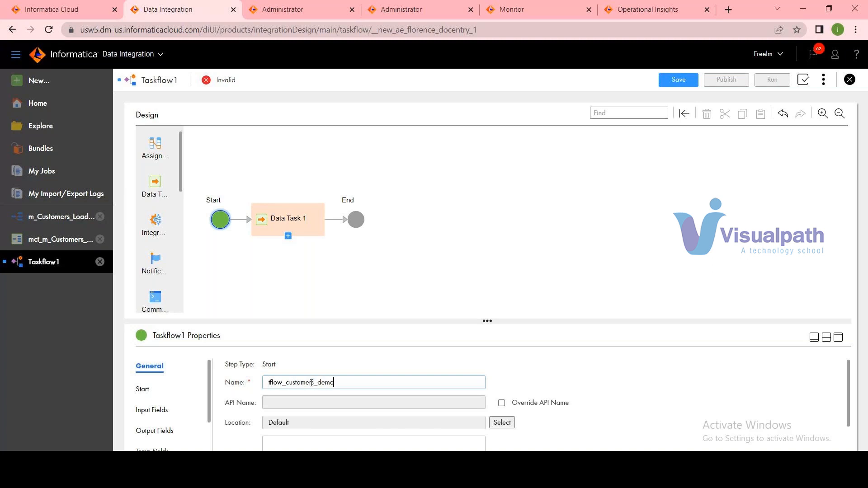
Override the taskflow's API name with a copy of its name, tflow_customers_demo.
{"action": "key", "text": "ctrl+a"}
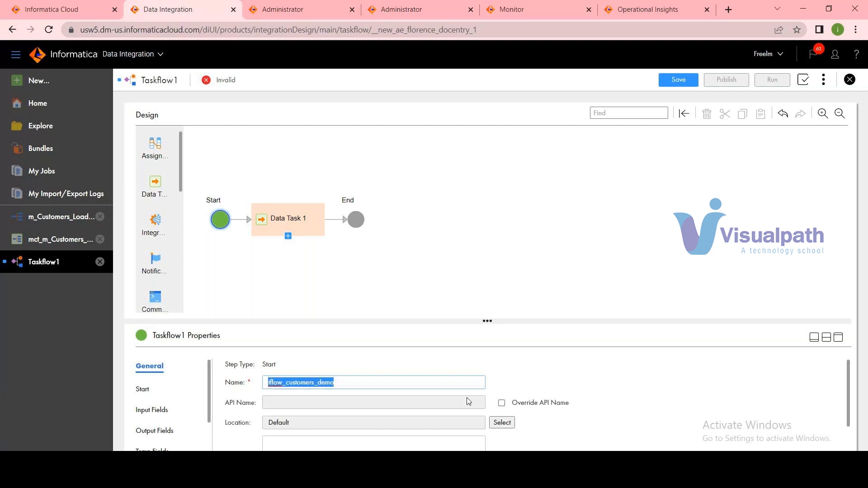
{"action": "left_click", "coordinate": [502, 404]}
{"action": "left_click", "coordinate": [359, 403]}
{"action": "key", "text": "ctrl+v"}
{"action": "left_click", "coordinate": [615, 388]}
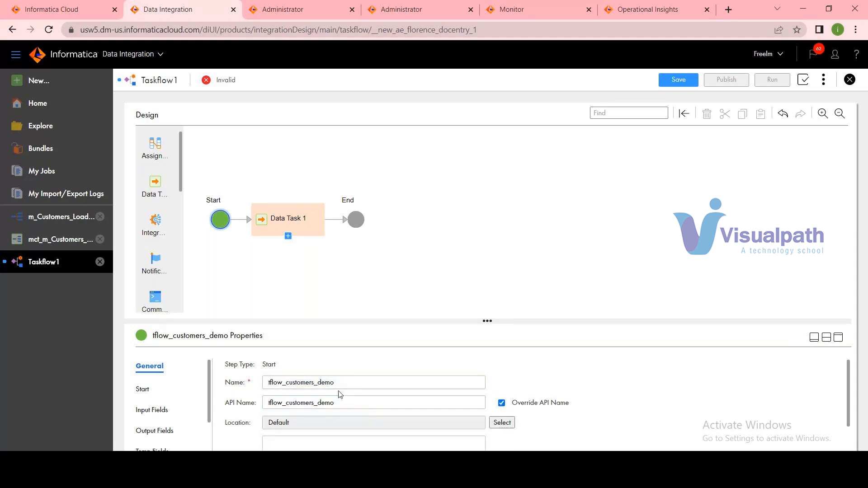
Assign the mapping task mct_m_Customers_Load_demo to the Data Task step, searching the assets for "demo".
{"action": "left_click", "coordinate": [294, 229]}
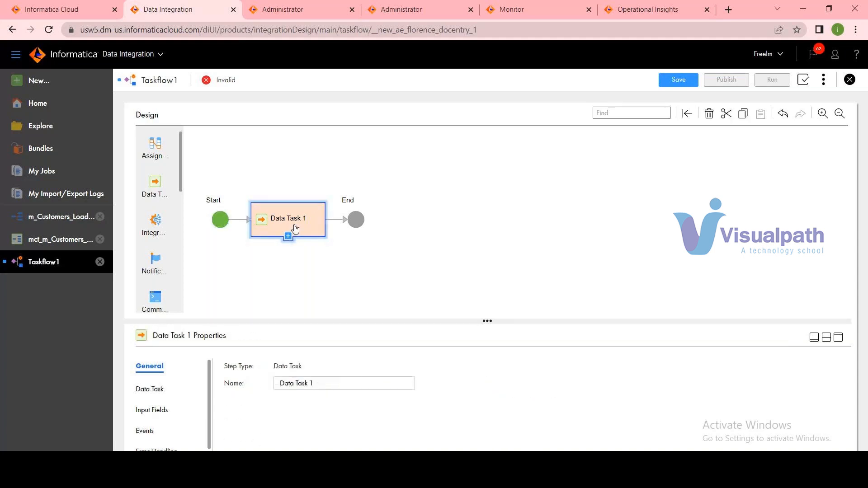
{"action": "left_click", "coordinate": [149, 389]}
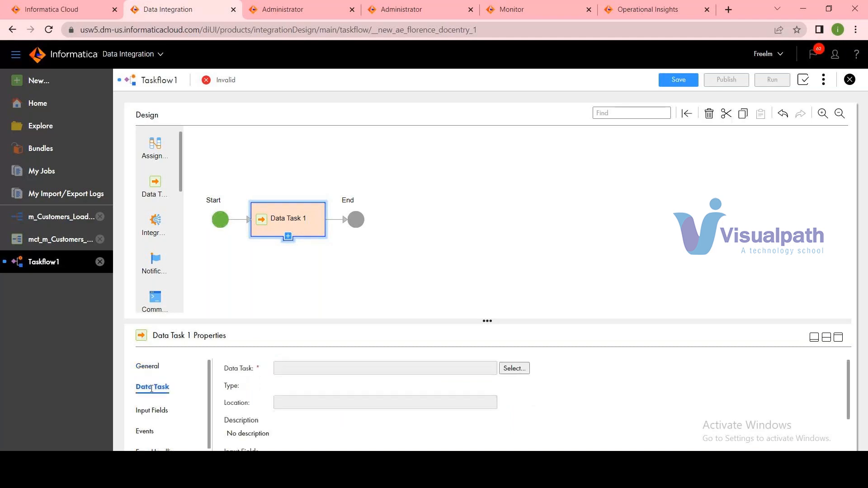
{"action": "left_click", "coordinate": [515, 369]}
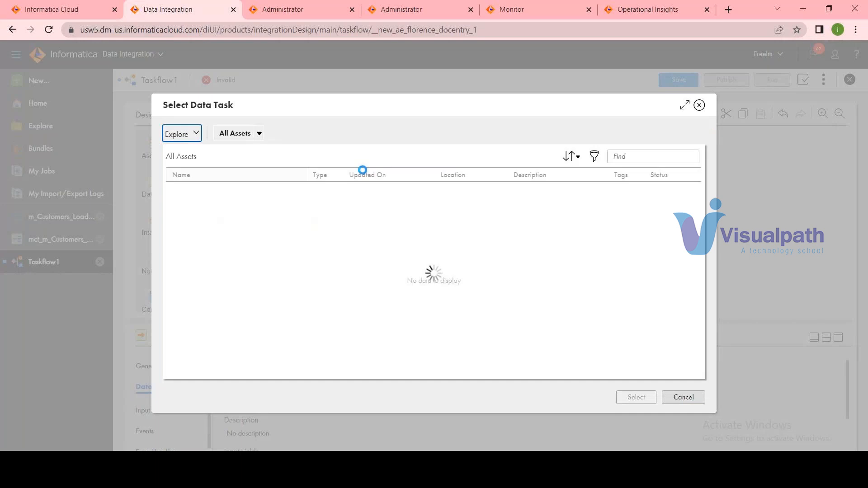
{"action": "left_click", "coordinate": [636, 158]}
{"action": "type", "text": "demo"}
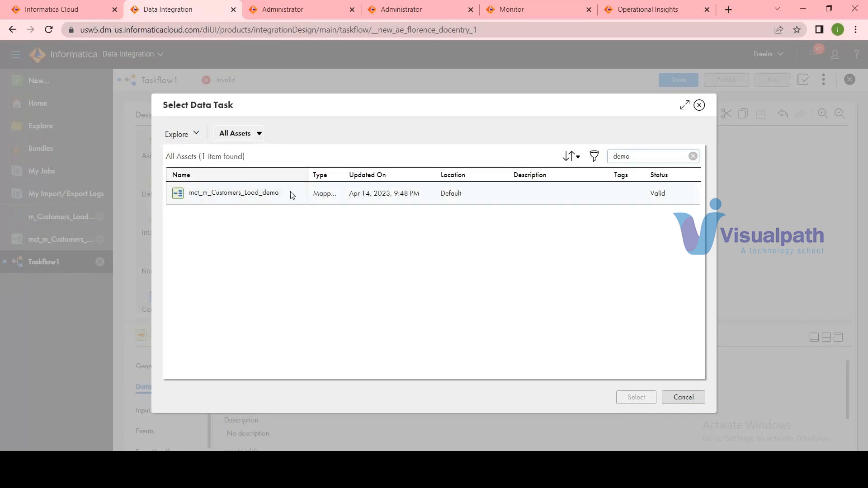
{"action": "left_click", "coordinate": [252, 193]}
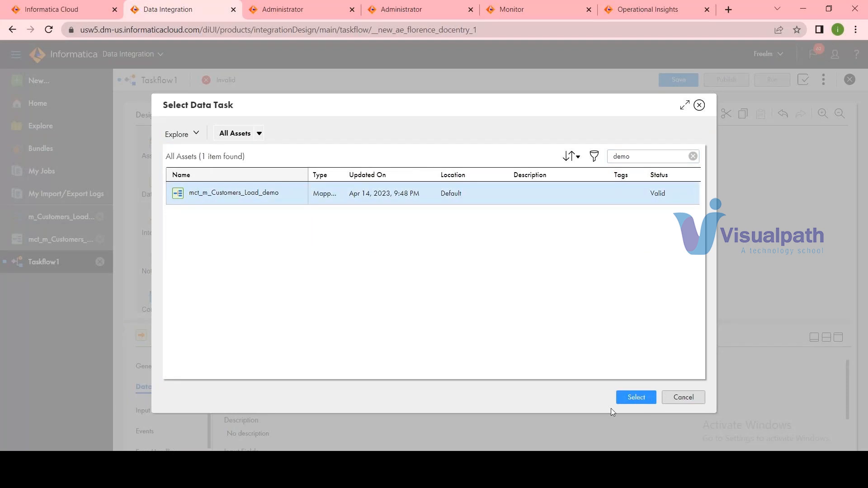
{"action": "left_click", "coordinate": [637, 398]}
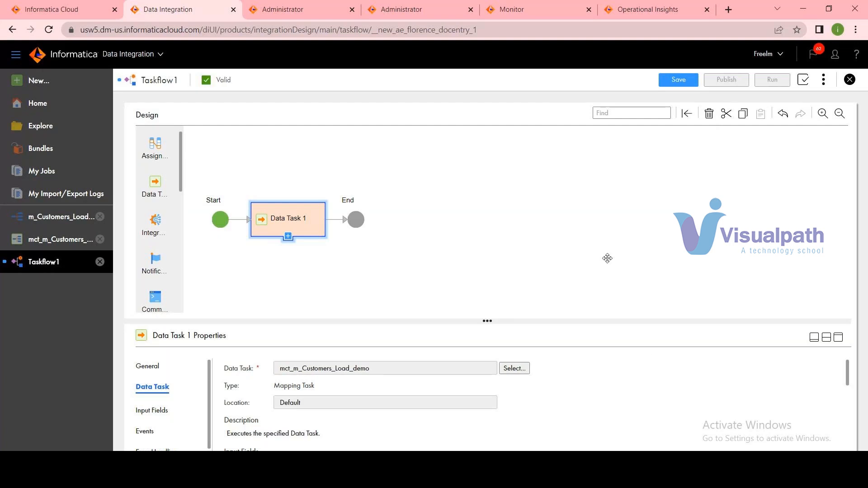
Save and publish the tflow_customers_demo taskflow.
{"action": "left_click", "coordinate": [678, 79]}
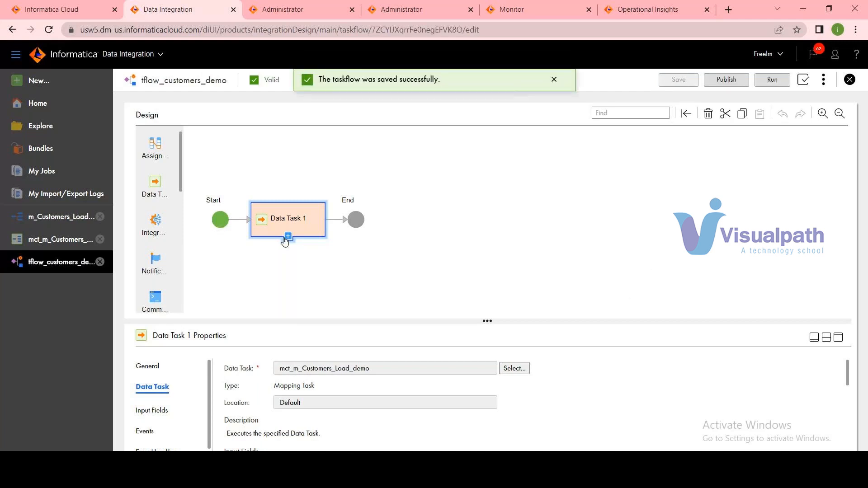
{"action": "scroll", "coordinate": [179, 221], "scroll_direction": "down", "scroll_amount": 4}
{"action": "scroll", "coordinate": [180, 226], "scroll_direction": "down", "scroll_amount": 5}
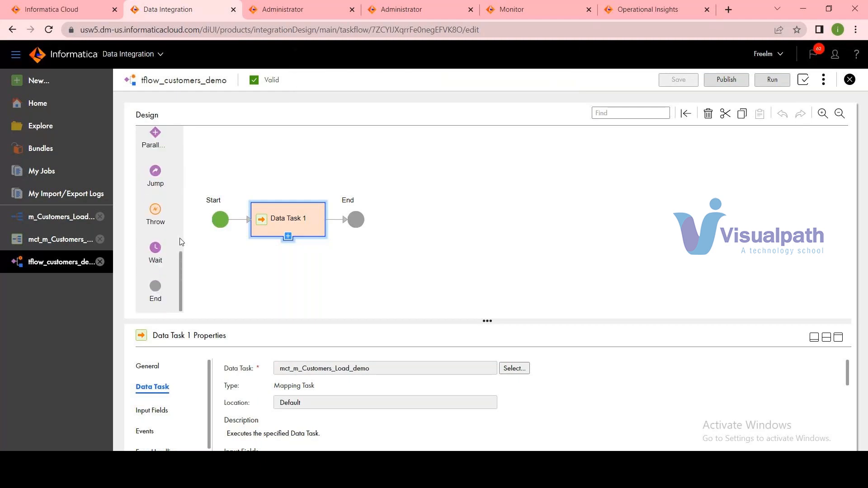
{"action": "scroll", "coordinate": [180, 242], "scroll_direction": "up", "scroll_amount": 9}
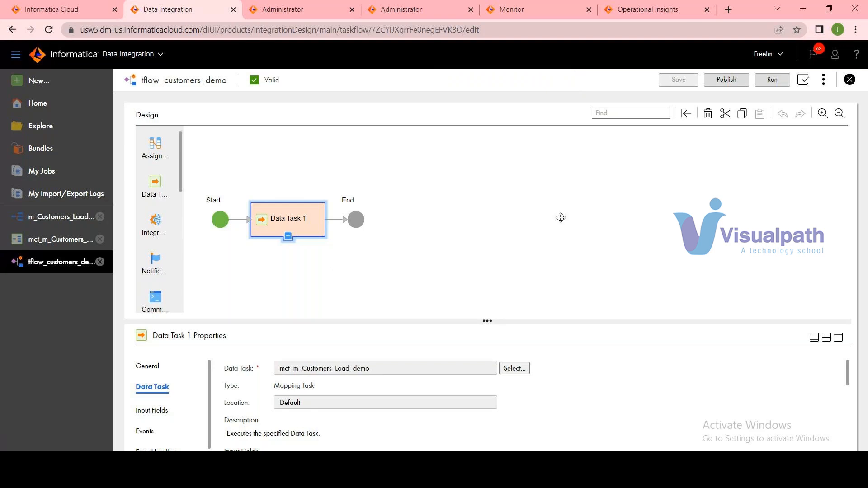
{"action": "left_click", "coordinate": [725, 82]}
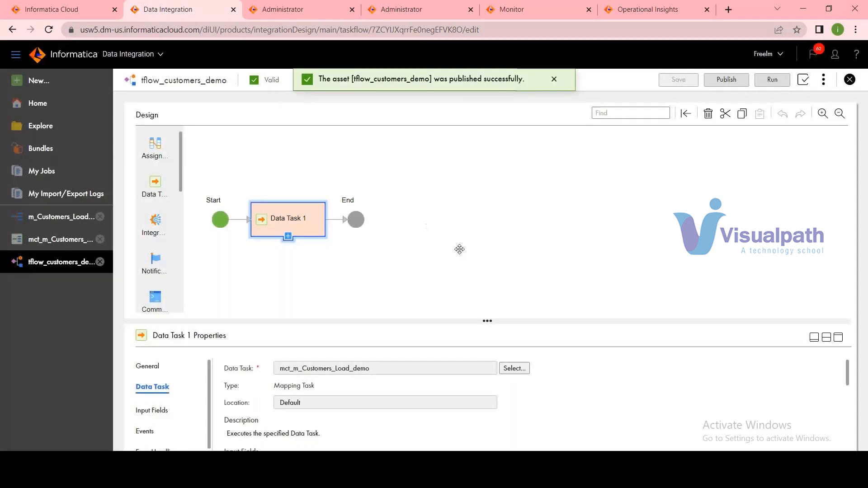
Run the taskflow and open the job details of its mct_m_Customers_Load_demo subtask from My Jobs.
{"action": "left_click", "coordinate": [771, 80]}
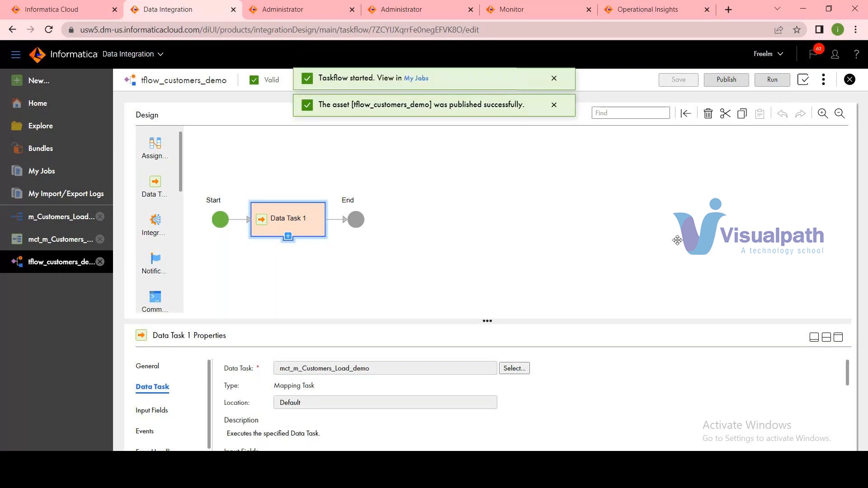
{"action": "left_click", "coordinate": [47, 176]}
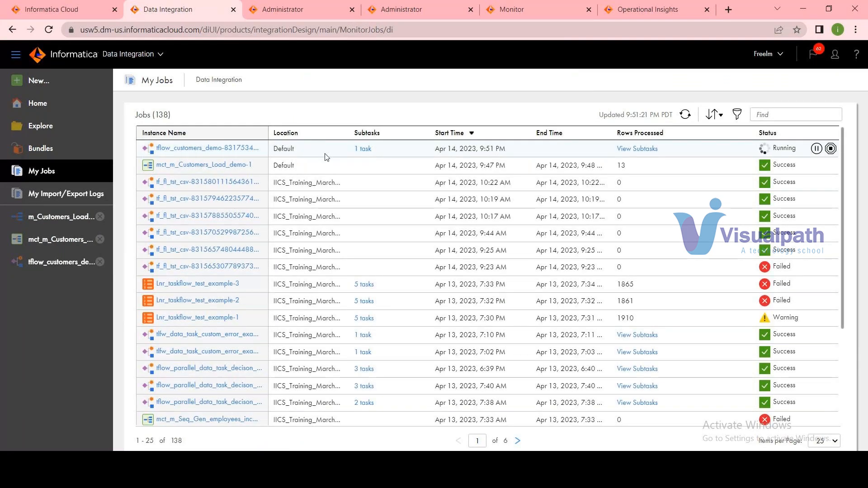
{"action": "left_click", "coordinate": [637, 149]}
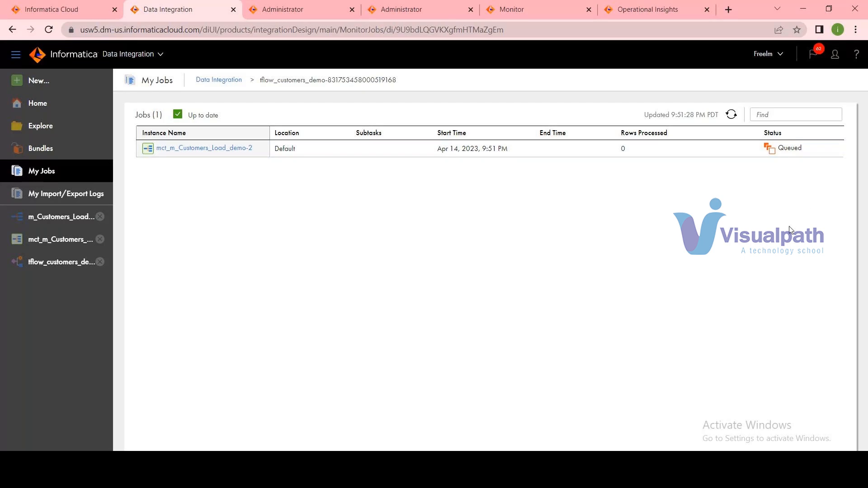
{"action": "left_click", "coordinate": [732, 117]}
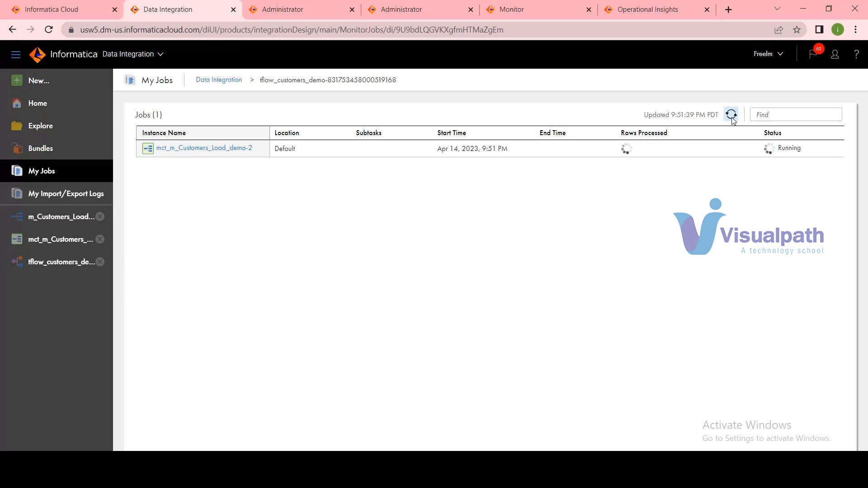
{"action": "left_click", "coordinate": [733, 122]}
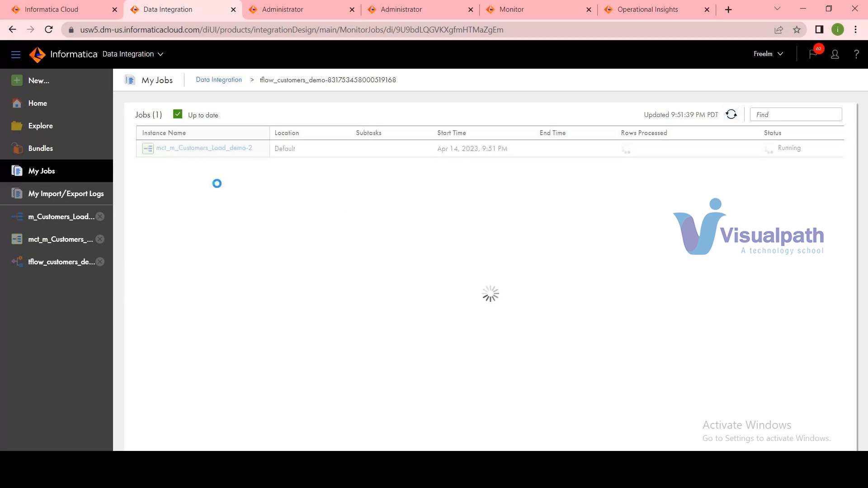
{"action": "left_click", "coordinate": [217, 148]}
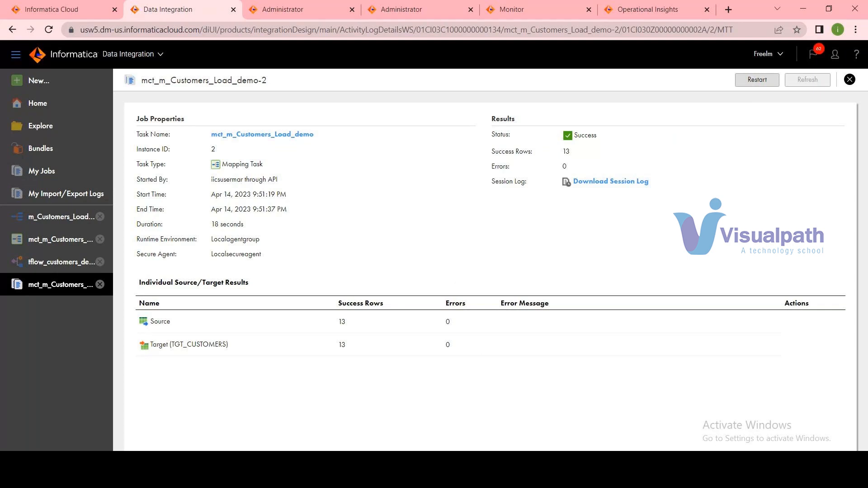
Switch to Oracle SQL Developer and rerun the TGT_CUSTOMERS query to check the rows in the target table.
{"action": "mouse_move", "coordinate": [598, 477]}
{"action": "mouse_move", "coordinate": [485, 477]}
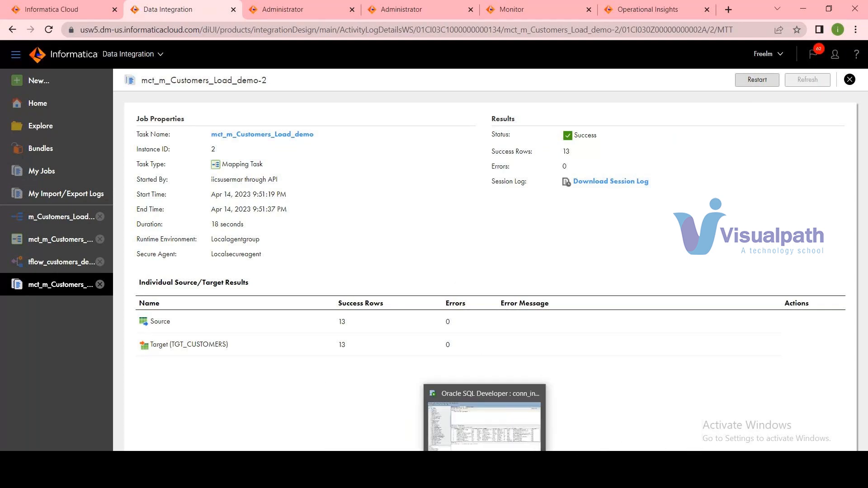
{"action": "left_click", "coordinate": [485, 426]}
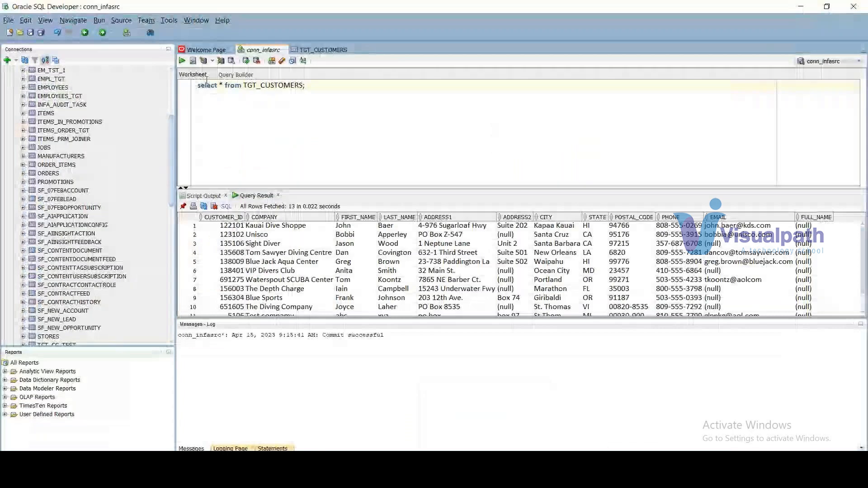
{"action": "left_click", "coordinate": [182, 61]}
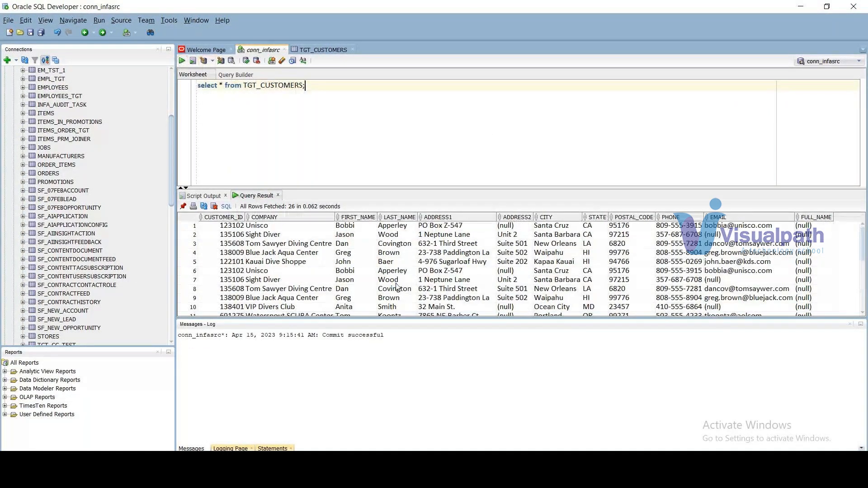
{"action": "scroll", "coordinate": [396, 287], "scroll_direction": "down", "scroll_amount": 5}
Return to Informatica Data Integration and create a new blank mapping.
{"action": "key", "text": "alt+Tab"}
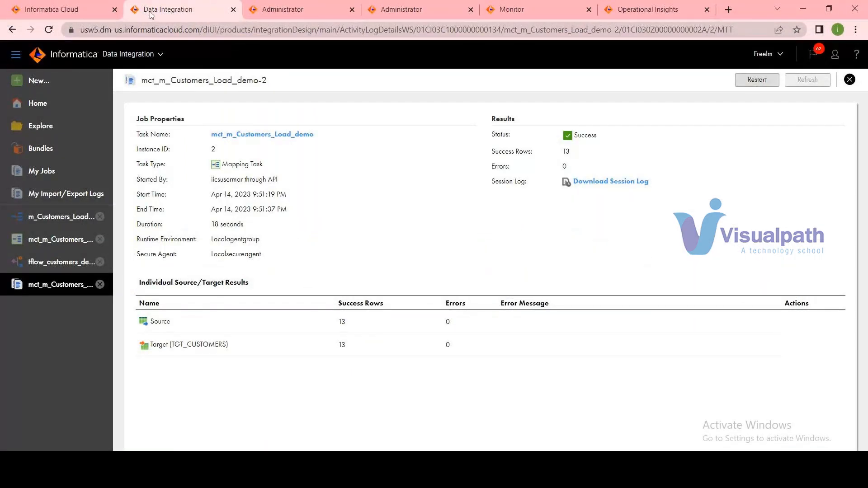
{"action": "left_click", "coordinate": [60, 84]}
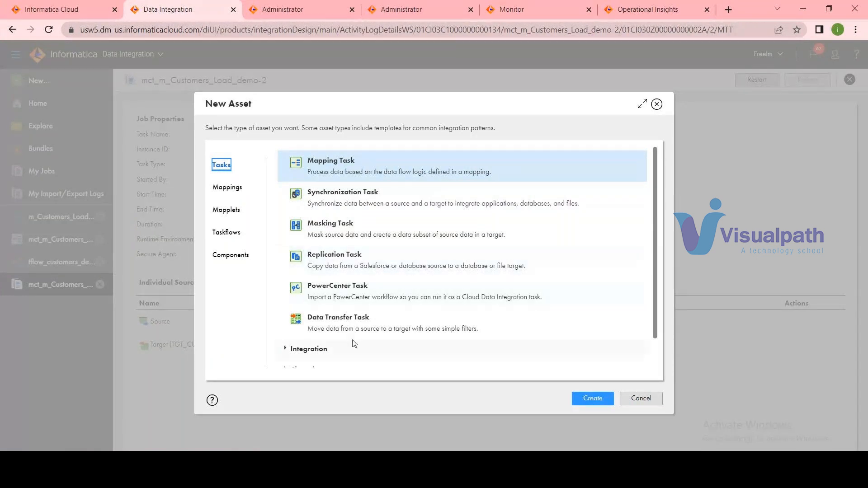
{"action": "left_click", "coordinate": [230, 188]}
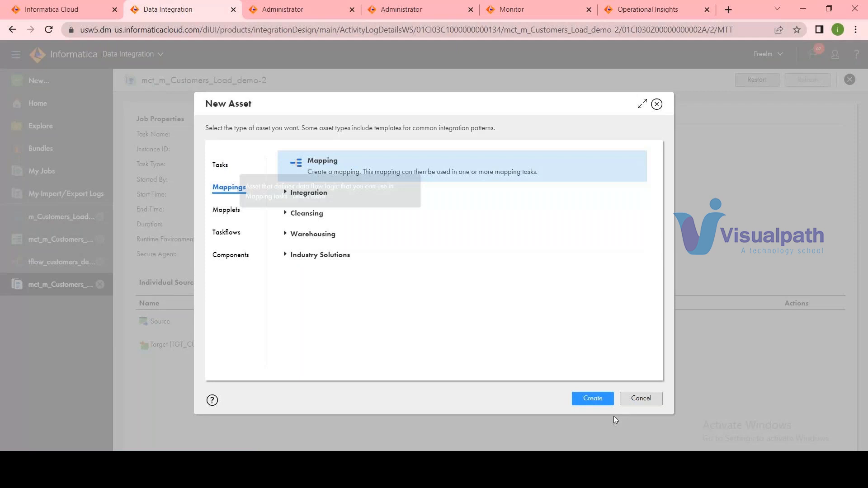
{"action": "left_click", "coordinate": [593, 399]}
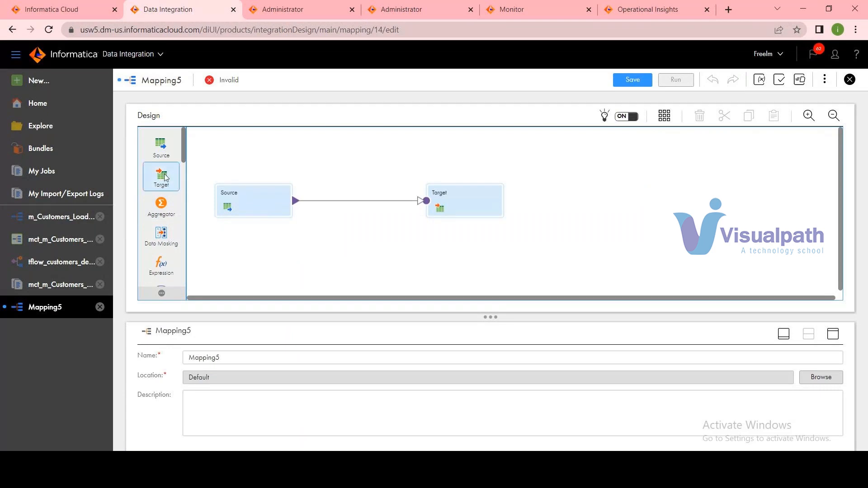
Review the mapping's Source and Target, and insert an Expression transformation on the link between them.
{"action": "scroll", "coordinate": [162, 203], "scroll_direction": "down", "scroll_amount": 2}
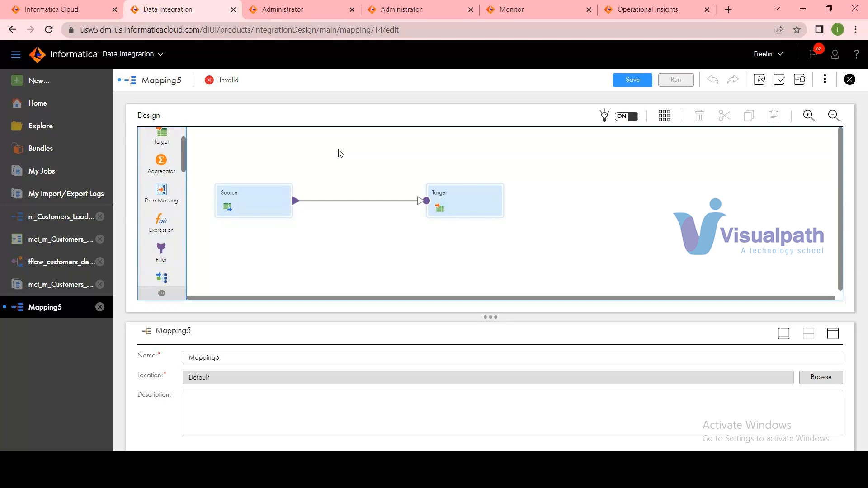
{"action": "left_click_drag", "start_coordinate": [235, 133], "coordinate": [600, 260]}
{"action": "left_click", "coordinate": [600, 261]}
{"action": "left_click", "coordinate": [252, 209]}
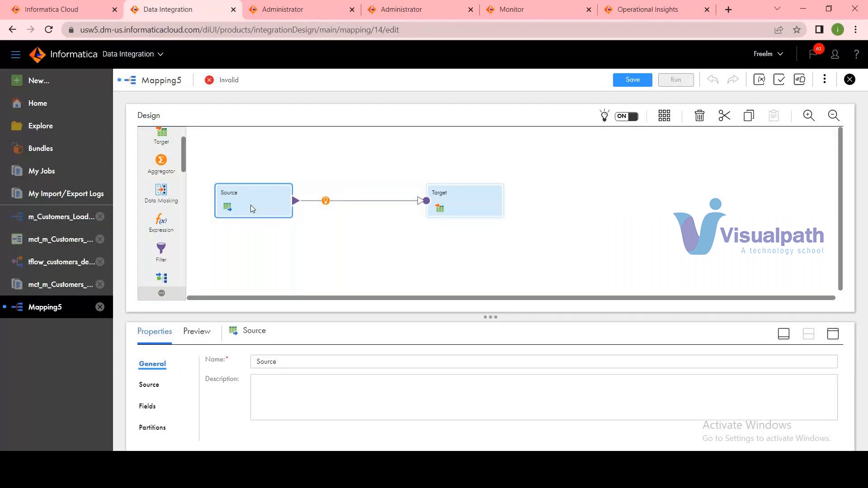
{"action": "left_click", "coordinate": [471, 208]}
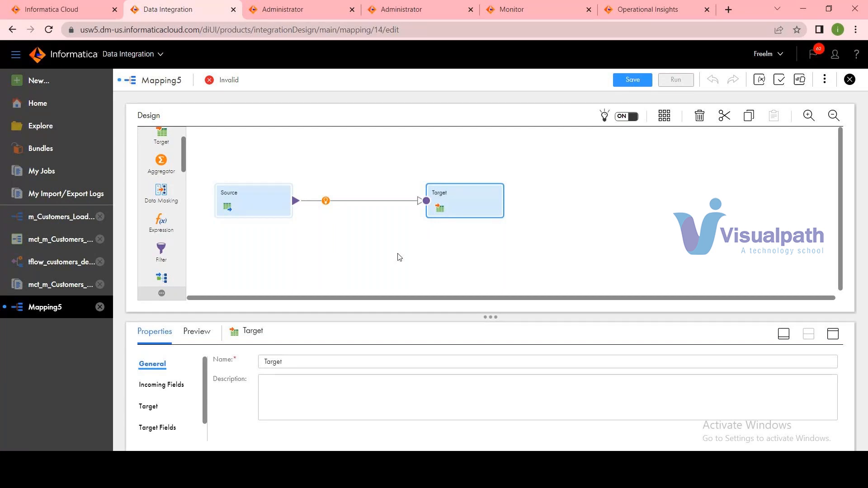
{"action": "scroll", "coordinate": [161, 190], "scroll_direction": "up", "scroll_amount": 1}
{"action": "left_click_drag", "start_coordinate": [161, 264], "coordinate": [322, 194]}
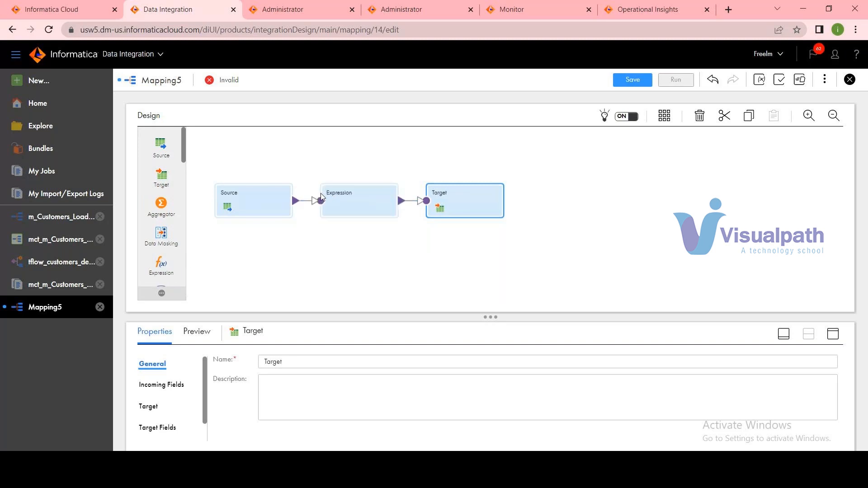
Add a second Source and Target below the existing flow, link them, and select all the transformations on the canvas.
{"action": "left_click_drag", "start_coordinate": [164, 146], "coordinate": [244, 249]}
{"action": "left_click_drag", "start_coordinate": [161, 175], "coordinate": [429, 233]}
{"action": "left_click_drag", "start_coordinate": [305, 233], "coordinate": [422, 226]}
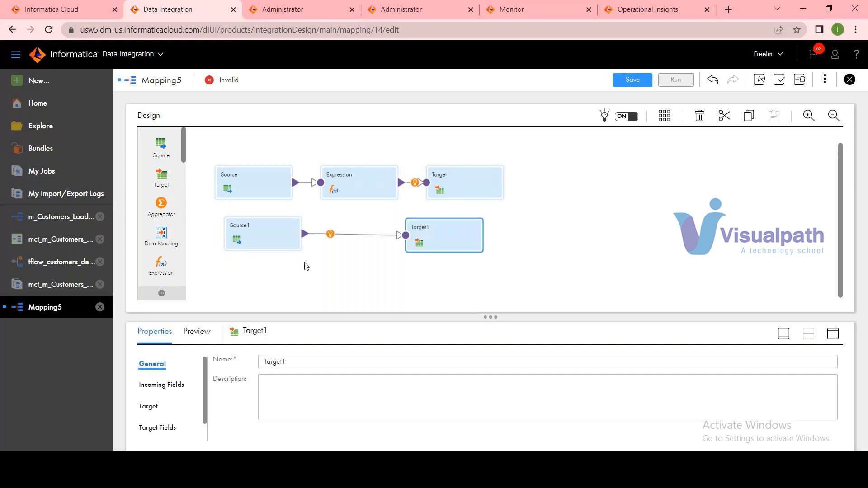
{"action": "left_click_drag", "start_coordinate": [216, 147], "coordinate": [651, 268]}
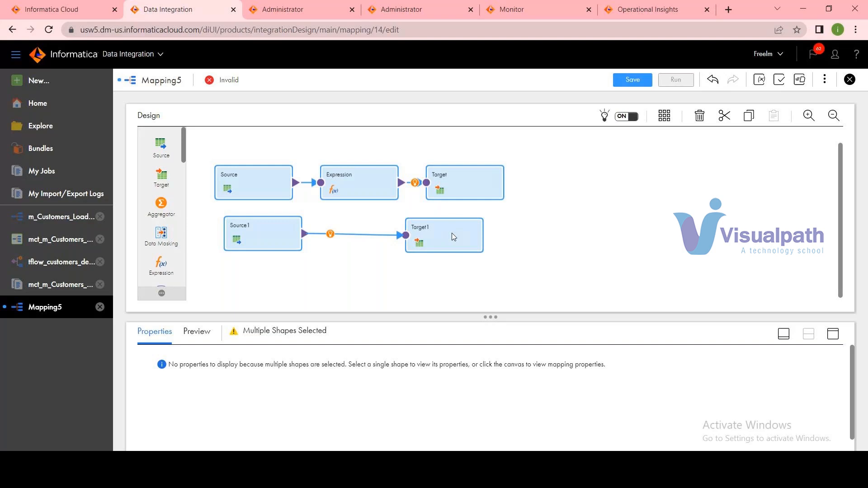
Open the m_Customers_Load_demo mapping and show its Source transformation's fields in the maximized properties view.
{"action": "left_click", "coordinate": [73, 218]}
{"action": "left_click", "coordinate": [253, 210]}
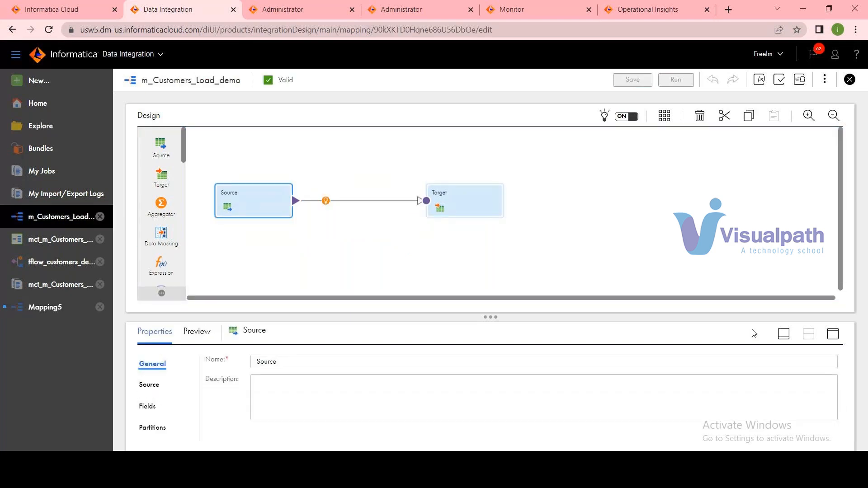
{"action": "left_click", "coordinate": [833, 334]}
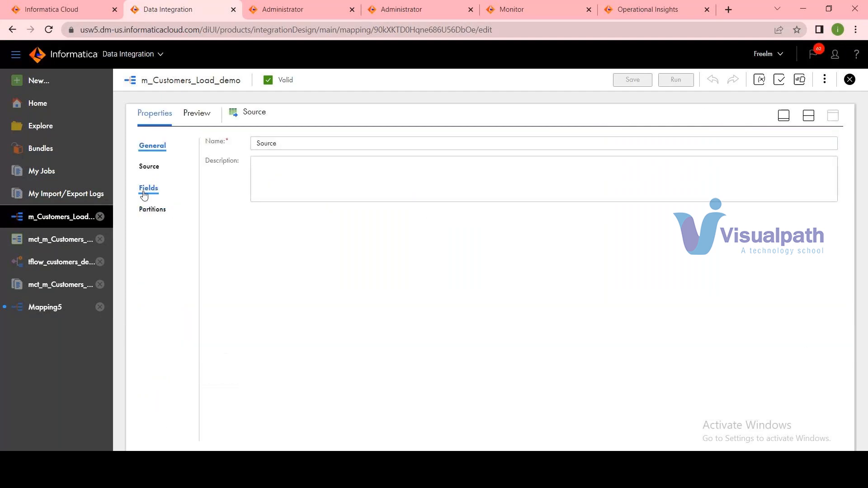
{"action": "left_click", "coordinate": [144, 195]}
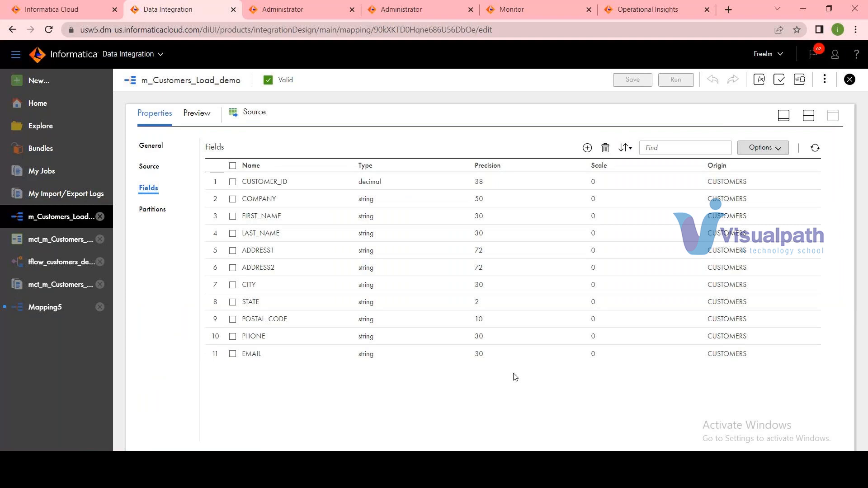
Edit the Source field metadata to give STATE a native precision of 10, and save the mapping.
{"action": "left_click", "coordinate": [233, 302]}
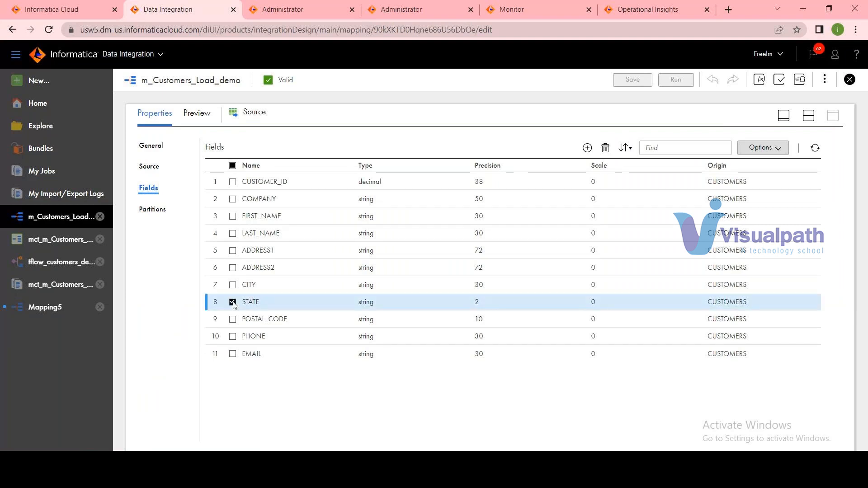
{"action": "left_click", "coordinate": [771, 149]}
{"action": "left_click", "coordinate": [768, 212]}
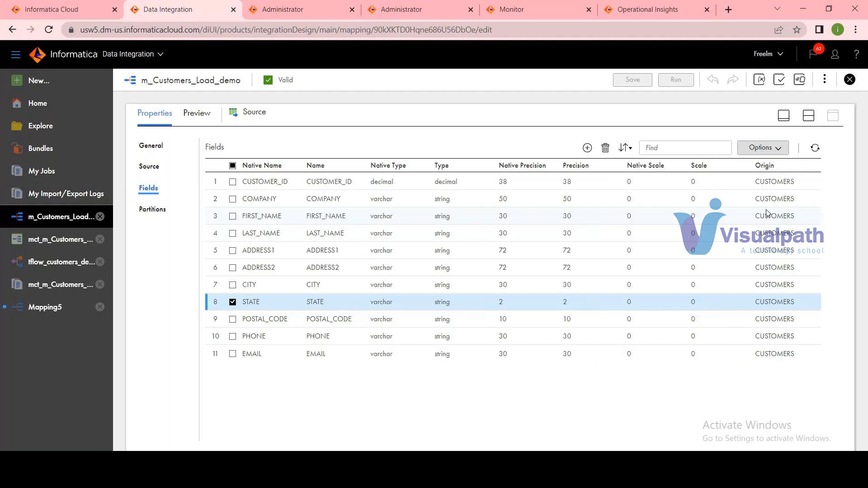
{"action": "left_click", "coordinate": [505, 308]}
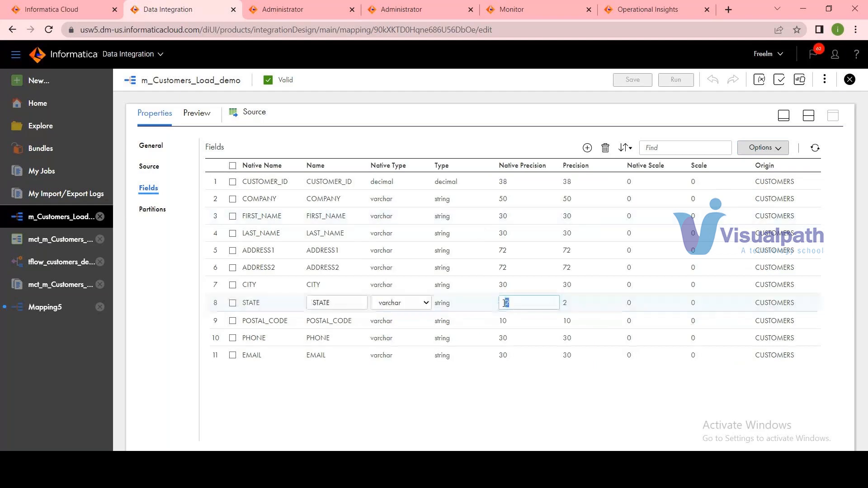
{"action": "type", "text": "10"}
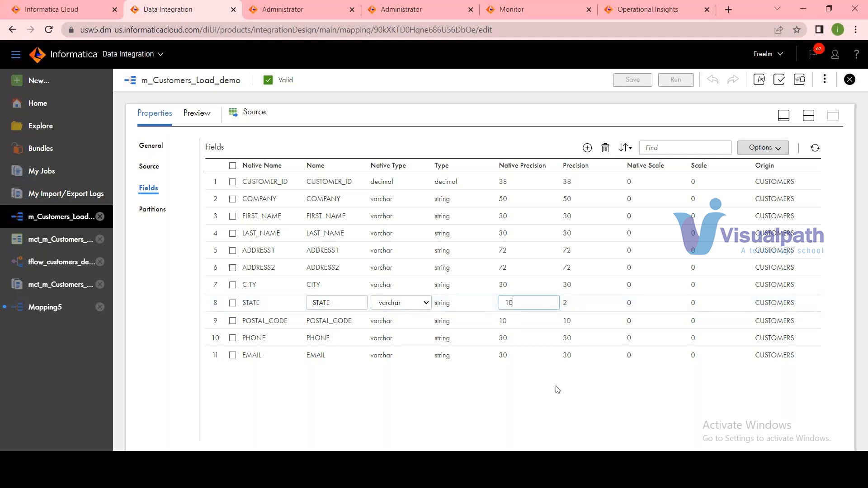
{"action": "left_click", "coordinate": [535, 401]}
{"action": "left_click", "coordinate": [639, 83]}
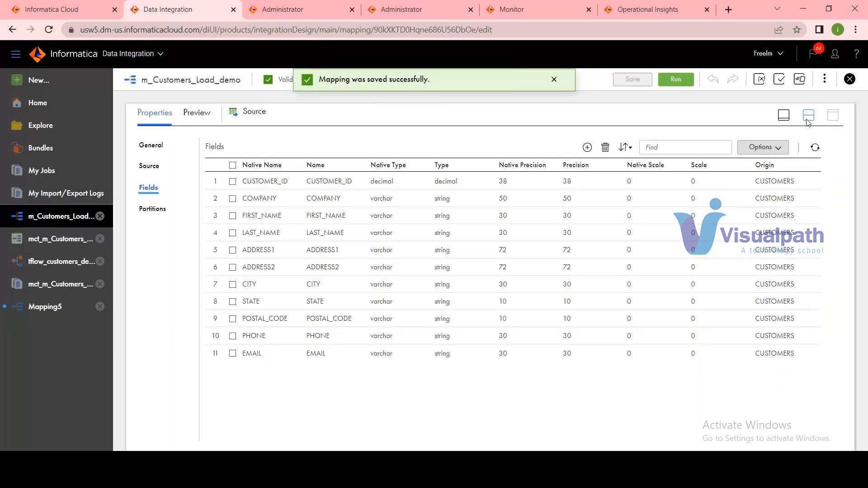
Review the Target transformation's fields in the maximized properties view, and restore the split view.
{"action": "left_click", "coordinate": [808, 116]}
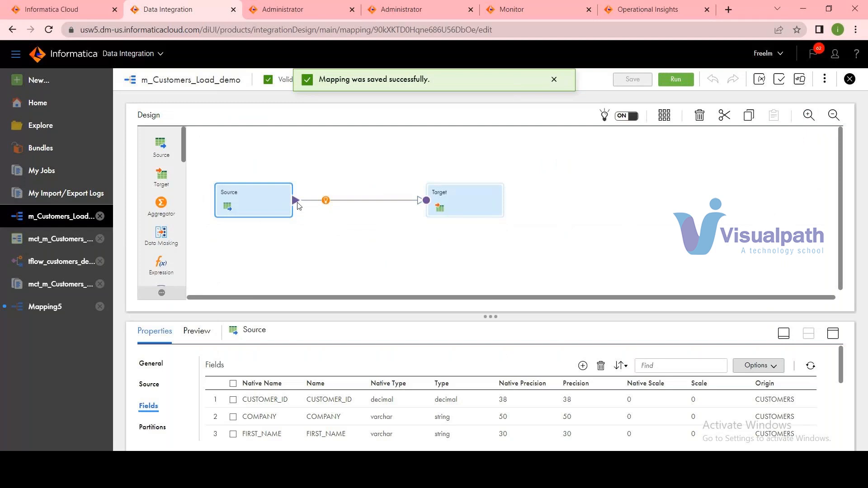
{"action": "left_click", "coordinate": [478, 200]}
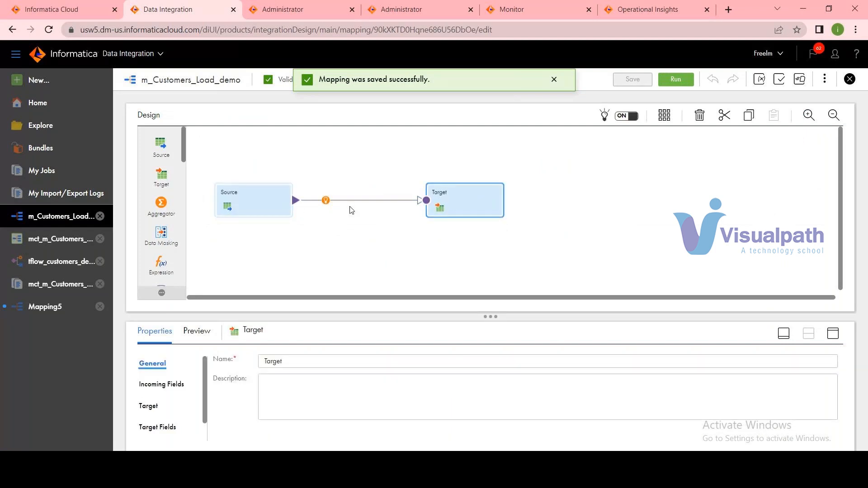
{"action": "left_click", "coordinate": [148, 431]}
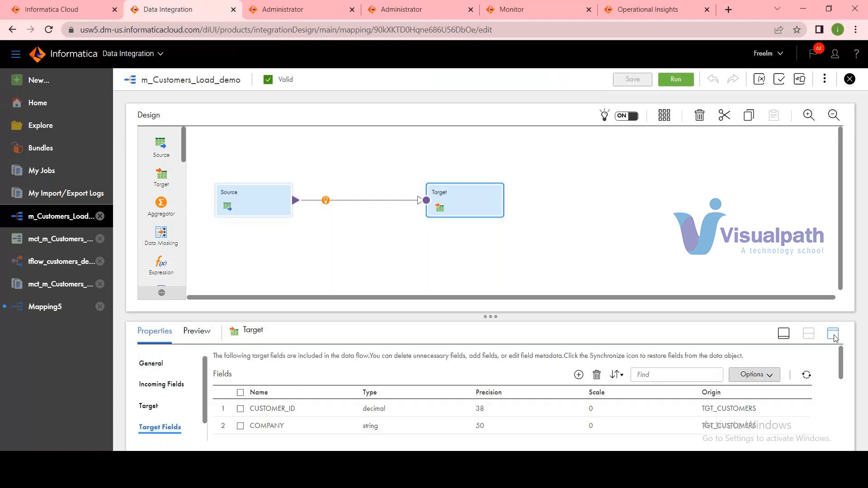
{"action": "left_click", "coordinate": [833, 334]}
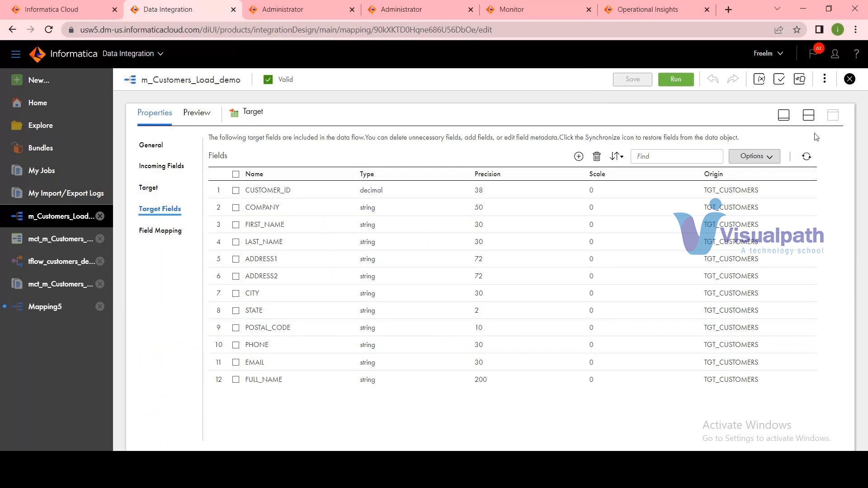
{"action": "left_click", "coordinate": [809, 114]}
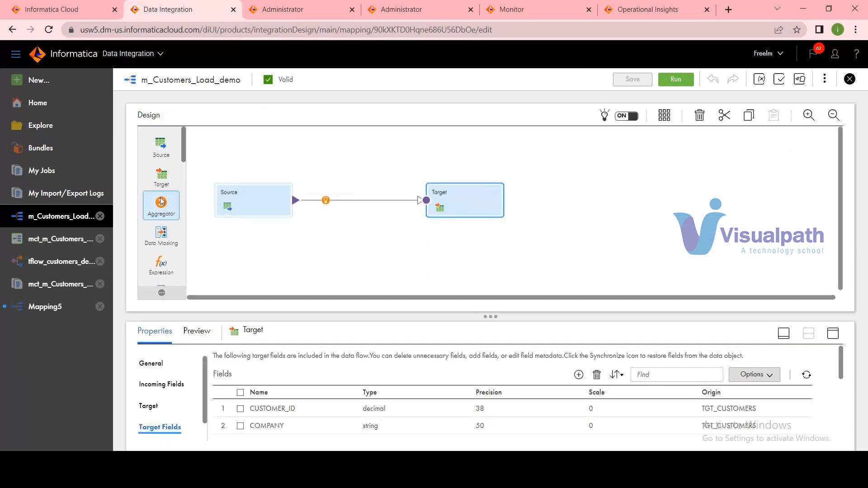
Insert an Expression transformation between Source and Target, and display its incoming fields in the maximized properties view.
{"action": "scroll", "coordinate": [170, 192], "scroll_direction": "down", "scroll_amount": 2}
{"action": "left_click_drag", "start_coordinate": [161, 208], "coordinate": [291, 192]}
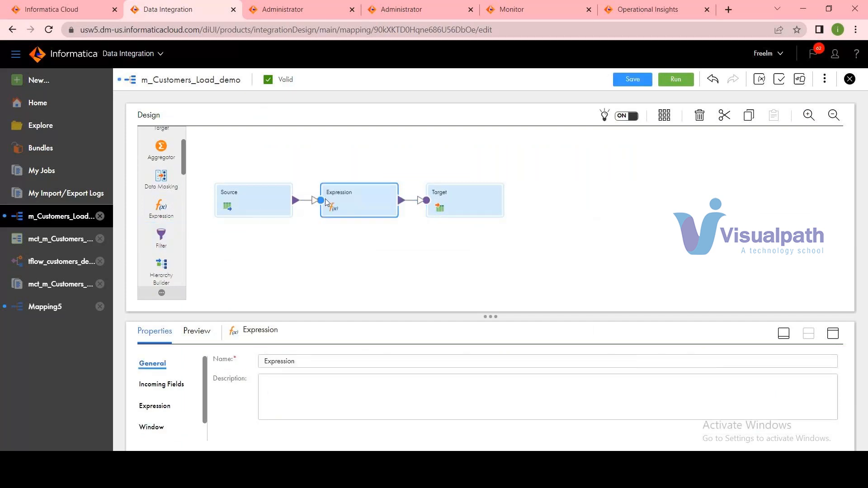
{"action": "left_click", "coordinate": [172, 384]}
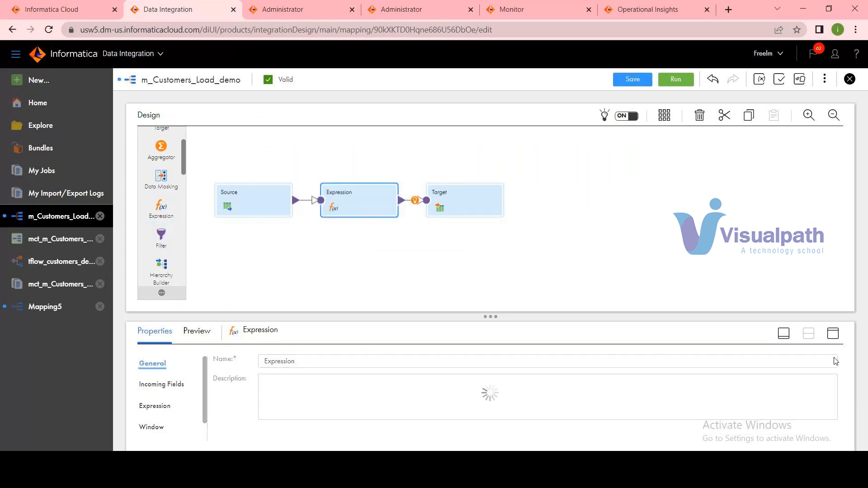
{"action": "left_click", "coordinate": [835, 333]}
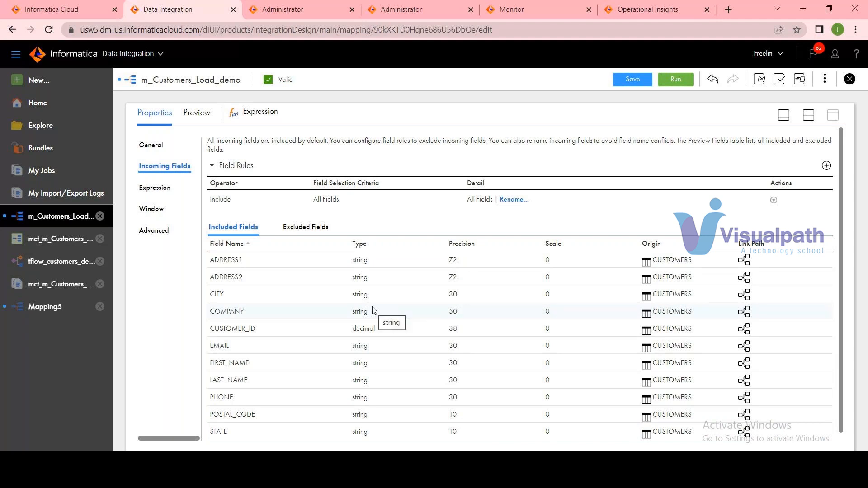
{"action": "mouse_move", "coordinate": [569, 478]}
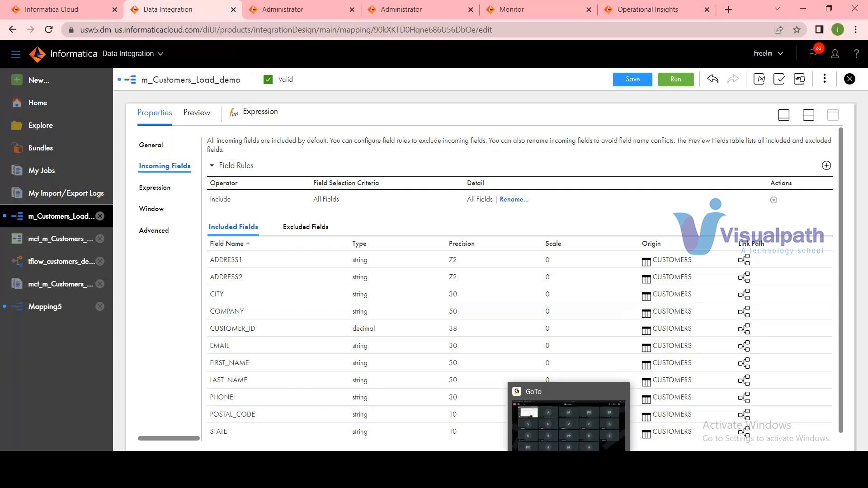
{"action": "left_click", "coordinate": [569, 479]}
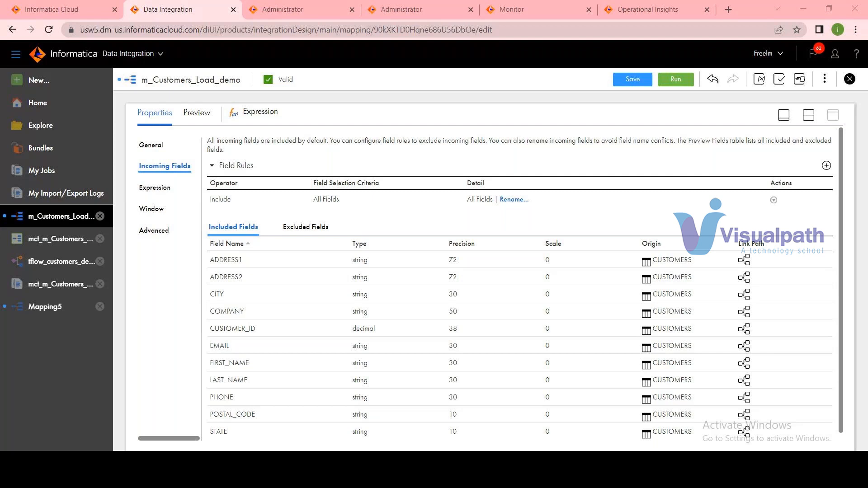
{"action": "mouse_move", "coordinate": [569, 479]}
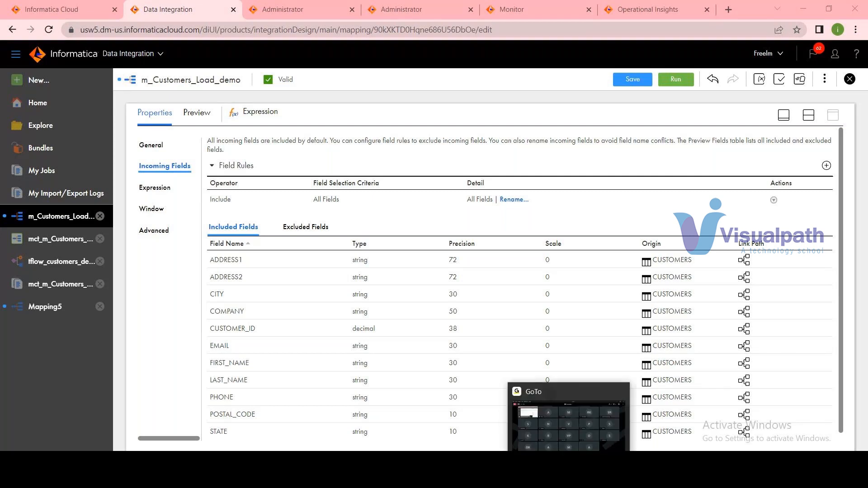
Return to the Data Integration window and start creating a new asset.
{"action": "mouse_move", "coordinate": [513, 478]}
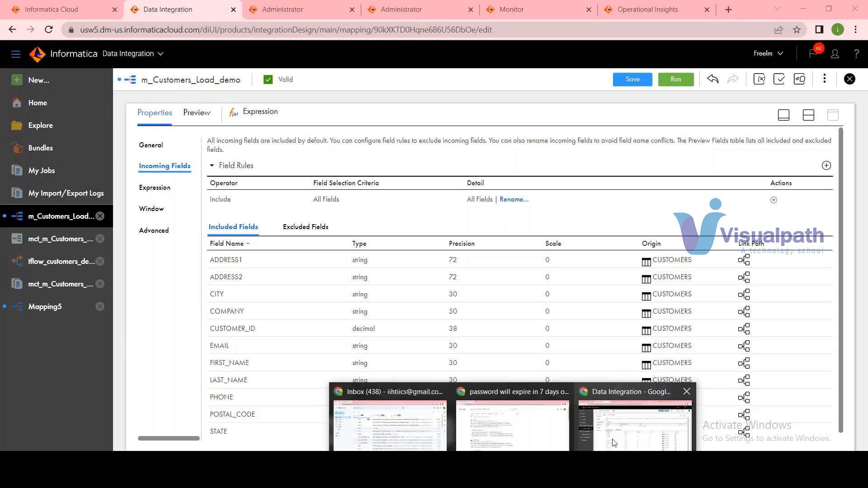
{"action": "left_click", "coordinate": [58, 89]}
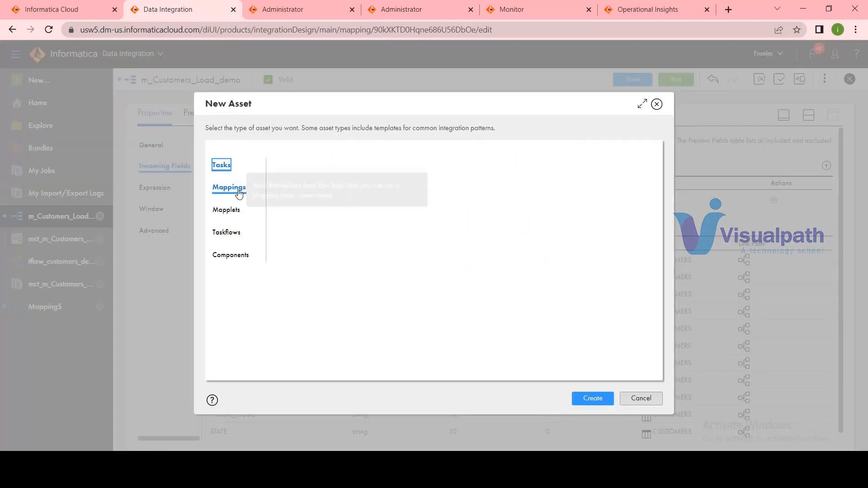
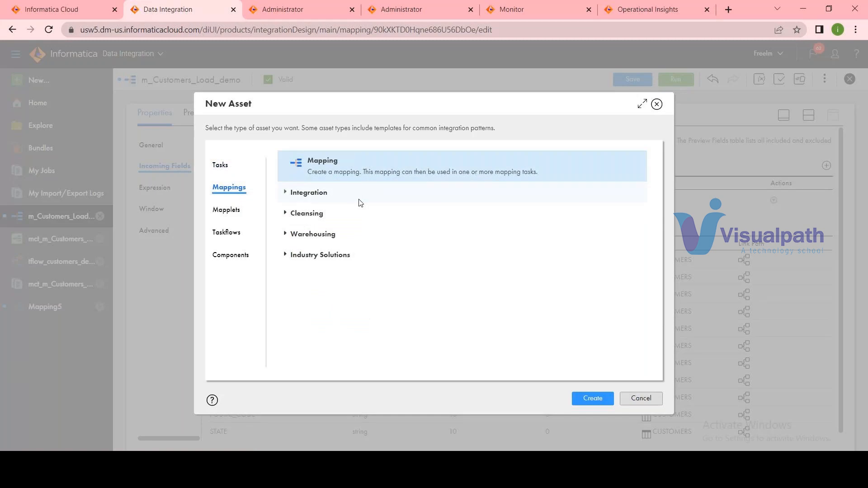
Cancel the new asset and restore the mapping's split design view, with no transformation left selected.
{"action": "left_click", "coordinate": [641, 399]}
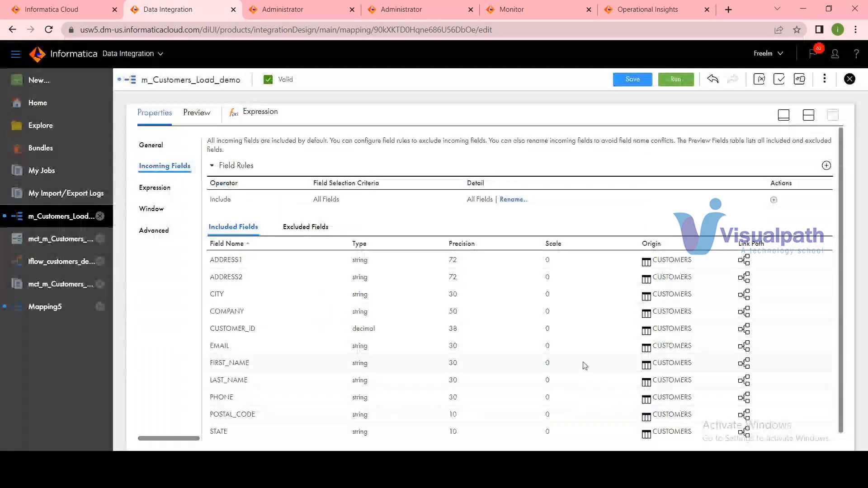
{"action": "left_click", "coordinate": [808, 115]}
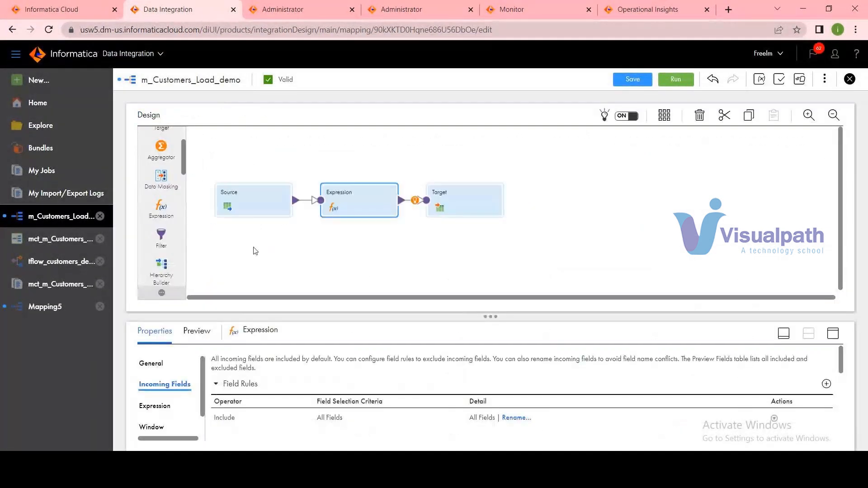
{"action": "left_click", "coordinate": [219, 202]}
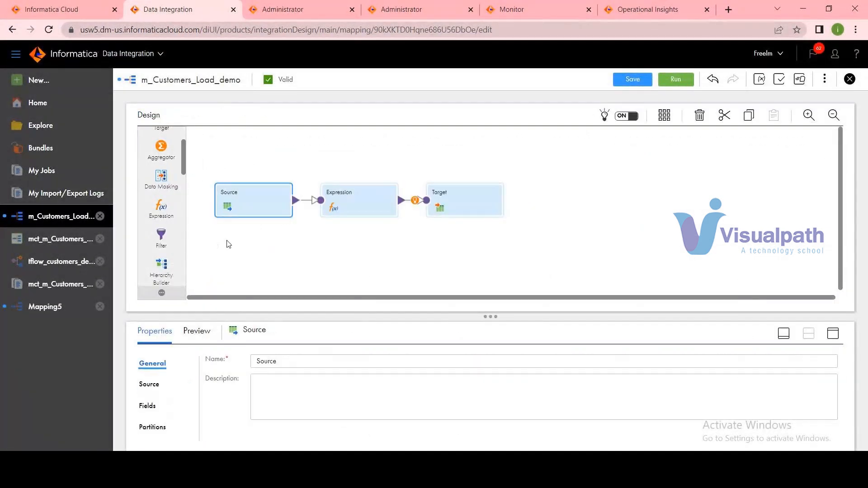
{"action": "left_click", "coordinate": [277, 265]}
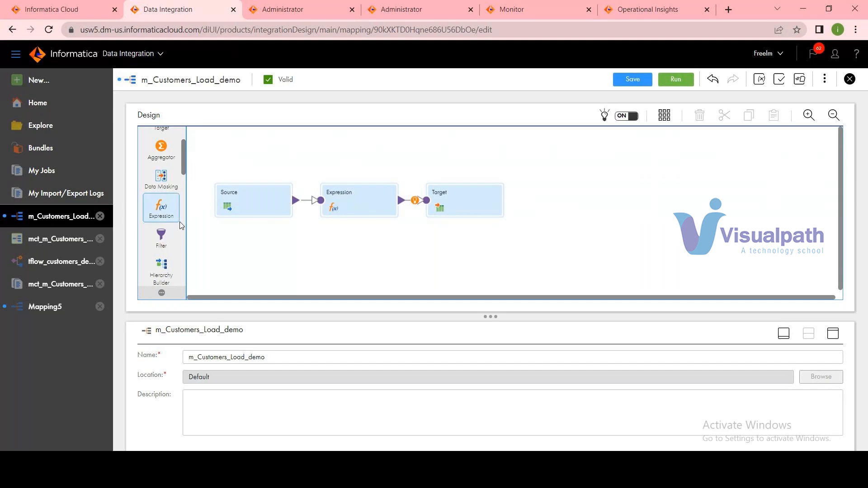
Browse the transformations available in the mapping design palette, and view the task types offered for a new asset.
{"action": "scroll", "coordinate": [181, 224], "scroll_direction": "down", "scroll_amount": 1}
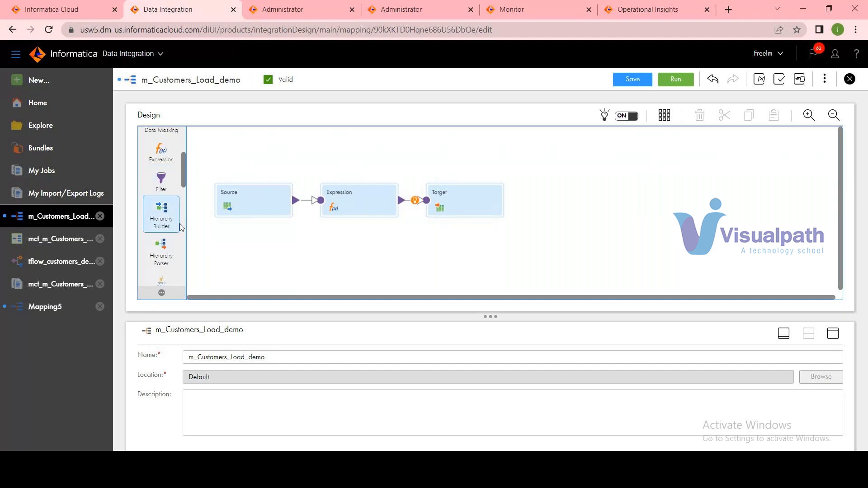
{"action": "scroll", "coordinate": [180, 227], "scroll_direction": "down", "scroll_amount": 1}
{"action": "scroll", "coordinate": [180, 223], "scroll_direction": "down", "scroll_amount": 3}
{"action": "scroll", "coordinate": [180, 224], "scroll_direction": "down", "scroll_amount": 3}
{"action": "scroll", "coordinate": [176, 233], "scroll_direction": "down", "scroll_amount": 2}
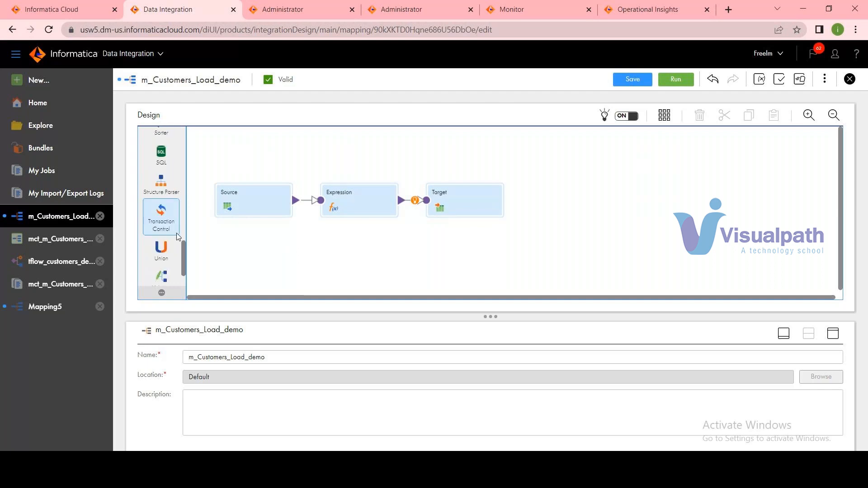
{"action": "scroll", "coordinate": [177, 235], "scroll_direction": "up", "scroll_amount": 5}
{"action": "scroll", "coordinate": [178, 239], "scroll_direction": "up", "scroll_amount": 4}
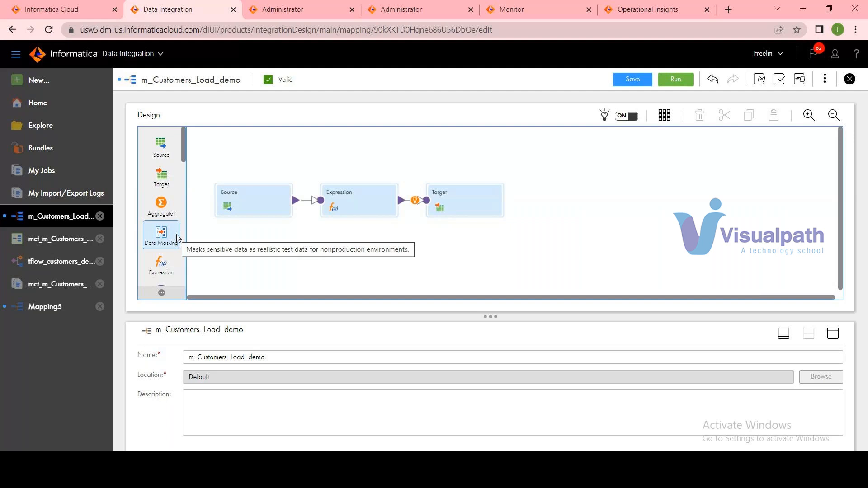
{"action": "left_click", "coordinate": [88, 89]}
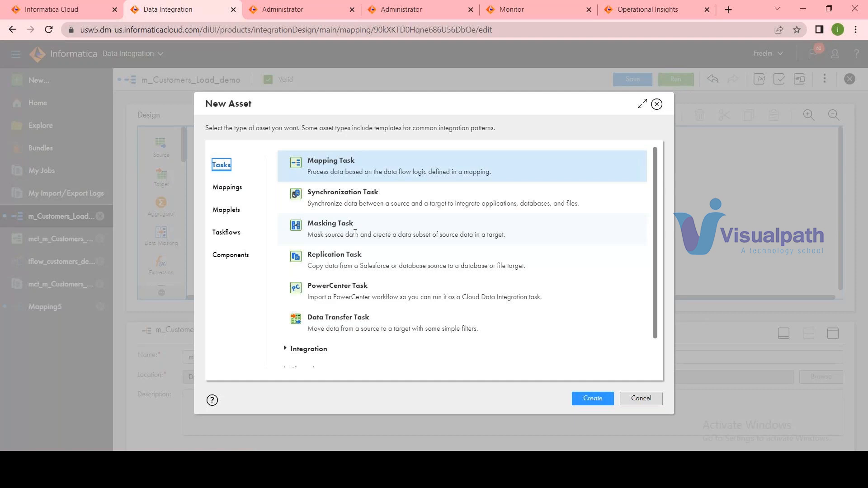
{"action": "left_click", "coordinate": [651, 398]}
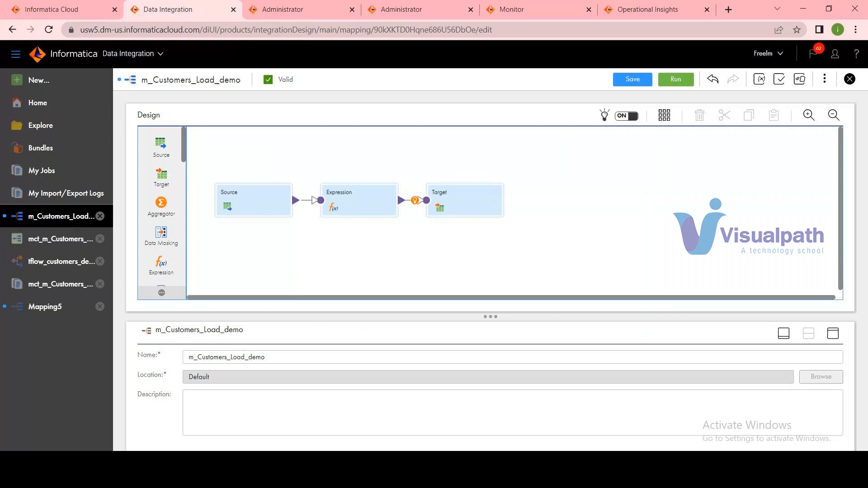
Switch to File Explorer and open the IICS_Training_Course_Content workbook from the IICS_Training folder.
{"action": "left_click", "coordinate": [429, 479]}
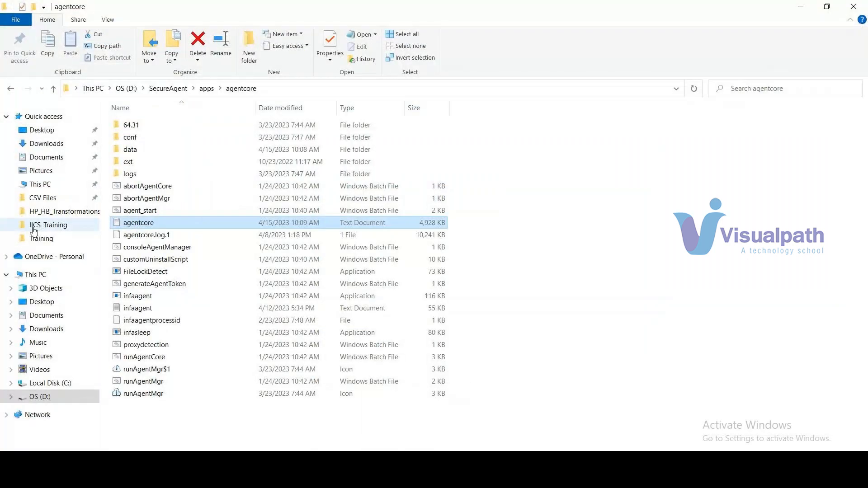
{"action": "left_click", "coordinate": [47, 224]}
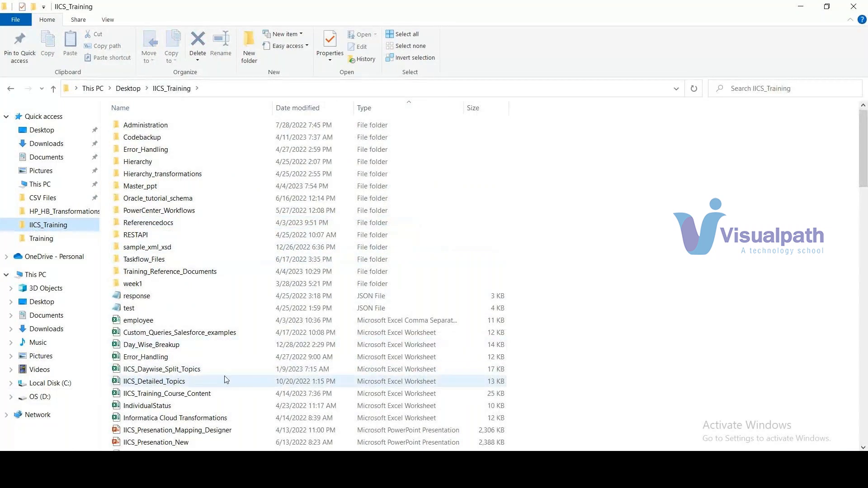
{"action": "double_click", "coordinate": [199, 394]}
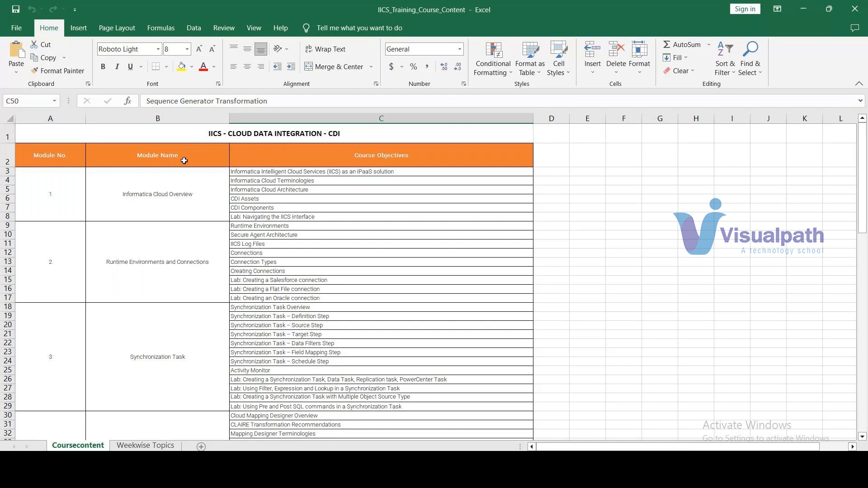
Review course modules 1 to 4 on the Coursecontent sheet, from Informatica Cloud Overview to Cloud Mapping Designer – Basic Transformations.
{"action": "left_click", "coordinate": [207, 220]}
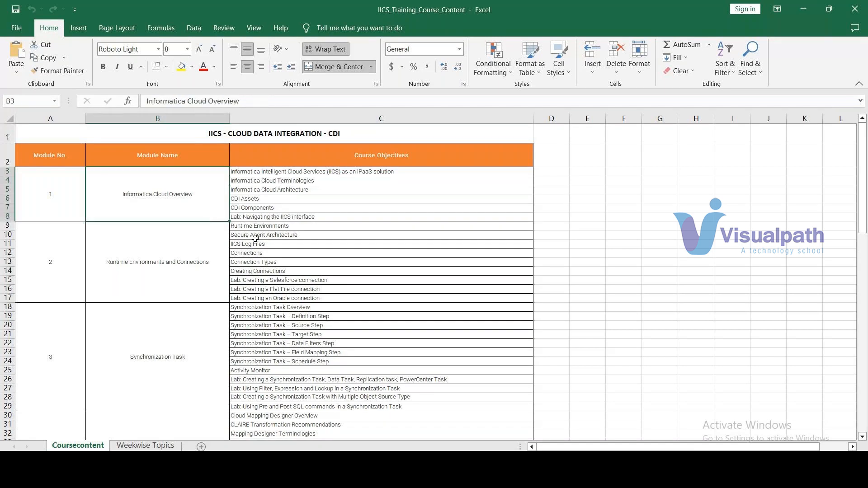
{"action": "left_click", "coordinate": [180, 274]}
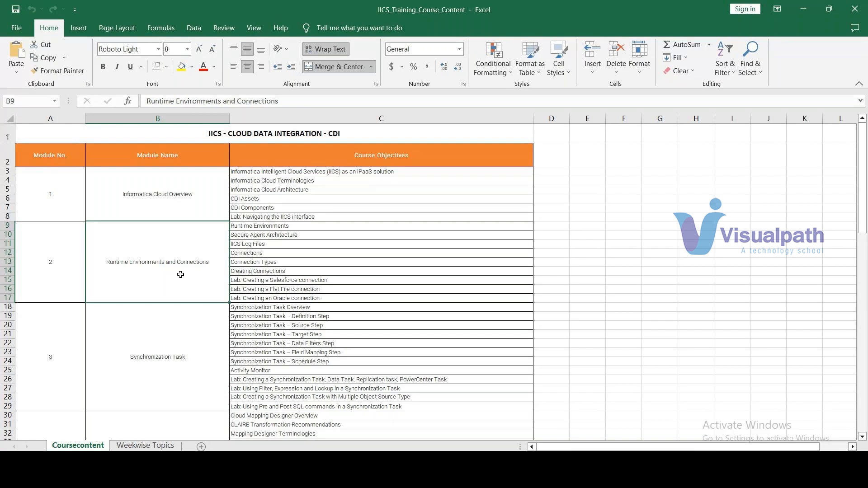
{"action": "scroll", "coordinate": [173, 321], "scroll_direction": "down", "scroll_amount": 2}
{"action": "left_click", "coordinate": [174, 321]}
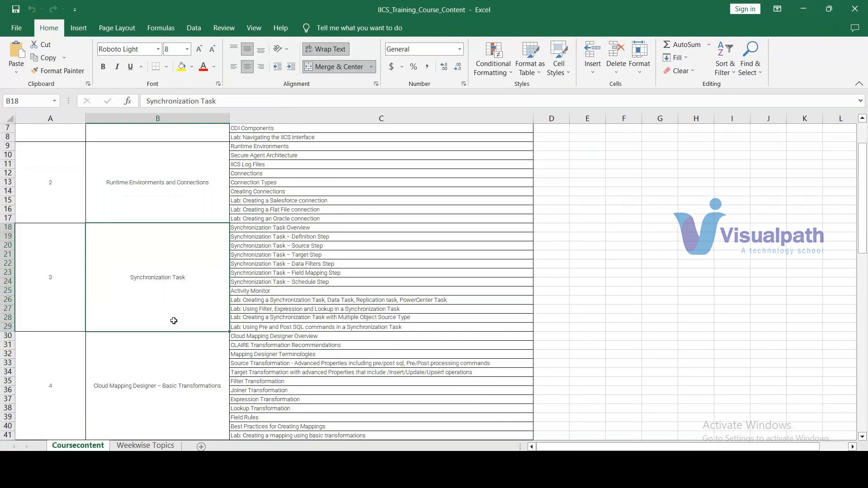
{"action": "left_click", "coordinate": [186, 369]}
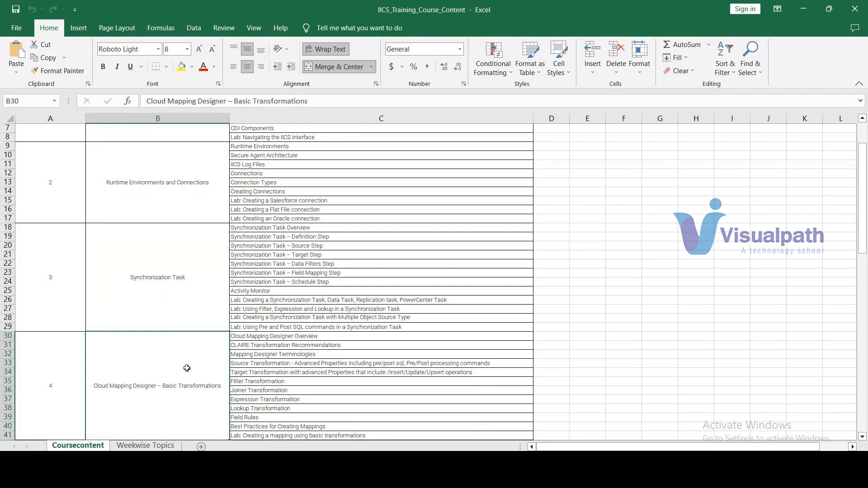
{"action": "scroll", "coordinate": [187, 368], "scroll_direction": "down", "scroll_amount": 1}
{"action": "scroll", "coordinate": [187, 367], "scroll_direction": "down", "scroll_amount": 1}
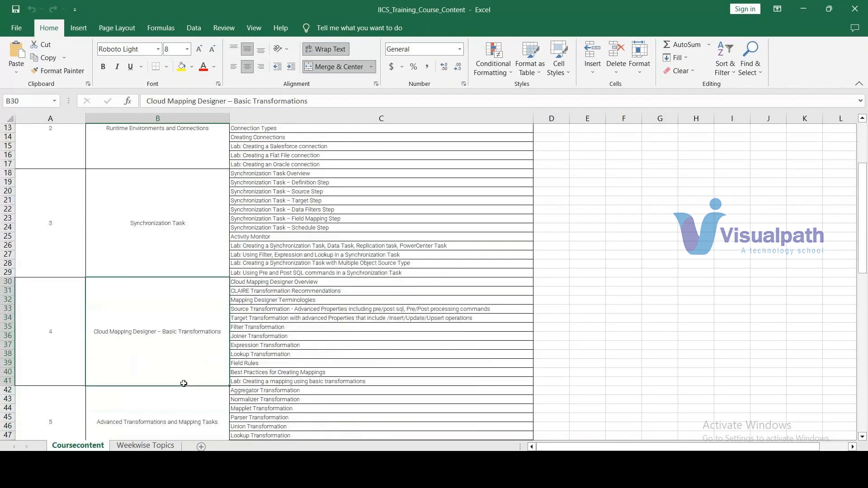
Review the Advanced Transformations and Mapping Tasks and Mapping Parameters modules with their course objectives.
{"action": "scroll", "coordinate": [183, 384], "scroll_direction": "down", "scroll_amount": 1}
{"action": "left_click", "coordinate": [181, 367]}
{"action": "scroll", "coordinate": [181, 367], "scroll_direction": "down", "scroll_amount": 1}
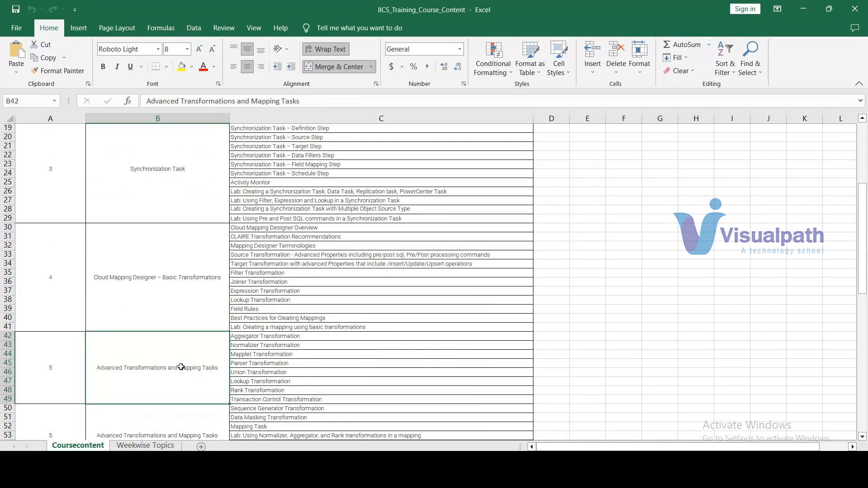
{"action": "scroll", "coordinate": [181, 366], "scroll_direction": "down", "scroll_amount": 2}
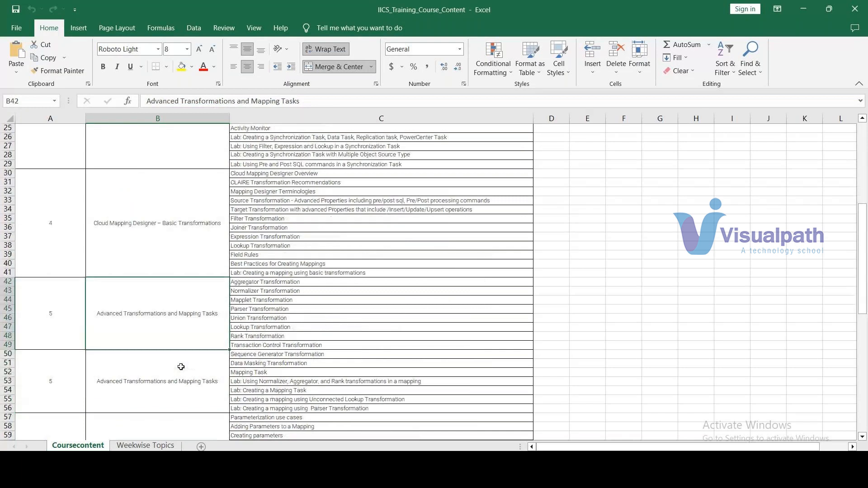
{"action": "scroll", "coordinate": [181, 367], "scroll_direction": "down", "scroll_amount": 1}
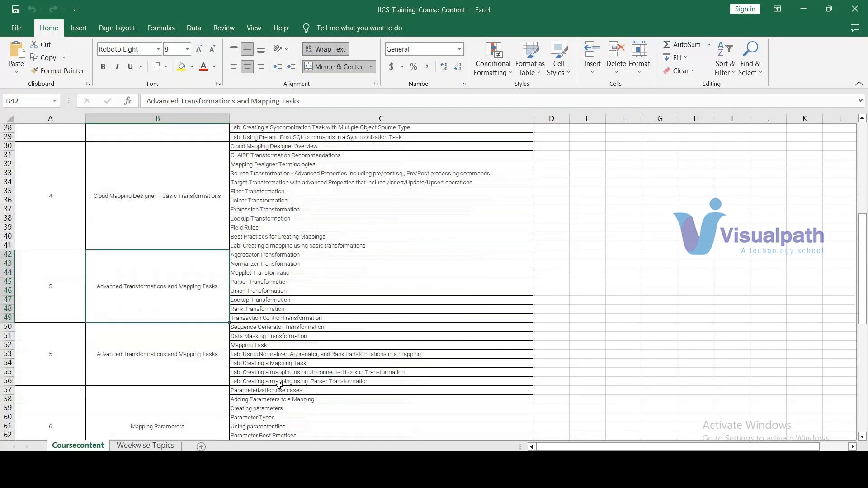
{"action": "scroll", "coordinate": [244, 384], "scroll_direction": "down", "scroll_amount": 1}
{"action": "left_click", "coordinate": [214, 384]}
{"action": "scroll", "coordinate": [181, 378], "scroll_direction": "down", "scroll_amount": 3}
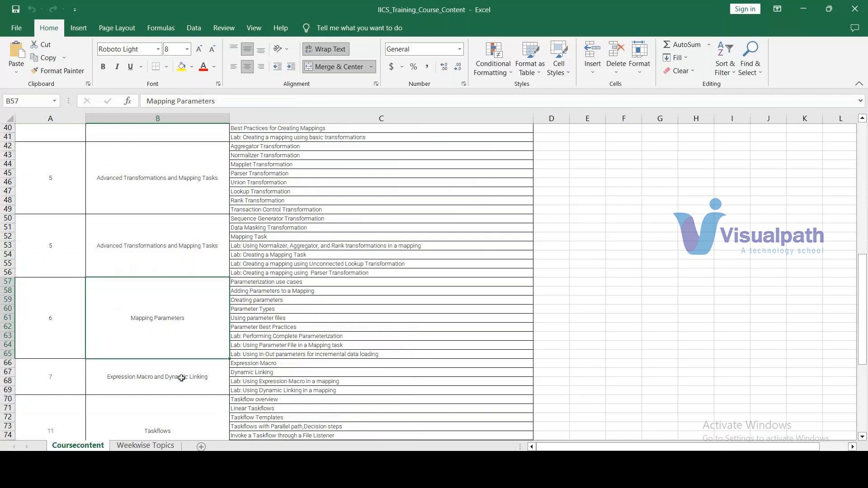
Review the remaining modules, from Expression Macro and Dynamic Linking through Taskflows and Hierarchical Connectivity to the Rest API module.
{"action": "left_click", "coordinate": [182, 378]}
{"action": "scroll", "coordinate": [182, 378], "scroll_direction": "down", "scroll_amount": 2}
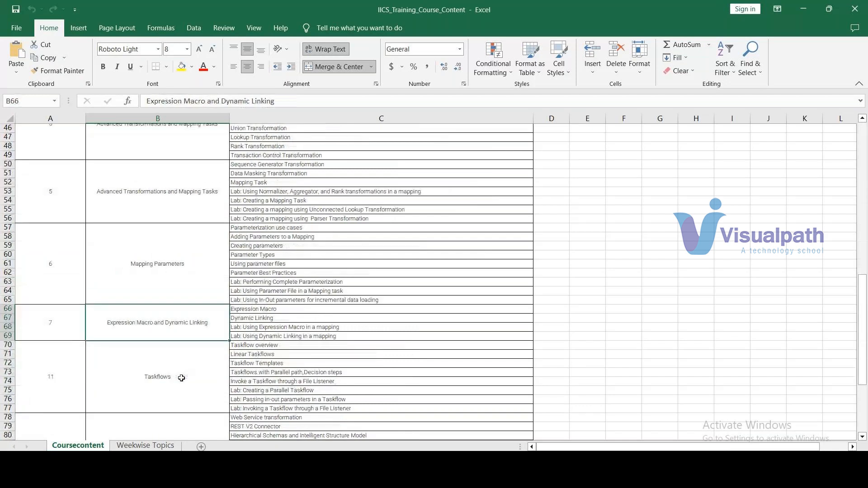
{"action": "scroll", "coordinate": [182, 378], "scroll_direction": "down", "scroll_amount": 2}
{"action": "left_click", "coordinate": [177, 335]}
{"action": "scroll", "coordinate": [177, 334], "scroll_direction": "down", "scroll_amount": 1}
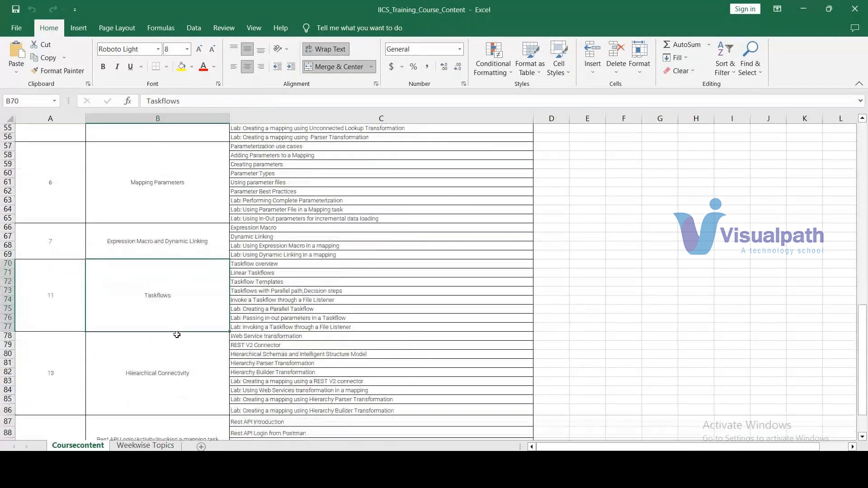
{"action": "left_click", "coordinate": [180, 348]}
{"action": "scroll", "coordinate": [181, 349], "scroll_direction": "down", "scroll_amount": 2}
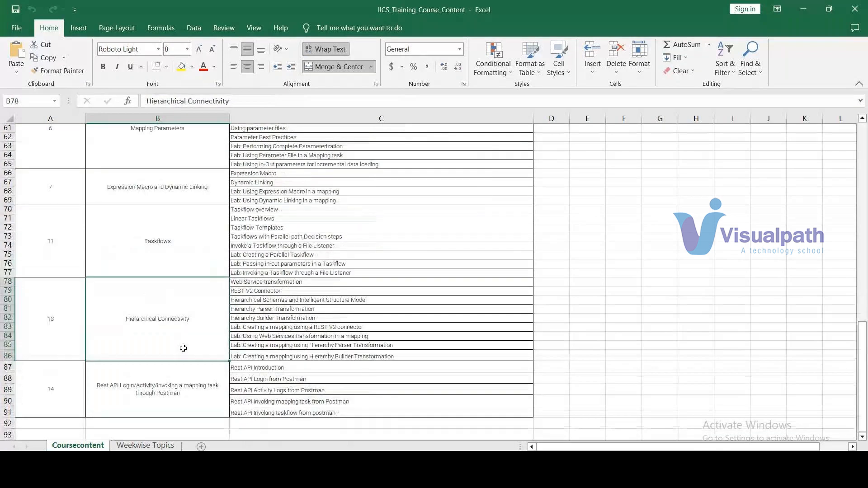
{"action": "left_click", "coordinate": [190, 382]}
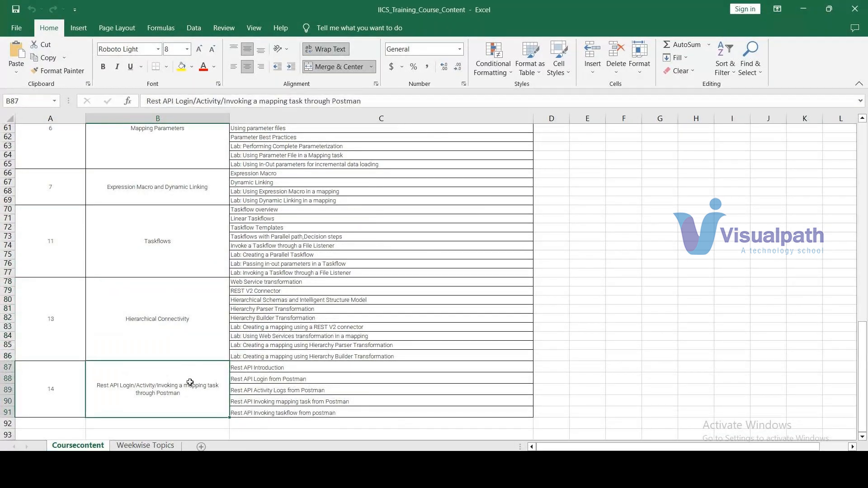
Skim the Weekwise Topics sheet down to the Week 2 topics, and return to its beginning.
{"action": "left_click", "coordinate": [143, 446]}
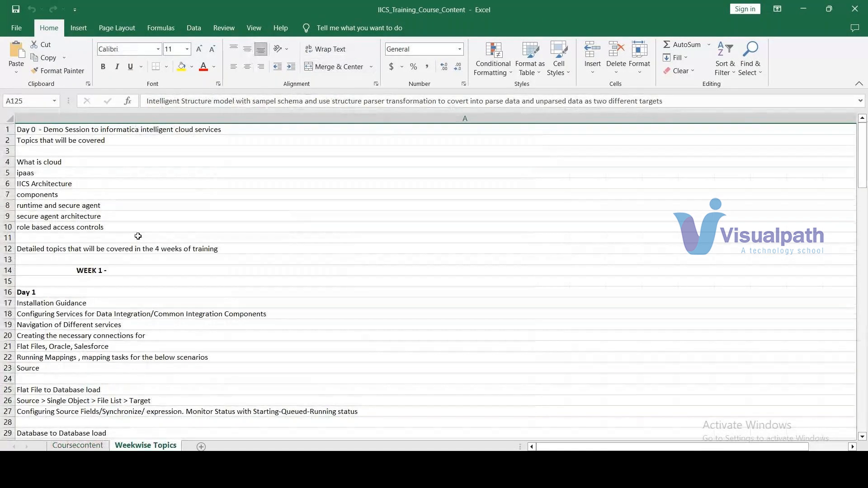
{"action": "scroll", "coordinate": [138, 236], "scroll_direction": "down", "scroll_amount": 6}
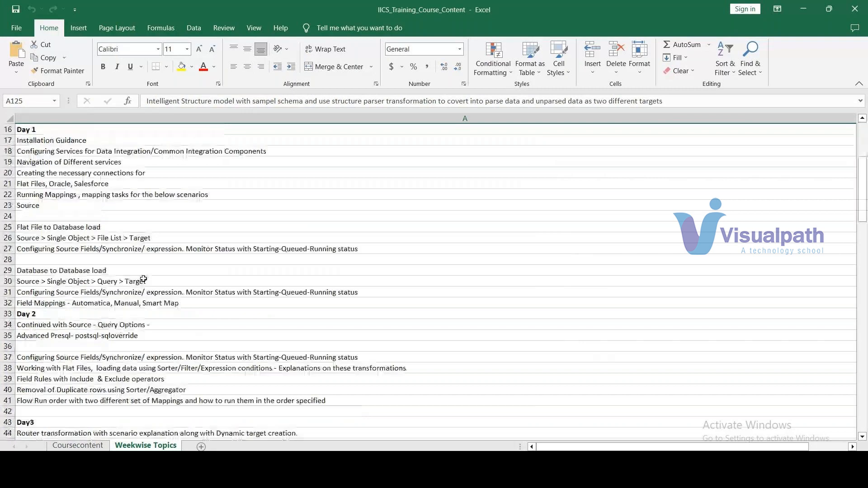
{"action": "scroll", "coordinate": [144, 279], "scroll_direction": "down", "scroll_amount": 7}
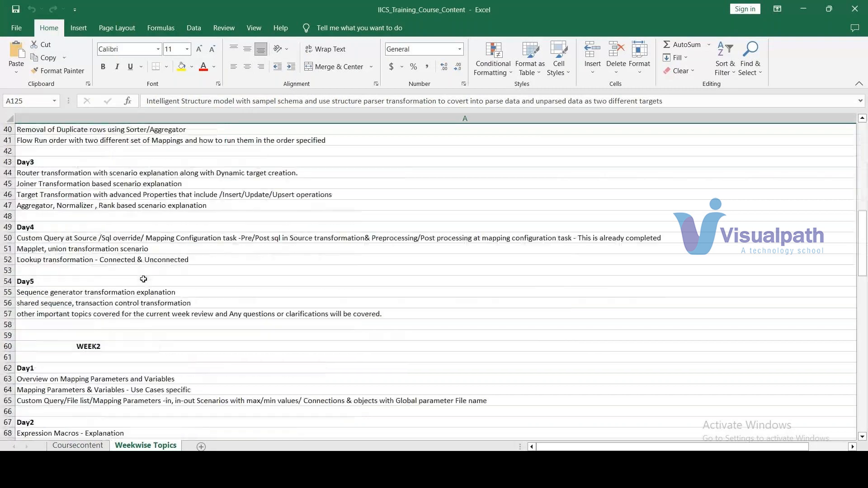
{"action": "scroll", "coordinate": [143, 279], "scroll_direction": "down", "scroll_amount": 1}
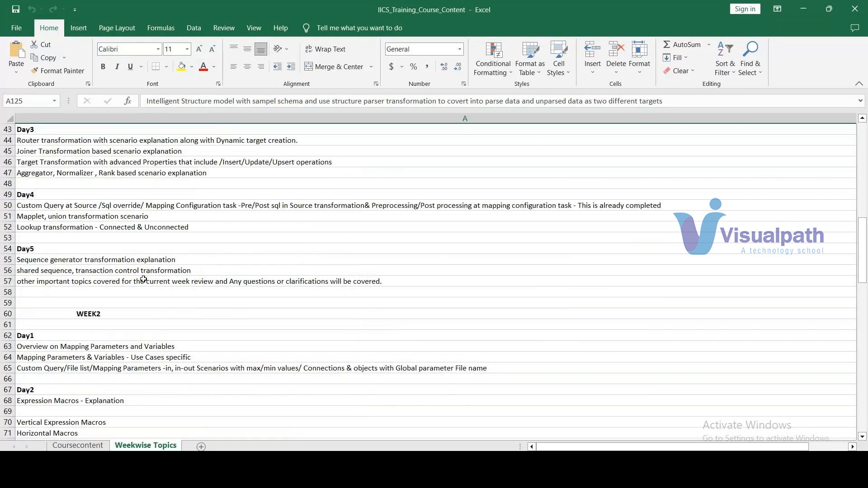
{"action": "scroll", "coordinate": [143, 279], "scroll_direction": "up", "scroll_amount": 3}
{"action": "scroll", "coordinate": [143, 279], "scroll_direction": "up", "scroll_amount": 11}
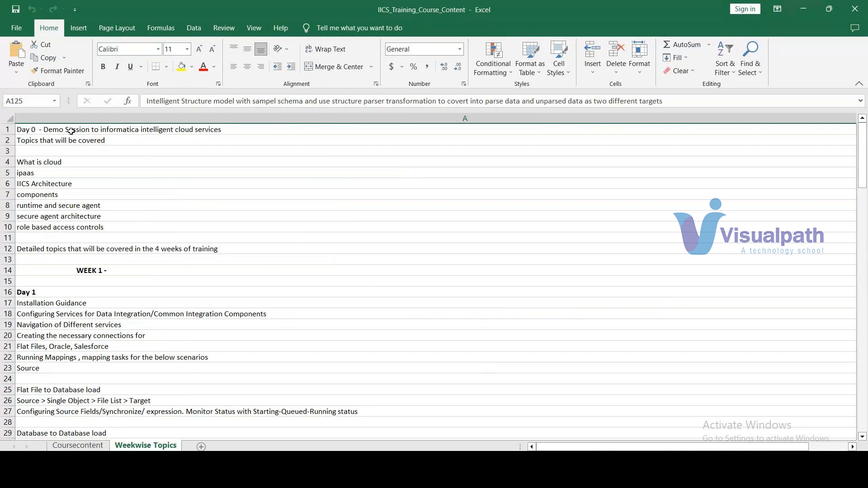
Highlight the Day 0 demo session topics, and the Week 1 Day 1 topics in rows 17 to 23.
{"action": "left_click_drag", "start_coordinate": [69, 140], "coordinate": [134, 256]}
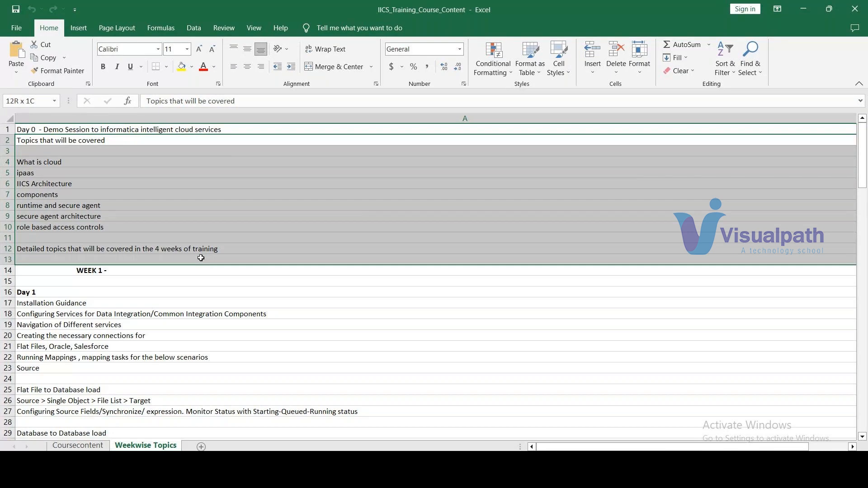
{"action": "left_click_drag", "start_coordinate": [201, 258], "coordinate": [198, 253]}
{"action": "scroll", "coordinate": [64, 274], "scroll_direction": "down", "scroll_amount": 1}
{"action": "left_click_drag", "start_coordinate": [65, 274], "coordinate": [75, 334]}
{"action": "scroll", "coordinate": [83, 325], "scroll_direction": "down", "scroll_amount": 1}
{"action": "scroll", "coordinate": [82, 325], "scroll_direction": "down", "scroll_amount": 2}
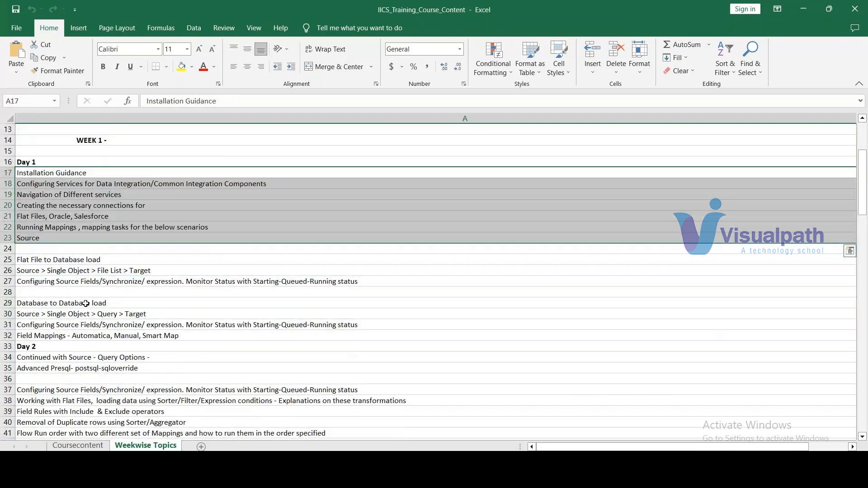
Review the Week 1 Day 2 topics, and highlight the Day 3 topics in rows 44 to 47.
{"action": "scroll", "coordinate": [86, 303], "scroll_direction": "down", "scroll_amount": 1}
{"action": "scroll", "coordinate": [122, 313], "scroll_direction": "down", "scroll_amount": 1}
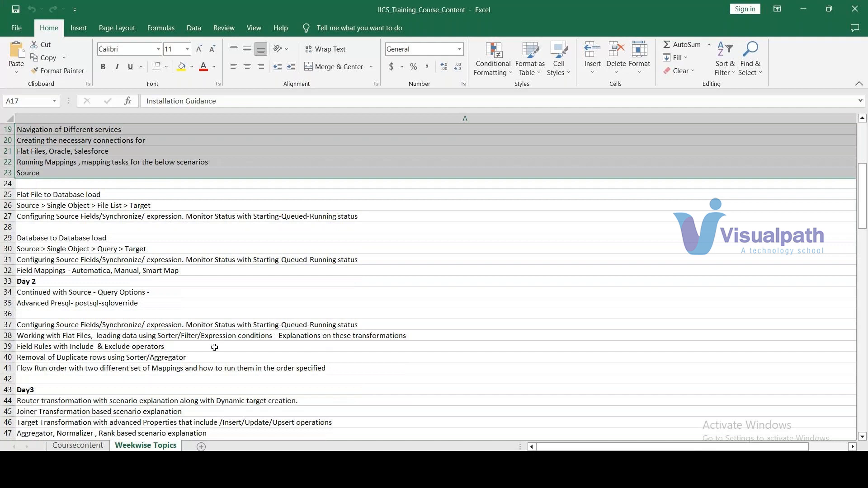
{"action": "scroll", "coordinate": [215, 350], "scroll_direction": "down", "scroll_amount": 1}
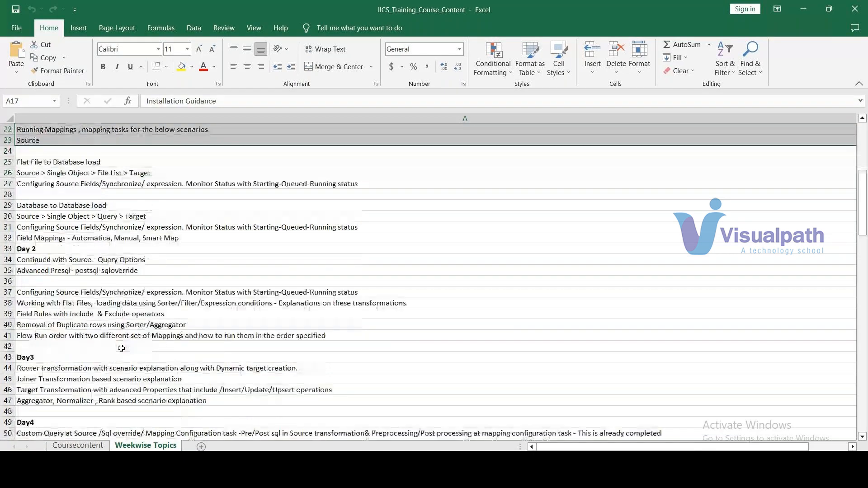
{"action": "scroll", "coordinate": [121, 349], "scroll_direction": "down", "scroll_amount": 1}
{"action": "left_click_drag", "start_coordinate": [122, 341], "coordinate": [144, 368]}
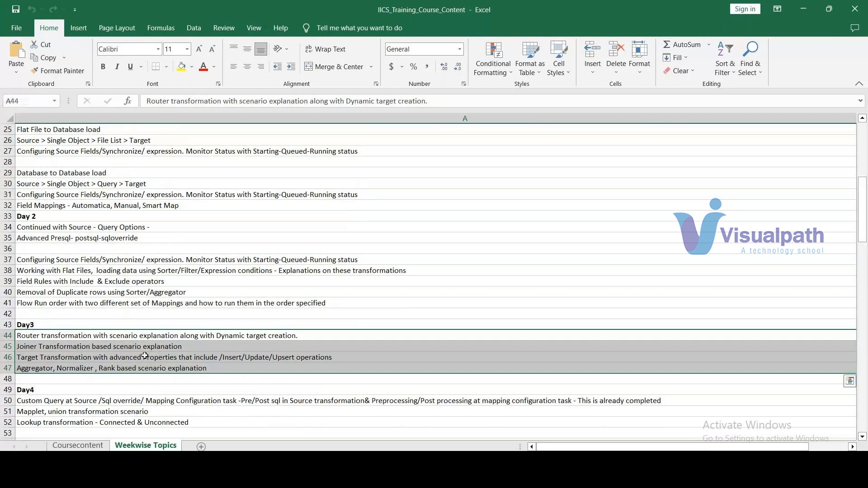
Review the Week 1 Day 4 and Day 5 topics, selecting the mapplet topic in row 51 and the transaction control topic in row 56.
{"action": "scroll", "coordinate": [357, 348], "scroll_direction": "down", "scroll_amount": 2}
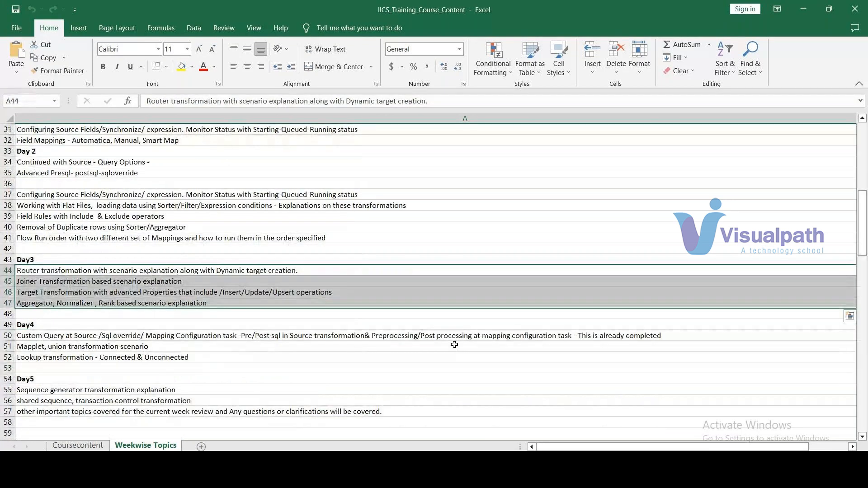
{"action": "left_click", "coordinate": [131, 347]}
{"action": "scroll", "coordinate": [188, 357], "scroll_direction": "down", "scroll_amount": 3}
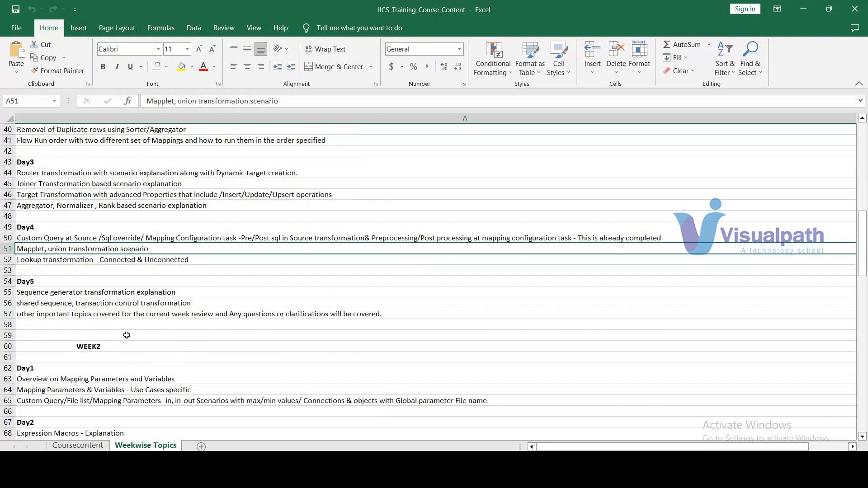
{"action": "left_click", "coordinate": [132, 304]}
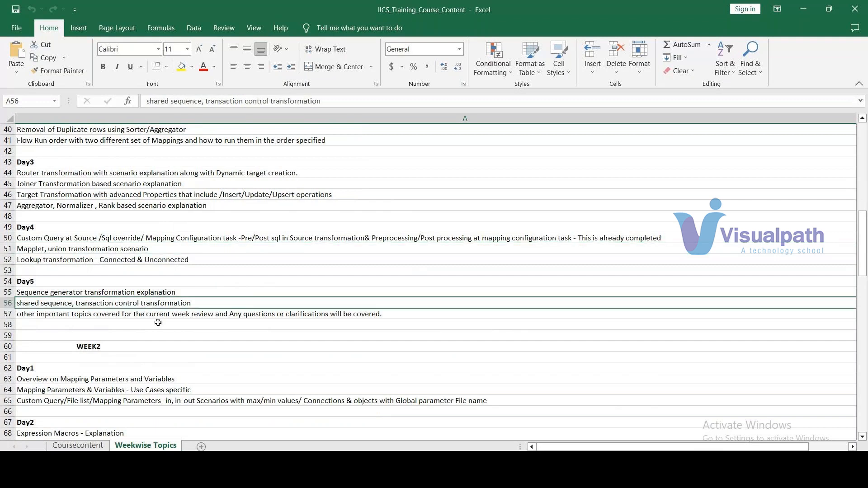
Review the Week 2 topics, from mapping parameters and expression macros through synchronization and replication tasks to the hierarchy transformations.
{"action": "scroll", "coordinate": [158, 323], "scroll_direction": "down", "scroll_amount": 2}
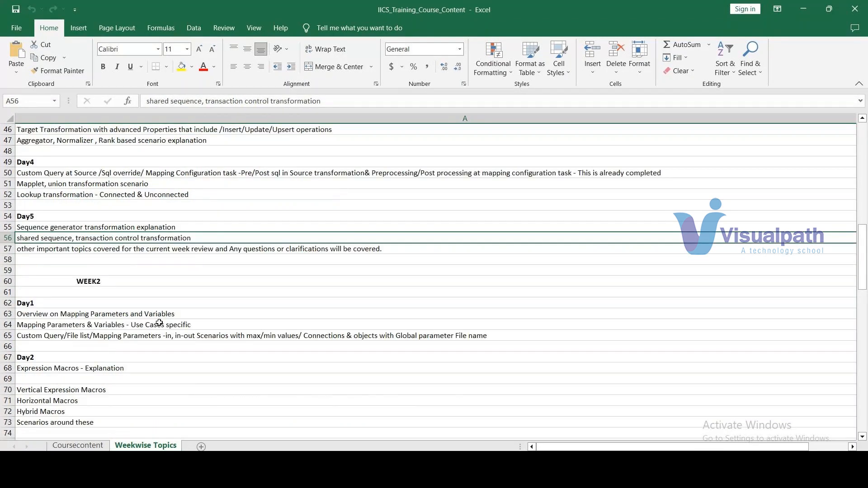
{"action": "scroll", "coordinate": [159, 323], "scroll_direction": "down", "scroll_amount": 2}
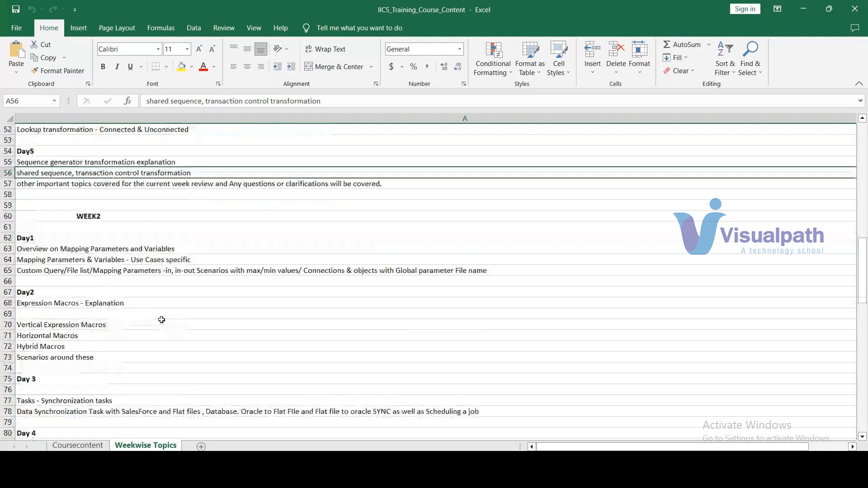
{"action": "scroll", "coordinate": [162, 319], "scroll_direction": "down", "scroll_amount": 3}
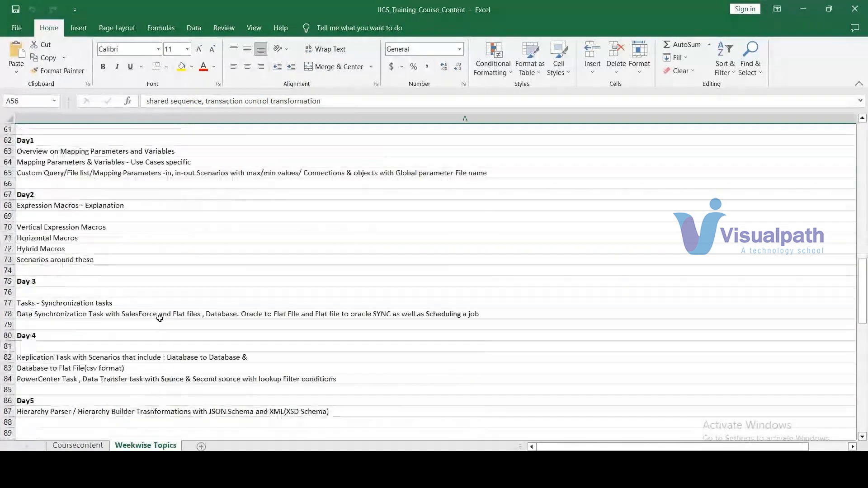
{"action": "scroll", "coordinate": [159, 319], "scroll_direction": "down", "scroll_amount": 1}
{"action": "scroll", "coordinate": [160, 319], "scroll_direction": "down", "scroll_amount": 1}
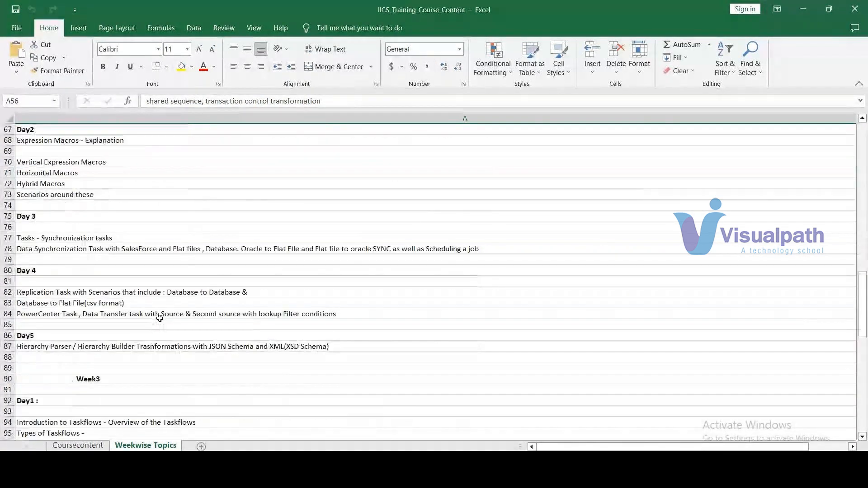
Review the first Week 3 taskflow topics, and highlight the Day 2 topics in rows 102 and 103.
{"action": "scroll", "coordinate": [160, 318], "scroll_direction": "down", "scroll_amount": 2}
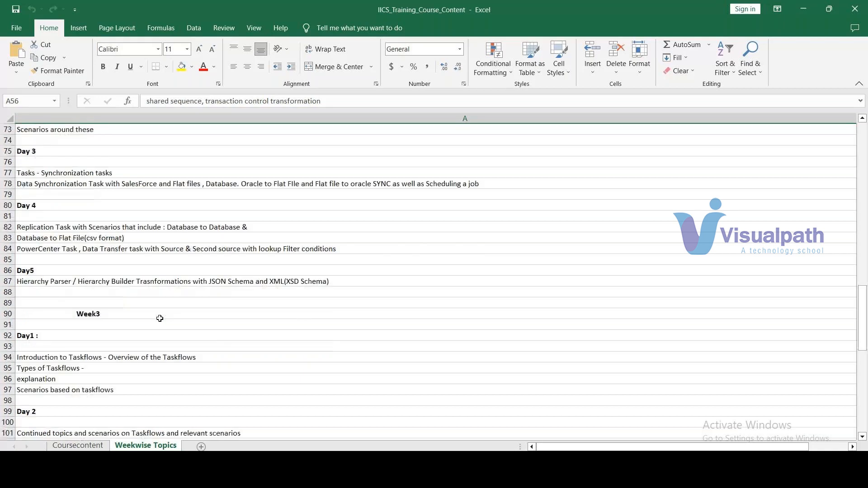
{"action": "scroll", "coordinate": [160, 318], "scroll_direction": "down", "scroll_amount": 2}
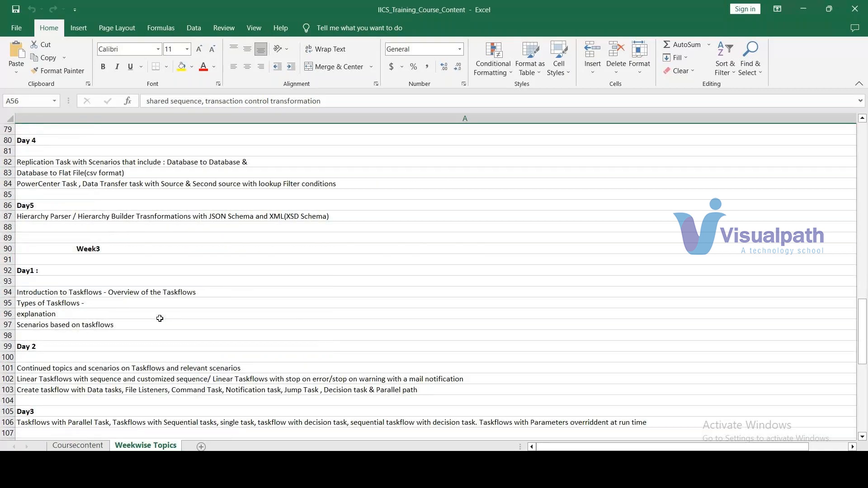
{"action": "scroll", "coordinate": [159, 319], "scroll_direction": "down", "scroll_amount": 2}
{"action": "scroll", "coordinate": [159, 319], "scroll_direction": "down", "scroll_amount": 2}
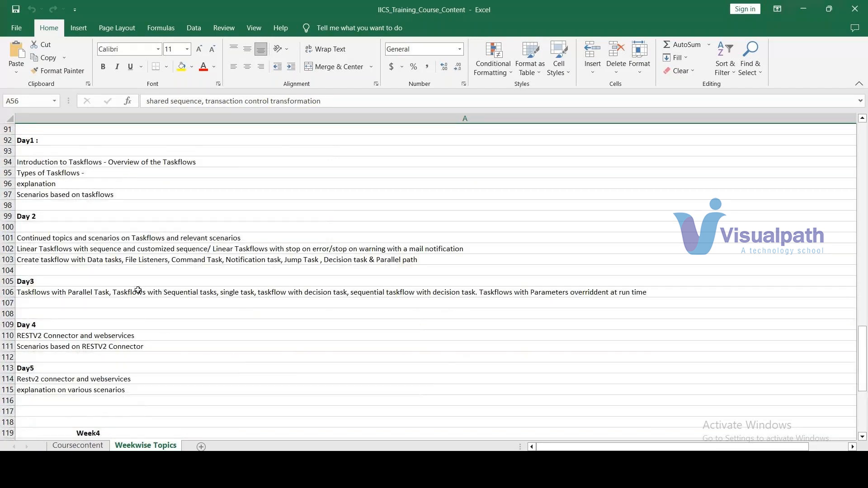
{"action": "left_click", "coordinate": [133, 250]}
{"action": "left_click_drag", "start_coordinate": [133, 250], "coordinate": [139, 259]}
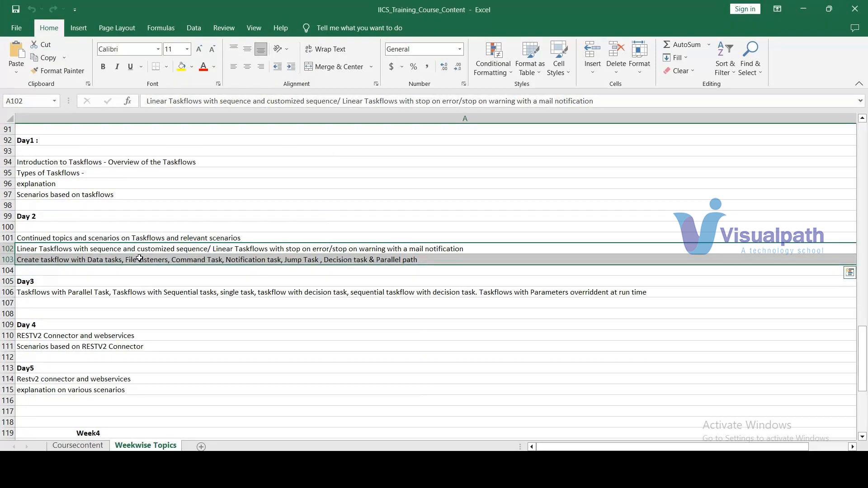
Go through the Week 3 Day 3 to Day 5 topics on taskflows and the RESTV2 connector, row by row.
{"action": "key", "text": "Down"}
{"action": "key", "text": "Down"}
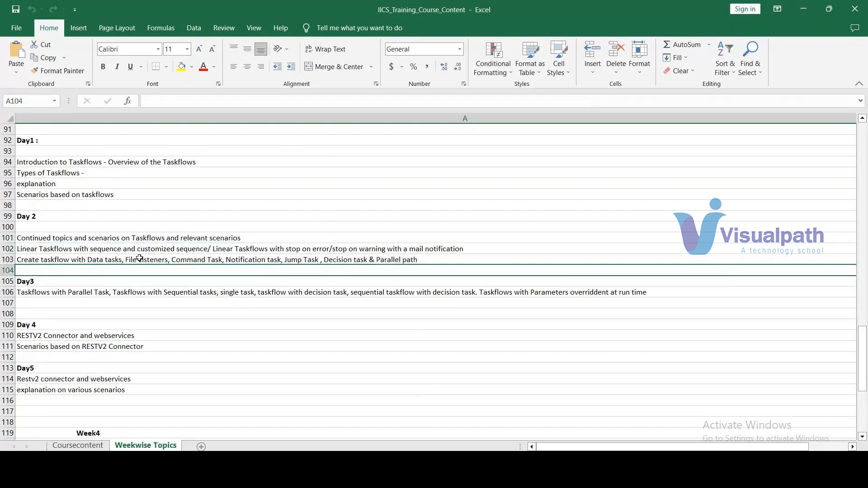
{"action": "key", "text": "Down"}
{"action": "key", "text": "Down"}
{"action": "key", "text": "Down"}
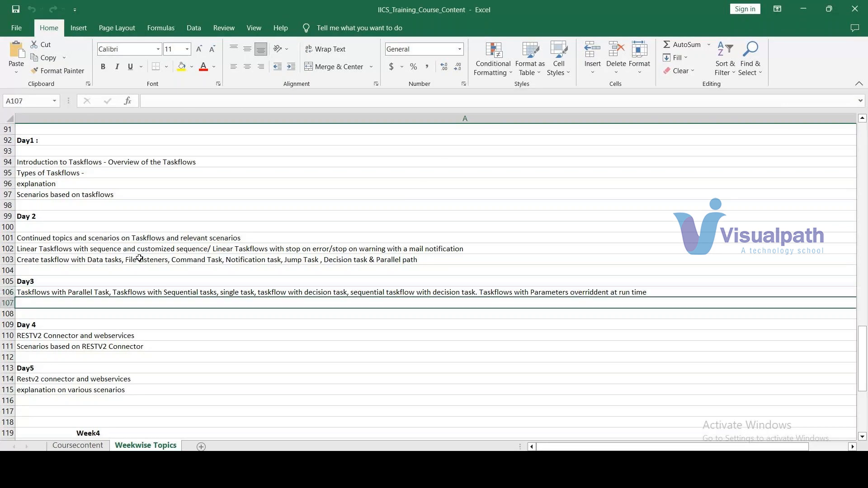
{"action": "key", "text": "Down"}
{"action": "key", "text": "Down"}
{"action": "key", "text": "Down"}
{"action": "key", "text": "Down"}
{"action": "key", "text": "Down"}
{"action": "key", "text": "Down"}
{"action": "key", "text": "Down"}
Go through the Week 4 topics row by row, from the Day 1 Rest API connection to the Day 5 Reserve Day.
{"action": "key", "text": "Down"}
{"action": "key", "text": "Down"}
{"action": "key", "text": "Down"}
{"action": "key", "text": "Down"}
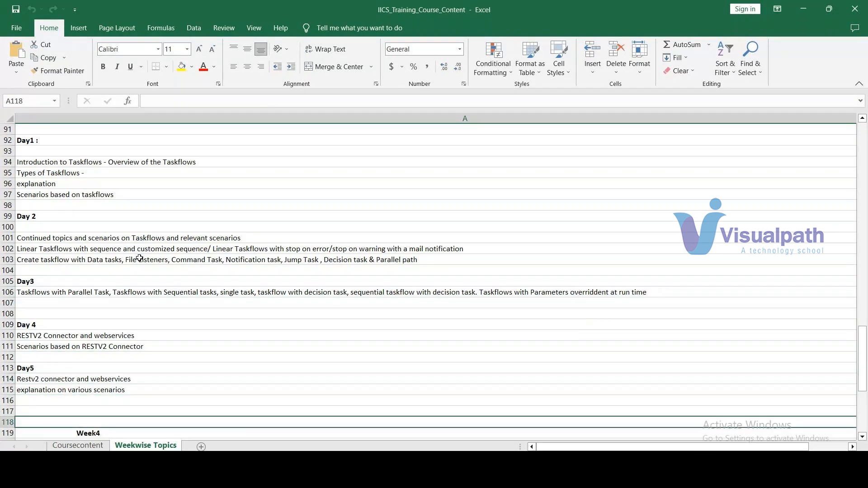
{"action": "key", "text": "Down"}
{"action": "key", "text": "Down"}
{"action": "key", "text": "Down"}
{"action": "key", "text": "Down"}
{"action": "key", "text": "Down"}
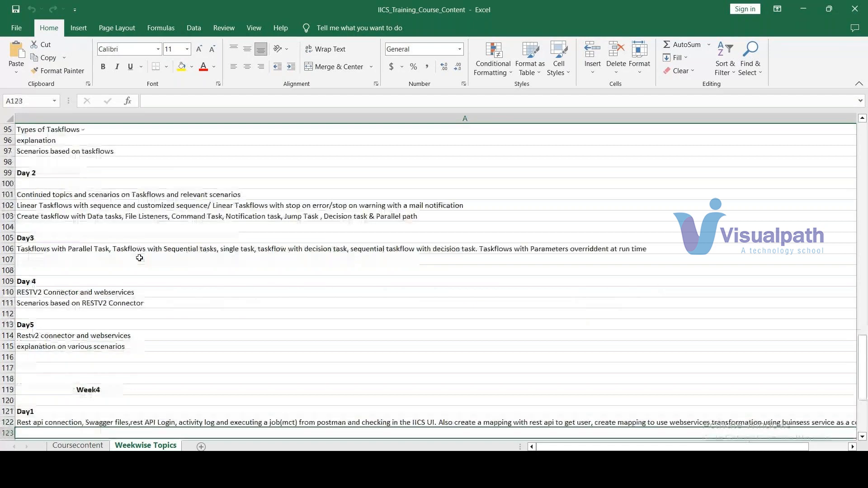
{"action": "key", "text": "Down"}
{"action": "key", "text": "Down"}
{"action": "key", "text": "Down"}
{"action": "key", "text": "Down"}
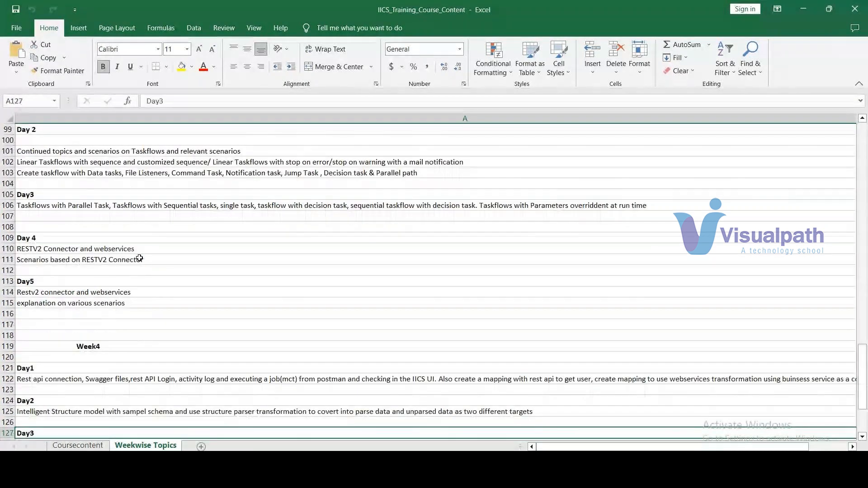
{"action": "key", "text": "Down"}
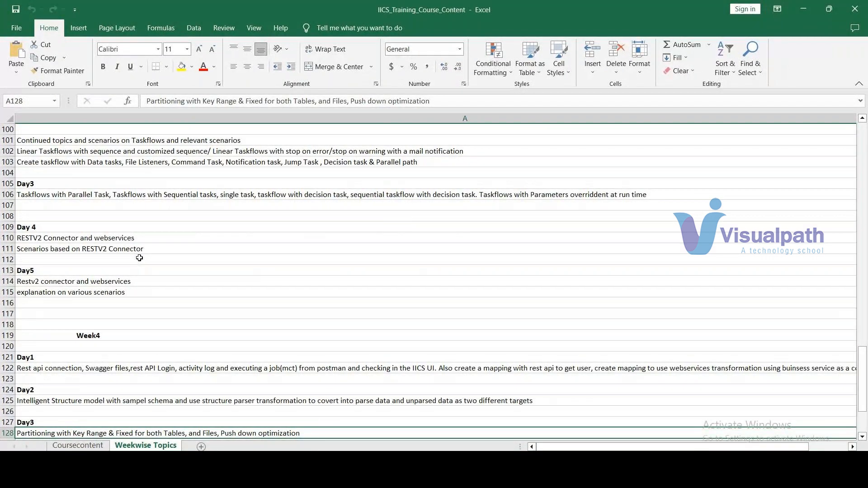
{"action": "key", "text": "Down"}
{"action": "key", "text": "Down"}
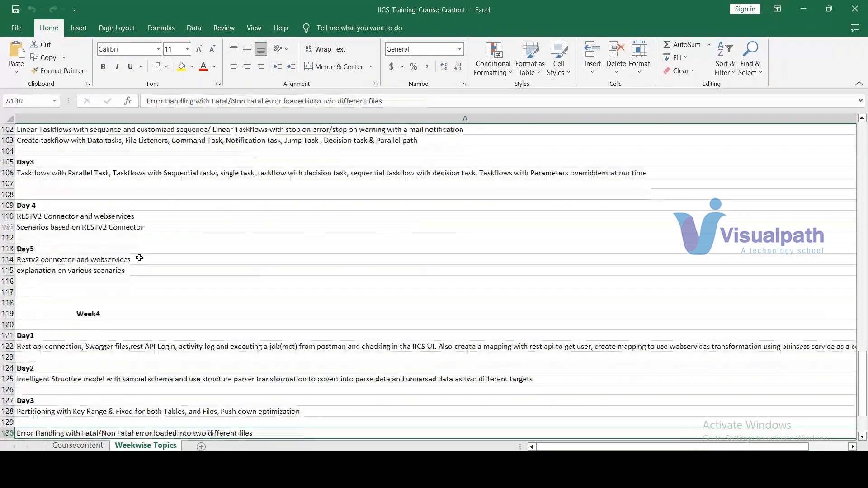
{"action": "key", "text": "Down"}
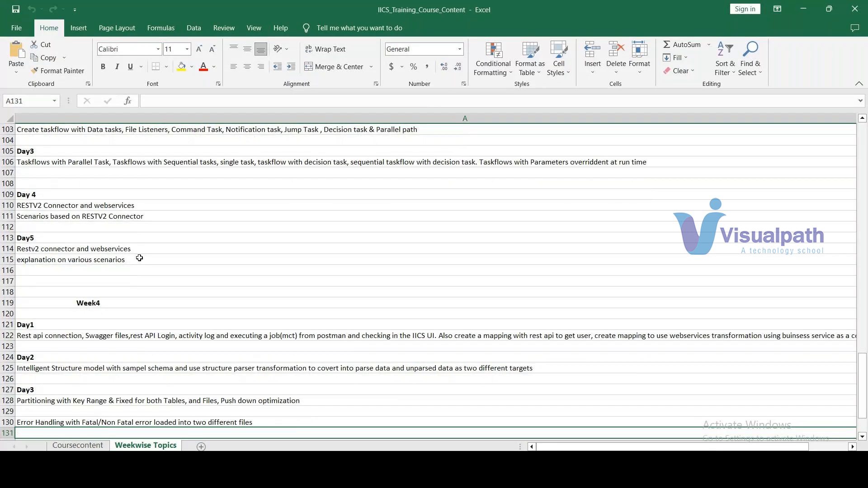
{"action": "key", "text": "Down"}
{"action": "key", "text": "Down"}
{"action": "key", "text": "Down"}
{"action": "key", "text": "Down"}
{"action": "key", "text": "Down"}
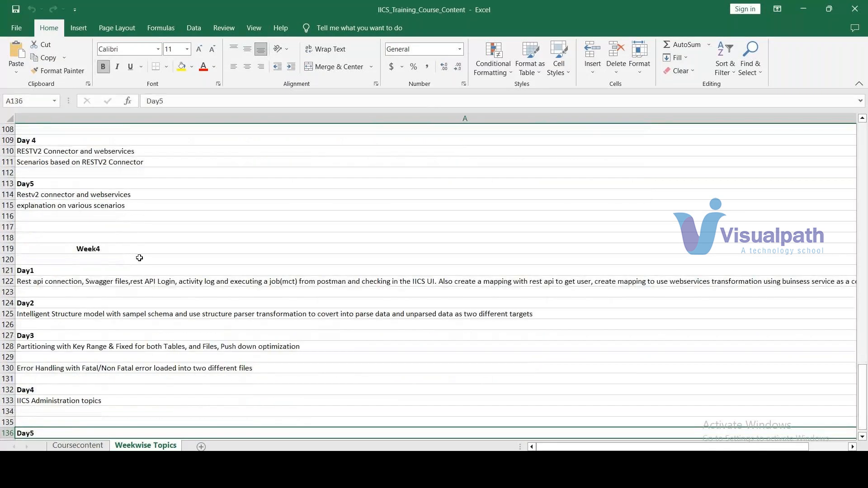
{"action": "key", "text": "Down"}
{"action": "key", "text": "Down"}
Return from the end of the Week 4 topics to the Day 0 demo session at the beginning of the sheet.
{"action": "key", "text": "Up"}
{"action": "key", "text": "Up"}
{"action": "key", "text": "Up"}
{"action": "key", "text": "Up"}
{"action": "key", "text": "Up"}
{"action": "key", "text": "Up"}
{"action": "key", "text": "Up"}
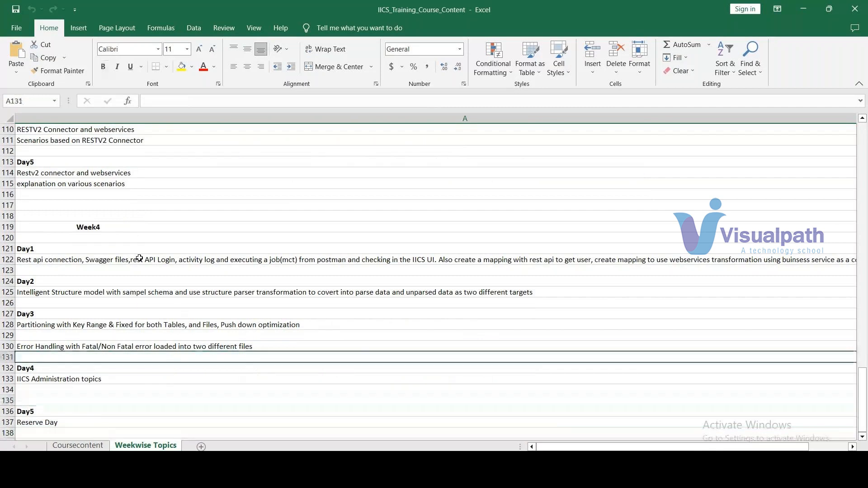
{"action": "key", "text": "Up"}
{"action": "key", "text": "Up"}
{"action": "key", "text": "Up"}
{"action": "key", "text": "Up"}
{"action": "key", "text": "Up"}
{"action": "key", "text": "Up"}
{"action": "key", "text": "Up"}
{"action": "key", "text": "Up"}
{"action": "key", "text": "Up"}
{"action": "key", "text": "Up"}
{"action": "key", "text": "Up"}
{"action": "key", "text": "Up"}
{"action": "key", "text": "Up"}
{"action": "key", "text": "Up"}
{"action": "key", "text": "Up"}
{"action": "key", "text": "Up"}
{"action": "key", "text": "Up"}
{"action": "key", "text": "Up"}
{"action": "key", "text": "Up"}
{"action": "key", "text": "Up"}
{"action": "key", "text": "Up"}
{"action": "key", "text": "Up"}
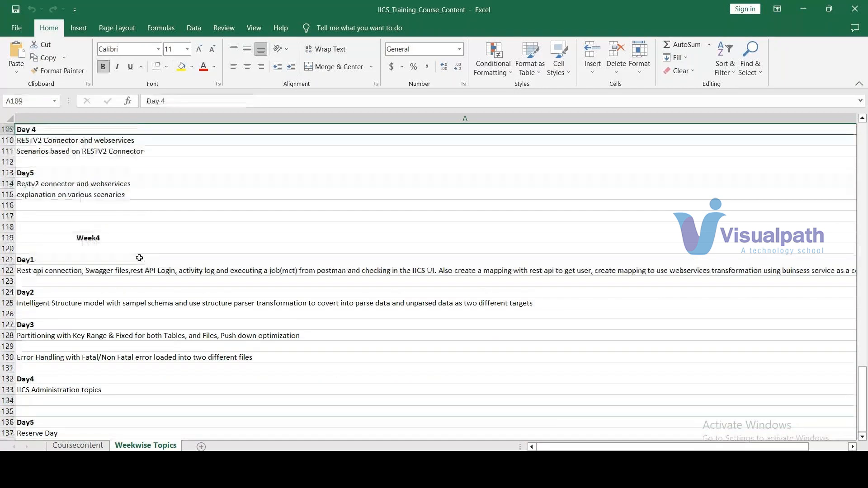
{"action": "key", "text": "Up"}
{"action": "key", "text": "Up"}
{"action": "key", "text": "Up"}
{"action": "key", "text": "Up"}
{"action": "key", "text": "Up"}
{"action": "key", "text": "Up"}
{"action": "key", "text": "Up"}
{"action": "key", "text": "Up"}
{"action": "key", "text": "Up"}
{"action": "key", "text": "Up"}
{"action": "key", "text": "Up"}
{"action": "key", "text": "Up"}
{"action": "key", "text": "Up"}
{"action": "key", "text": "Up"}
{"action": "key", "text": "Up"}
{"action": "key", "text": "Up"}
{"action": "key", "text": "Up"}
{"action": "key", "text": "Up"}
{"action": "key", "text": "Up"}
{"action": "key", "text": "Up"}
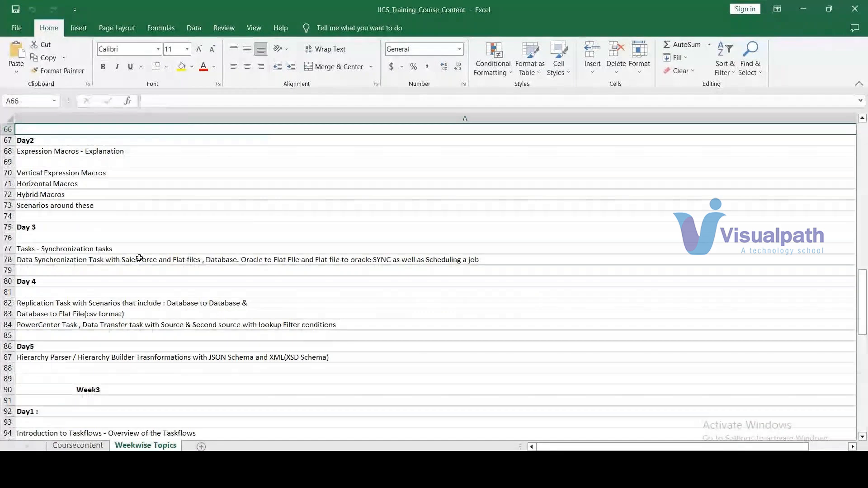
{"action": "key", "text": "Up"}
{"action": "key", "text": "Up"}
{"action": "key", "text": "Up"}
{"action": "key", "text": "Up"}
{"action": "key", "text": "Up"}
{"action": "key", "text": "Up"}
{"action": "key", "text": "Up"}
{"action": "key", "text": "Up"}
{"action": "key", "text": "Up"}
{"action": "key", "text": "Up"}
{"action": "key", "text": "Up"}
{"action": "key", "text": "Up"}
{"action": "key", "text": "Up"}
{"action": "key", "text": "Up"}
{"action": "key", "text": "Up"}
{"action": "key", "text": "Up"}
{"action": "key", "text": "Up"}
{"action": "key", "text": "Up"}
{"action": "key", "text": "Up"}
{"action": "key", "text": "Up"}
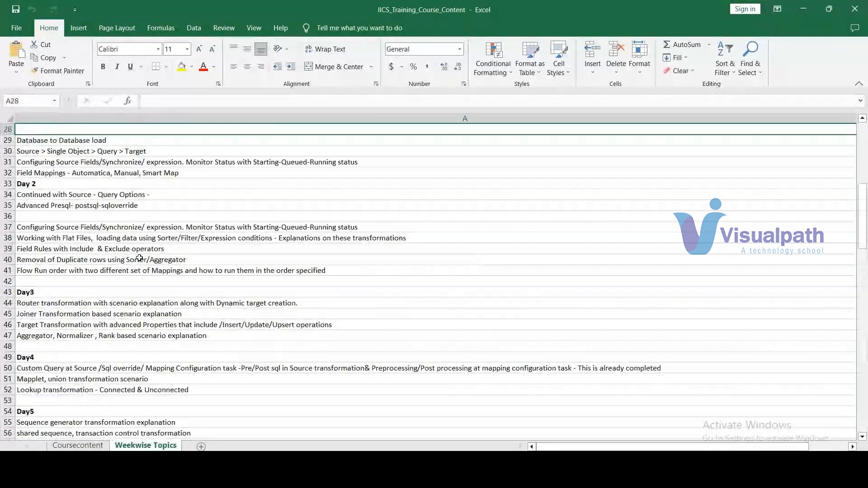
{"action": "scroll", "coordinate": [169, 223], "scroll_direction": "up", "scroll_amount": 9}
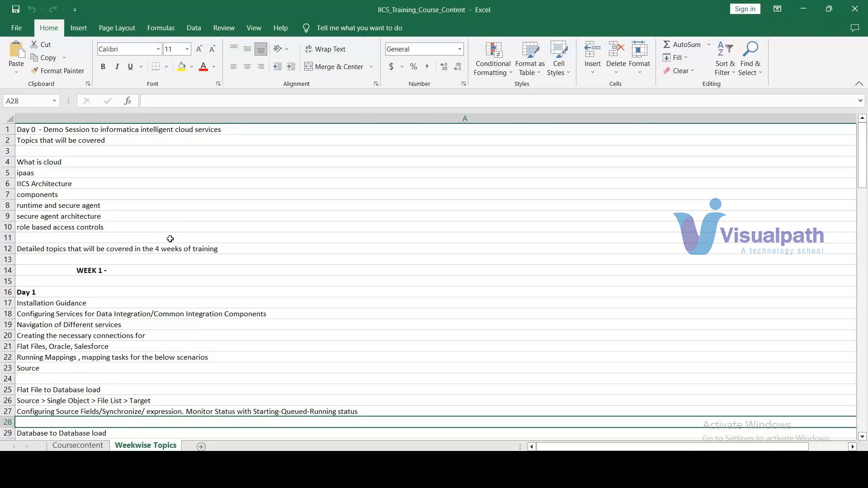
Highlight the Week 2 Day 2 expression macro topics in rows 68 to 73, and review the remaining Week 2 topics.
{"action": "scroll", "coordinate": [170, 239], "scroll_direction": "down", "scroll_amount": 1}
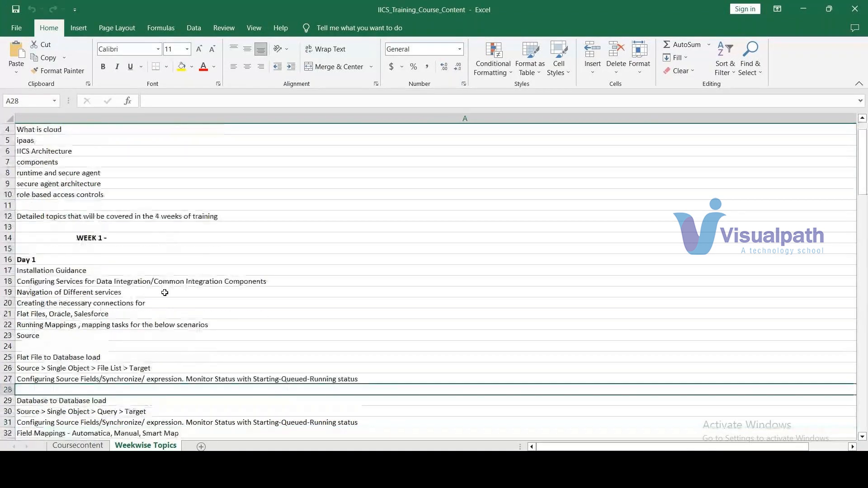
{"action": "scroll", "coordinate": [165, 293], "scroll_direction": "down", "scroll_amount": 3}
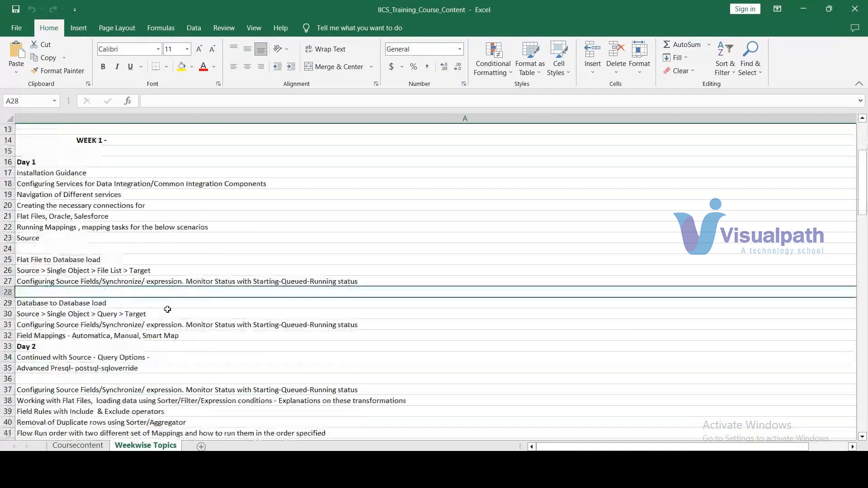
{"action": "scroll", "coordinate": [168, 310], "scroll_direction": "down", "scroll_amount": 4}
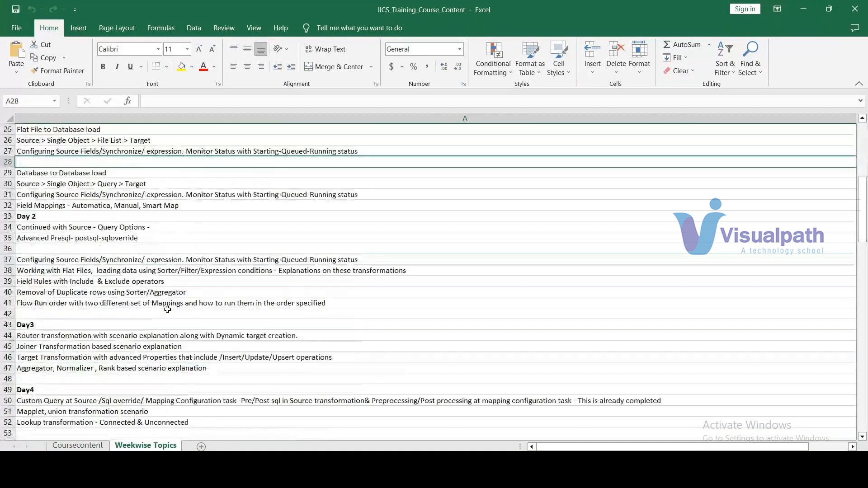
{"action": "scroll", "coordinate": [168, 310], "scroll_direction": "down", "scroll_amount": 2}
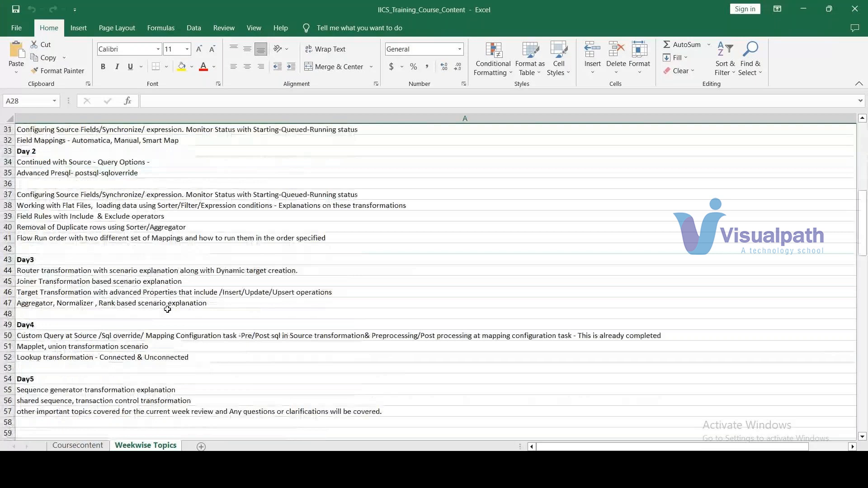
{"action": "scroll", "coordinate": [168, 310], "scroll_direction": "down", "scroll_amount": 3}
{"action": "scroll", "coordinate": [167, 310], "scroll_direction": "down", "scroll_amount": 5}
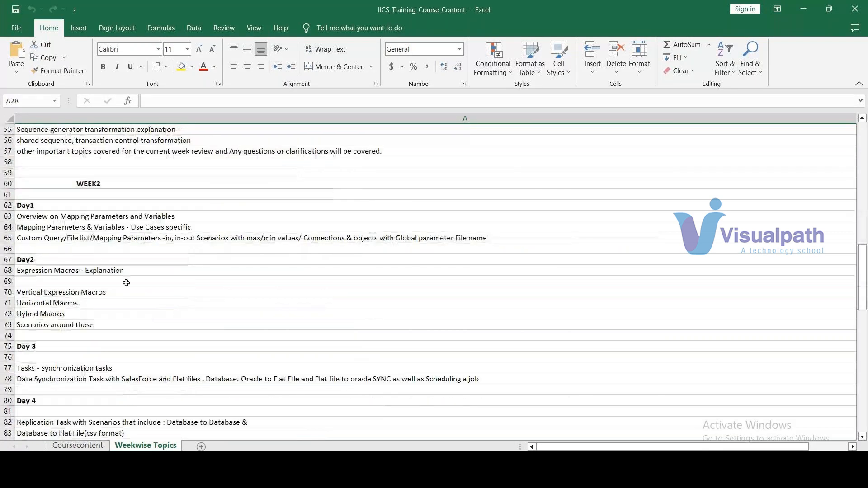
{"action": "left_click_drag", "start_coordinate": [114, 270], "coordinate": [130, 280]}
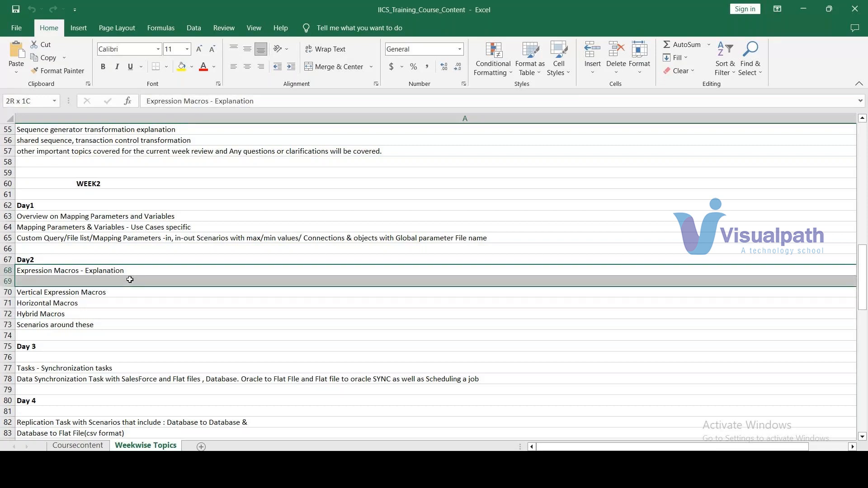
{"action": "left_click_drag", "start_coordinate": [130, 280], "coordinate": [139, 325]}
{"action": "scroll", "coordinate": [140, 325], "scroll_direction": "down", "scroll_amount": 3}
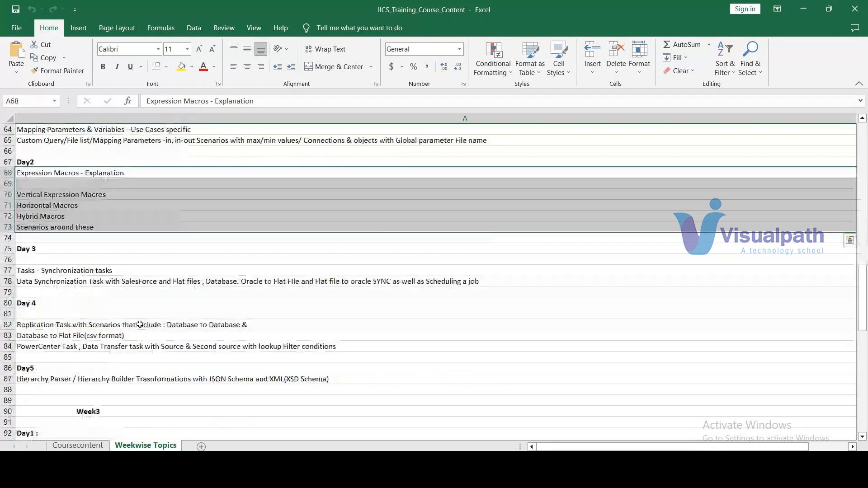
{"action": "scroll", "coordinate": [139, 324], "scroll_direction": "down", "scroll_amount": 2}
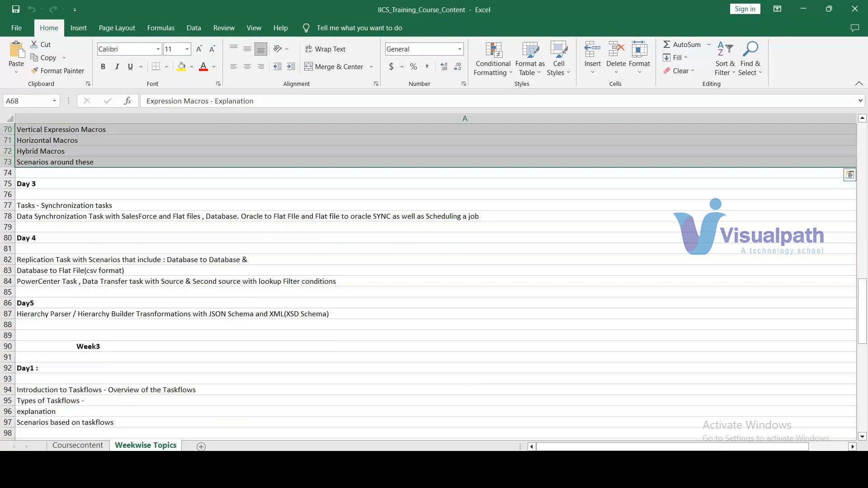
Switch to the pre_reqs_iics file in Notepad to show the pre-requisites for learning IICS.
{"action": "left_click", "coordinate": [569, 449]}
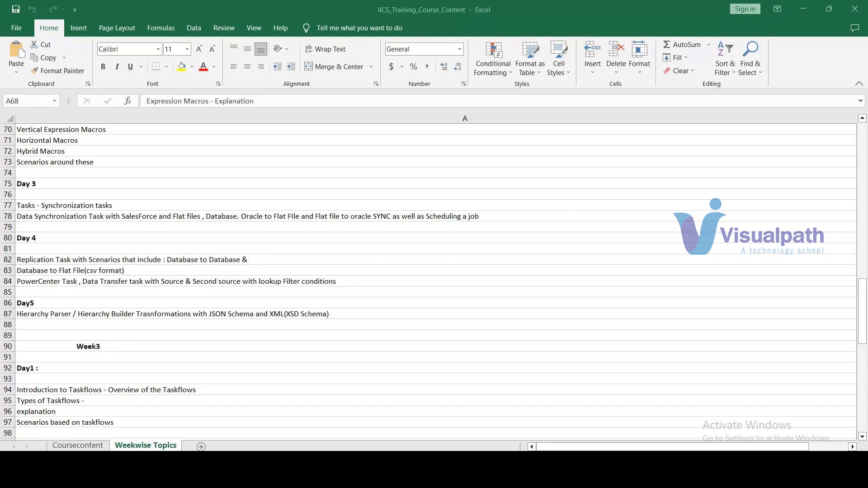
{"action": "mouse_move", "coordinate": [631, 466]}
{"action": "left_click", "coordinate": [656, 436]}
{"action": "left_click", "coordinate": [452, 142]}
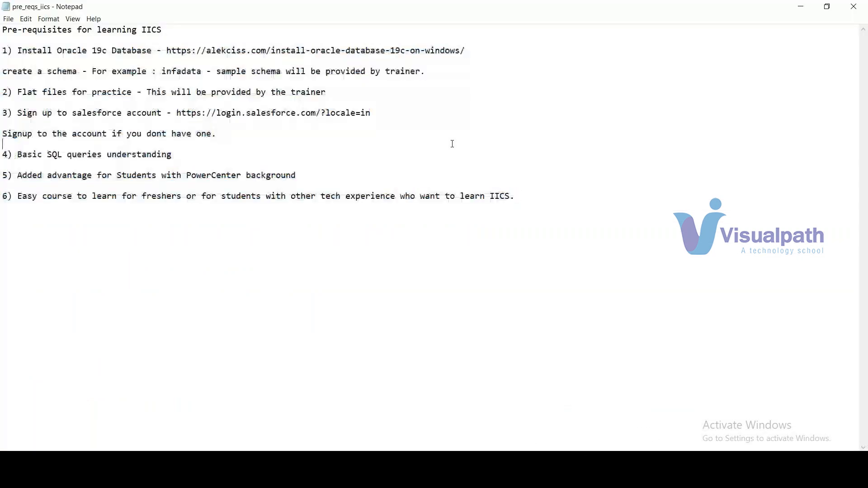
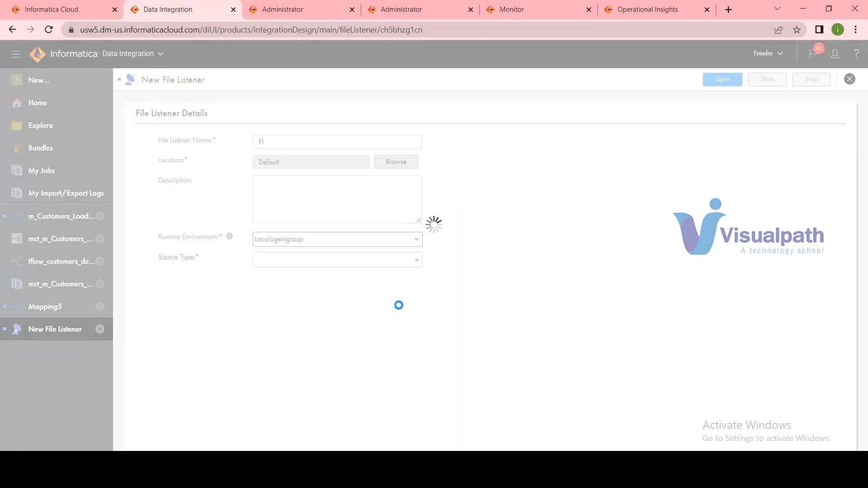
{"action": "left_click", "coordinate": [390, 266]}
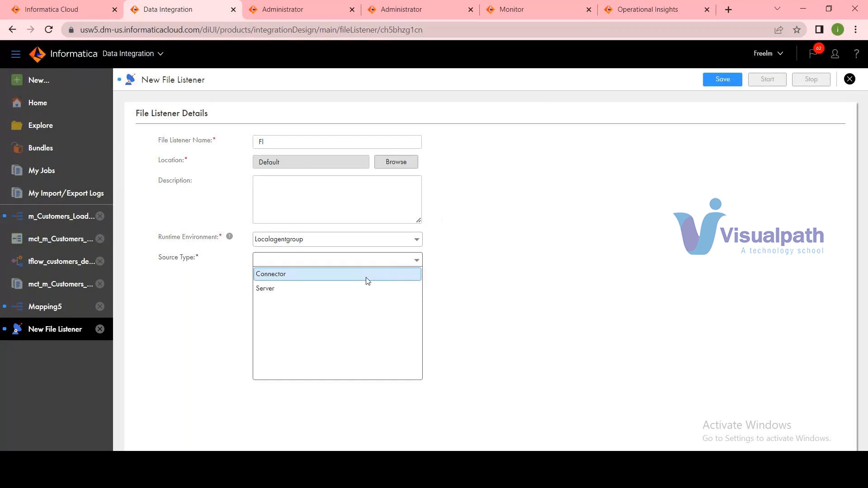
{"action": "left_click", "coordinate": [365, 288]}
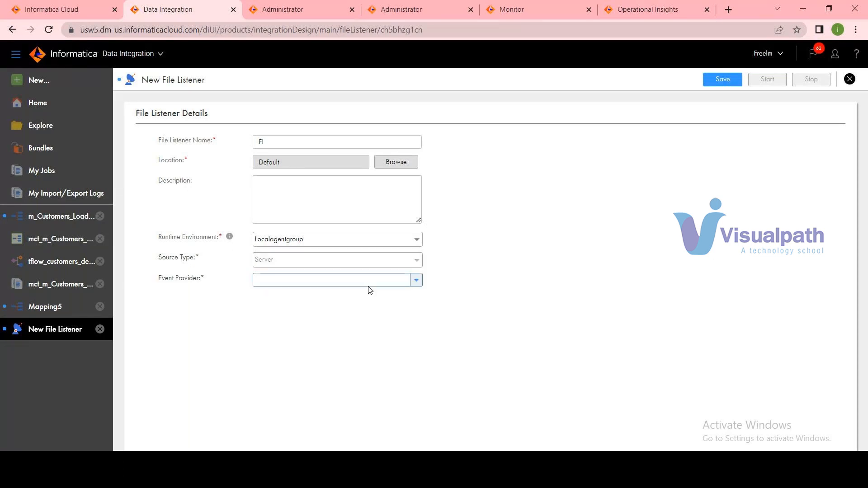
{"action": "left_click", "coordinate": [415, 282]}
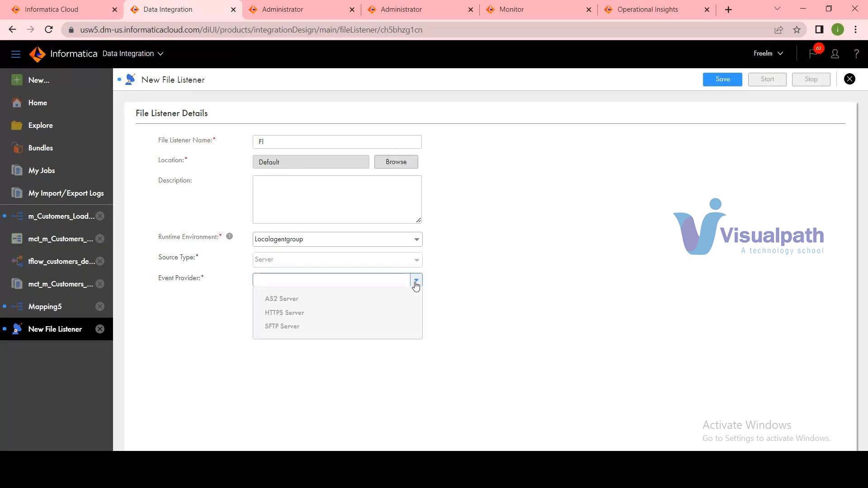
{"action": "left_click", "coordinate": [415, 284]}
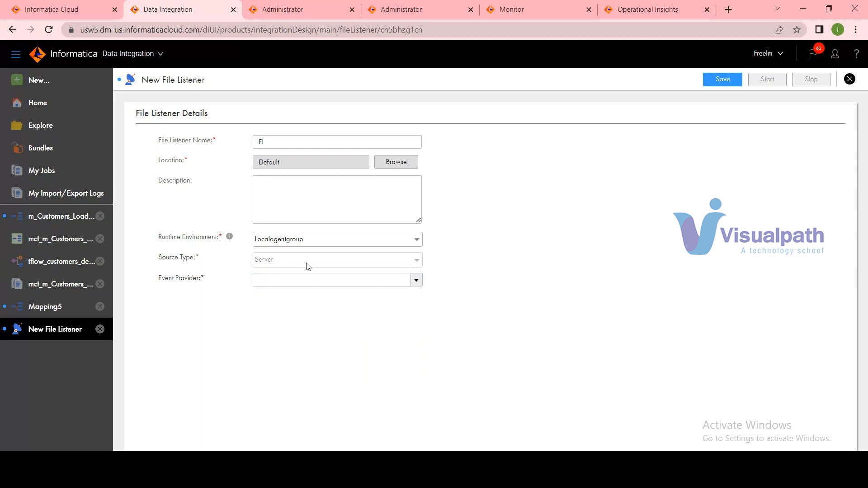
{"action": "left_click", "coordinate": [849, 79]}
{"action": "left_click", "coordinate": [466, 279]}
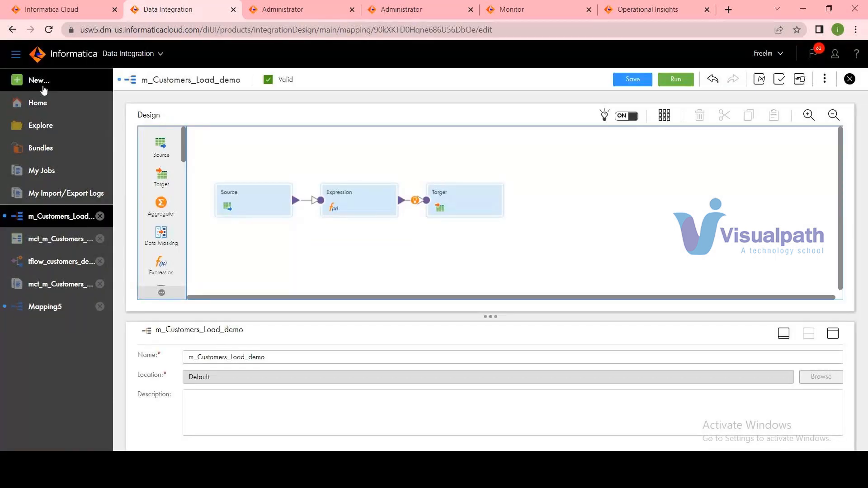
Create a new File Listener component named fl and set its runtime environment to Localagentgroup.
{"action": "left_click", "coordinate": [40, 82]}
{"action": "left_click", "coordinate": [240, 256]}
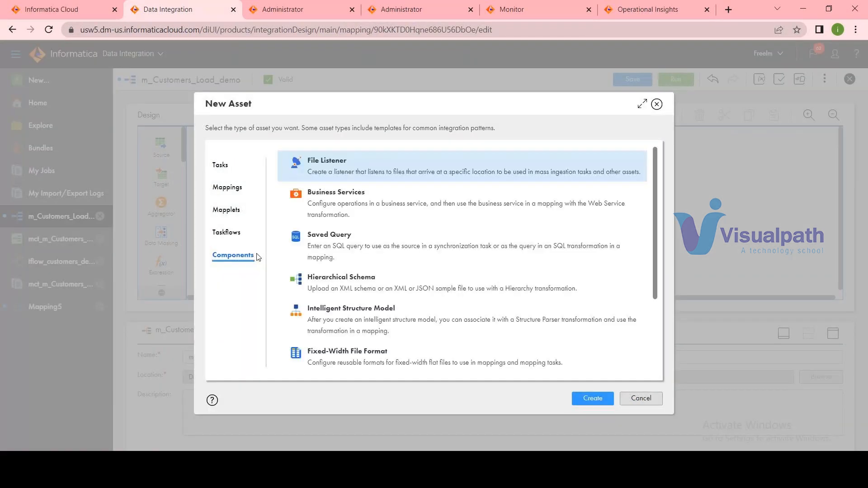
{"action": "left_click", "coordinate": [591, 398]}
{"action": "left_click", "coordinate": [320, 142]}
{"action": "type", "text": "fl"}
{"action": "left_click", "coordinate": [341, 242]}
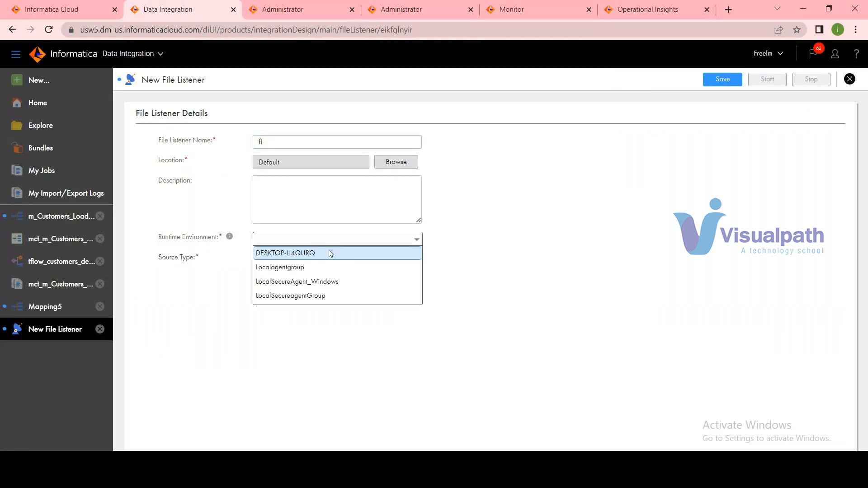
{"action": "left_click", "coordinate": [306, 266]}
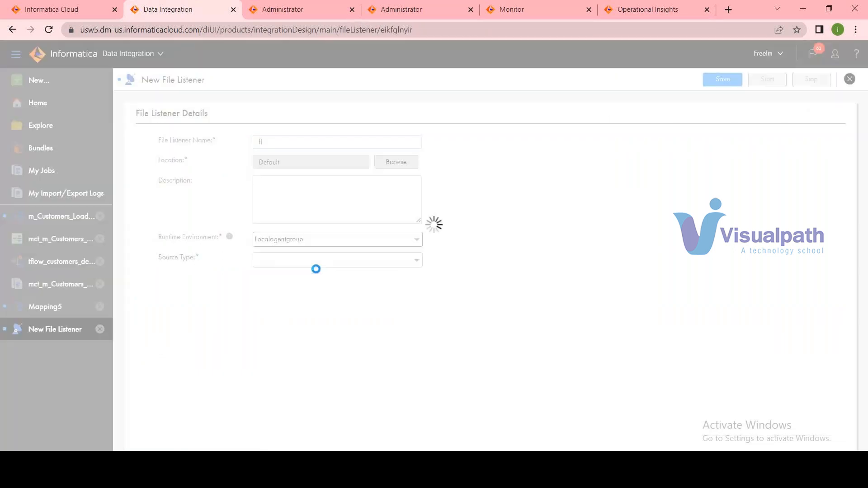
Set the file listener's source type to Connector and its connection type to Amazon S3 v2.
{"action": "left_click", "coordinate": [393, 267]}
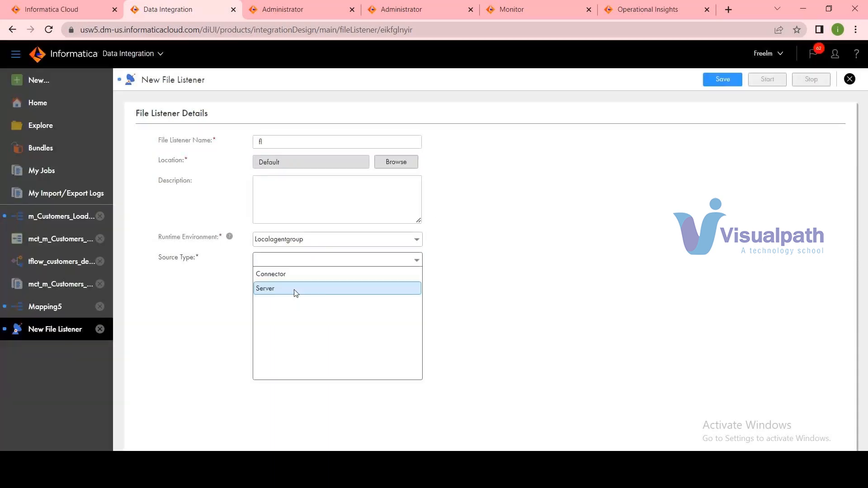
{"action": "left_click", "coordinate": [298, 281]}
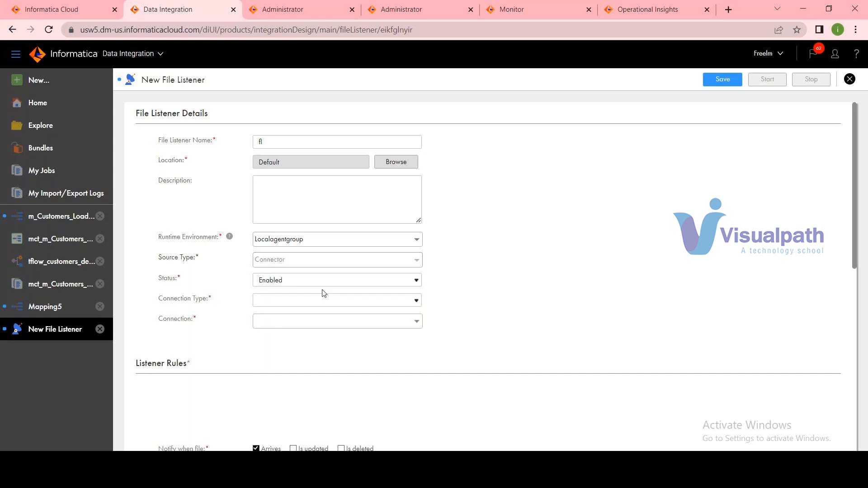
{"action": "left_click", "coordinate": [417, 301]}
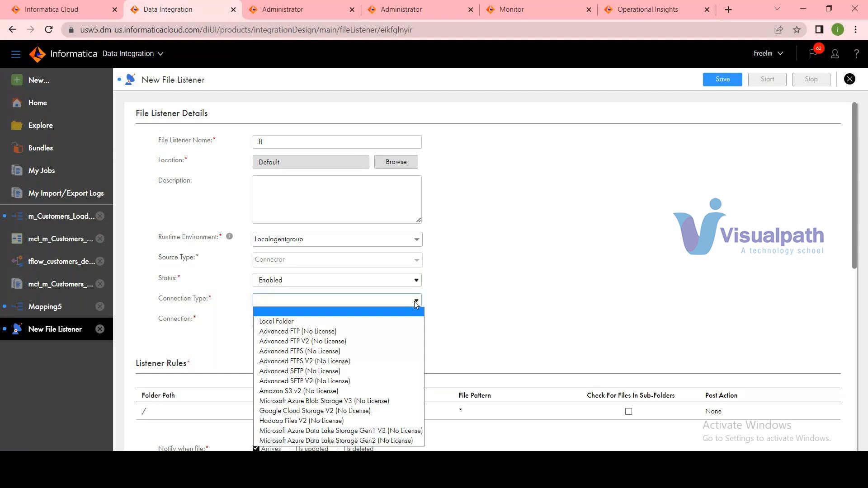
{"action": "left_click", "coordinate": [337, 391]}
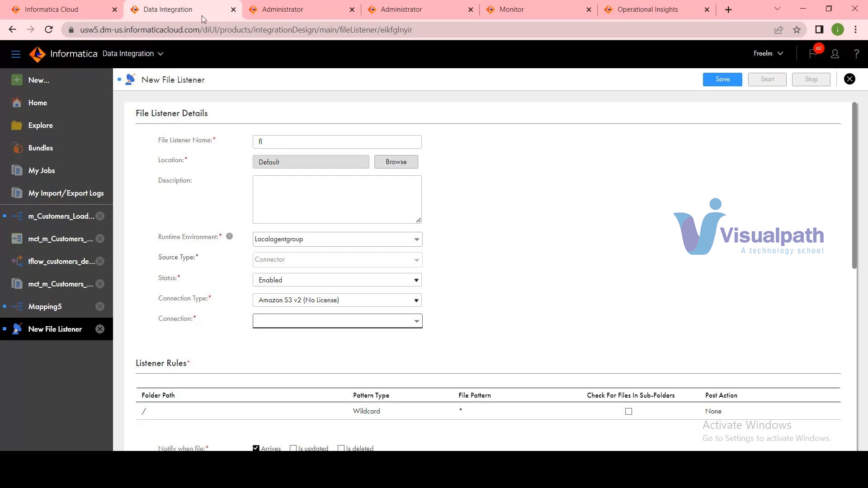
Close Data Integration without saving the file listener, and show the list of connections in Administrator.
{"action": "left_click", "coordinate": [233, 10]}
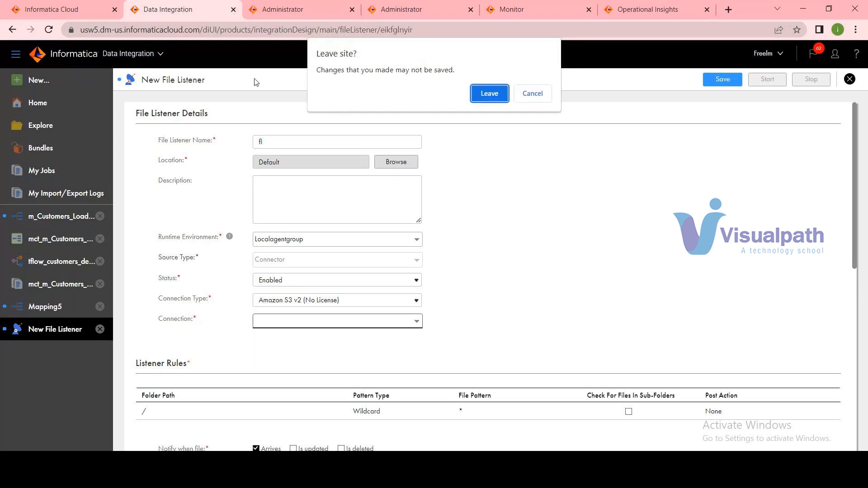
{"action": "left_click", "coordinate": [496, 88]}
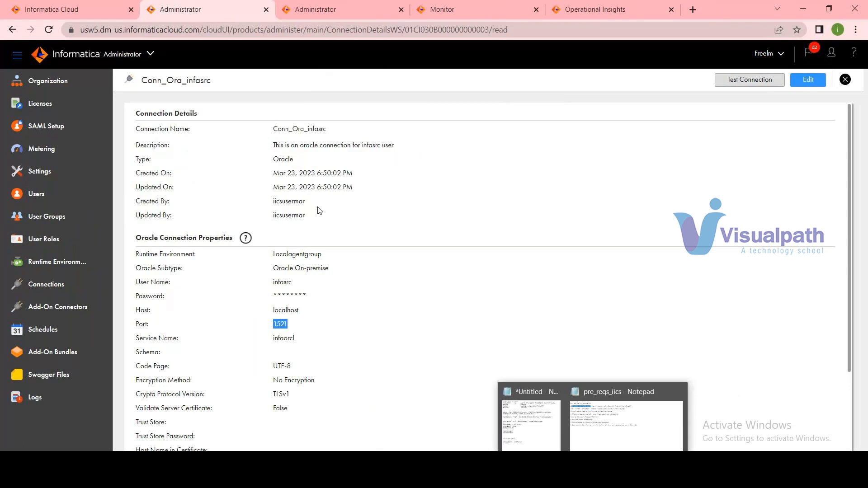
{"action": "left_click", "coordinate": [48, 284]}
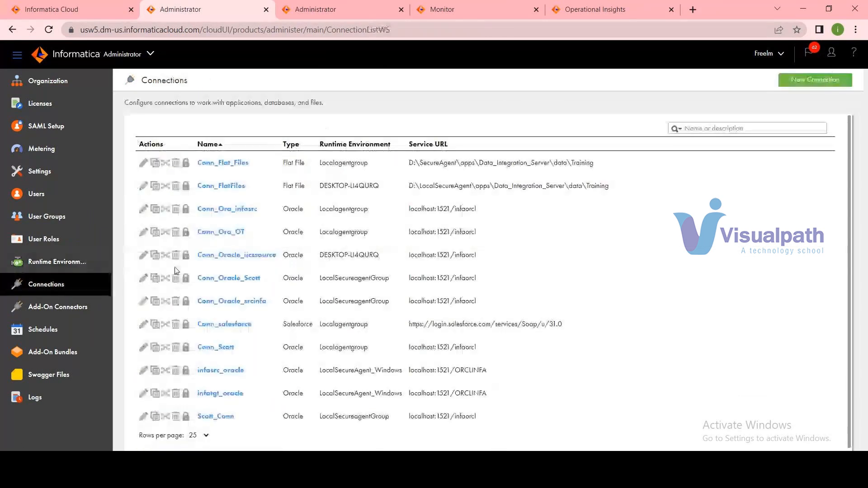